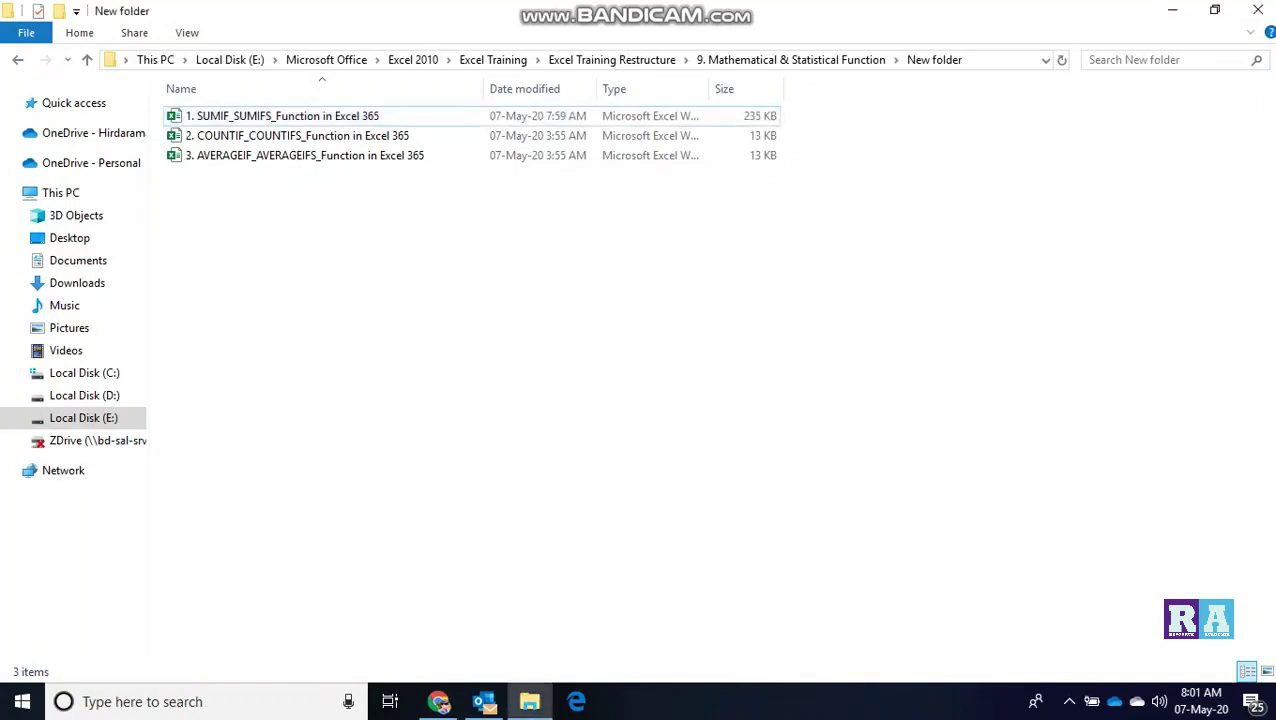
- Open the SUMIF_SUMIFS_Function workbook without updating its external links
{"action": "double_click", "coordinate": [282, 116]}
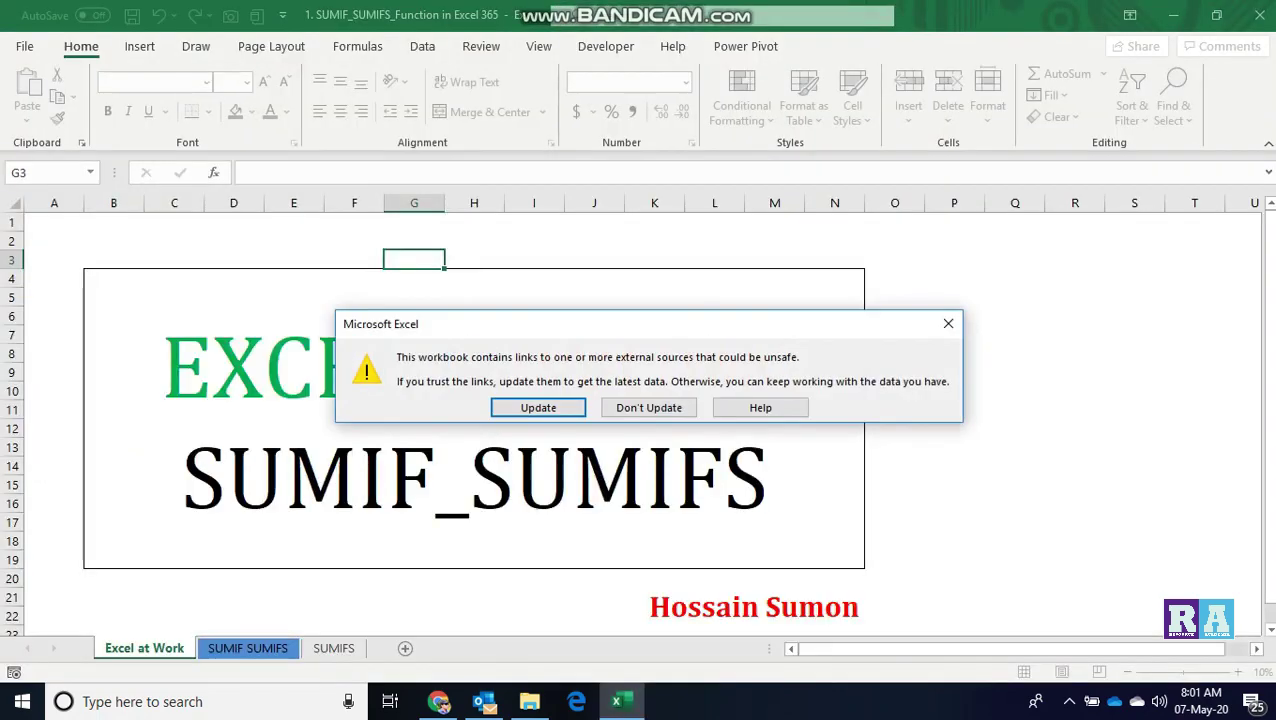
{"action": "key", "text": "Tab"}
{"action": "key", "text": "Return"}
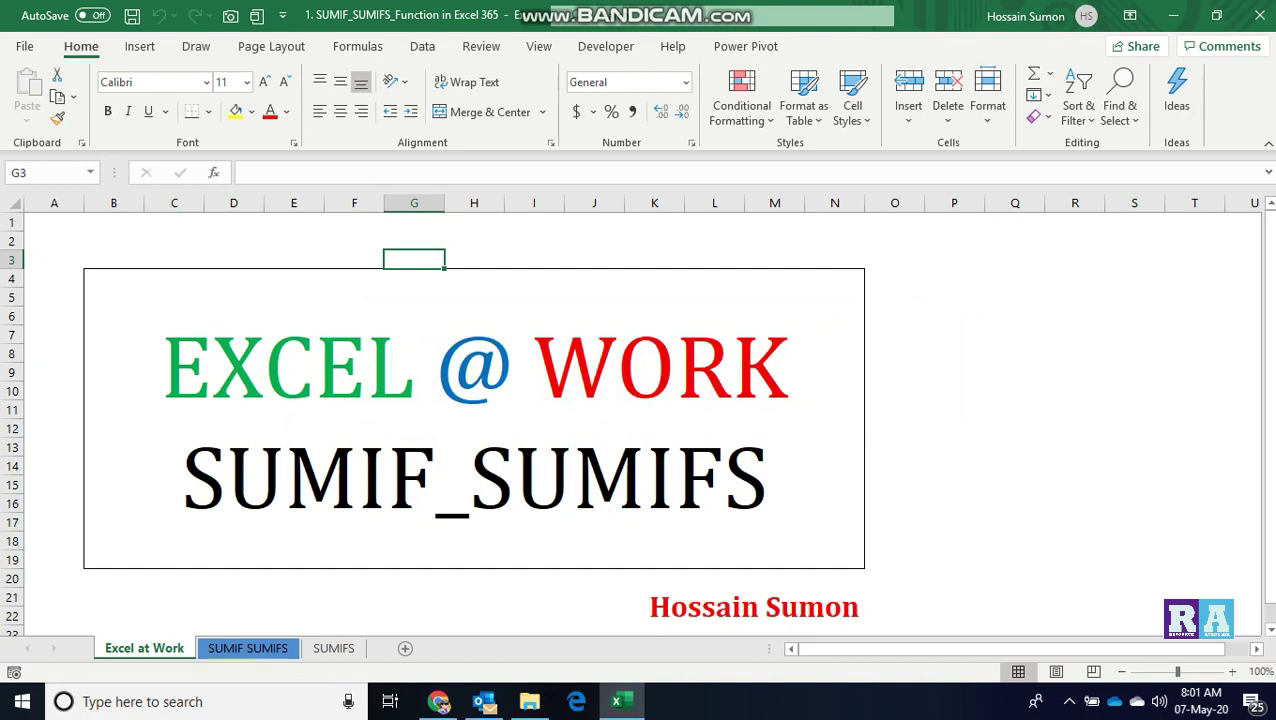
- Switch to the SUMIF SUMIFS sheet and check the Shirt white criterion and the Jan data row
{"action": "left_click", "coordinate": [247, 648]}
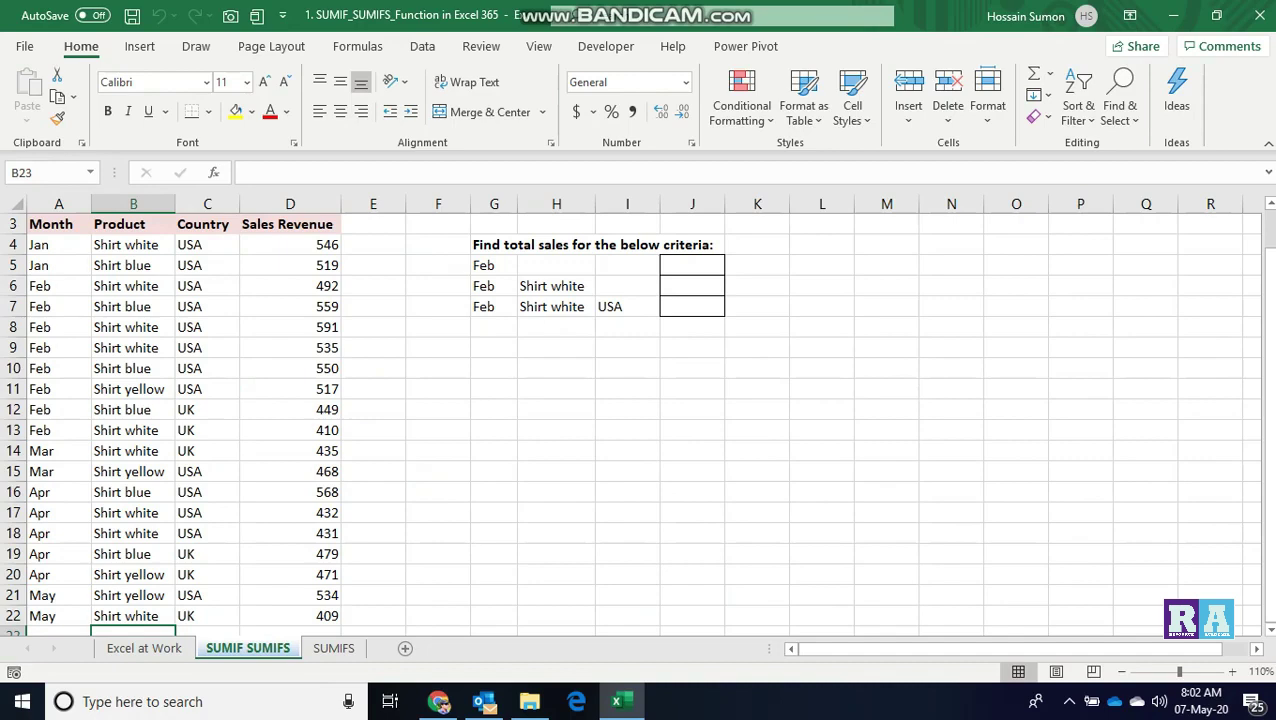
{"action": "left_click", "coordinate": [556, 286]}
{"action": "left_click", "coordinate": [58, 245]}
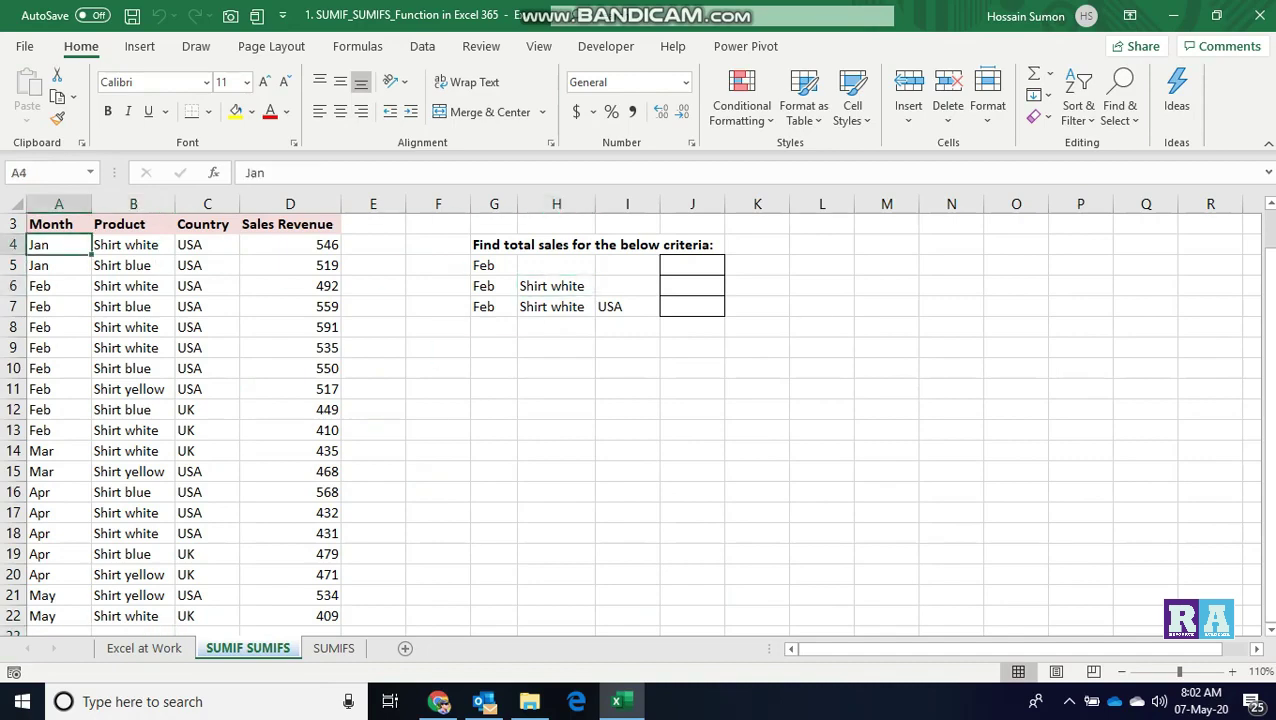
{"action": "left_click", "coordinate": [133, 245]}
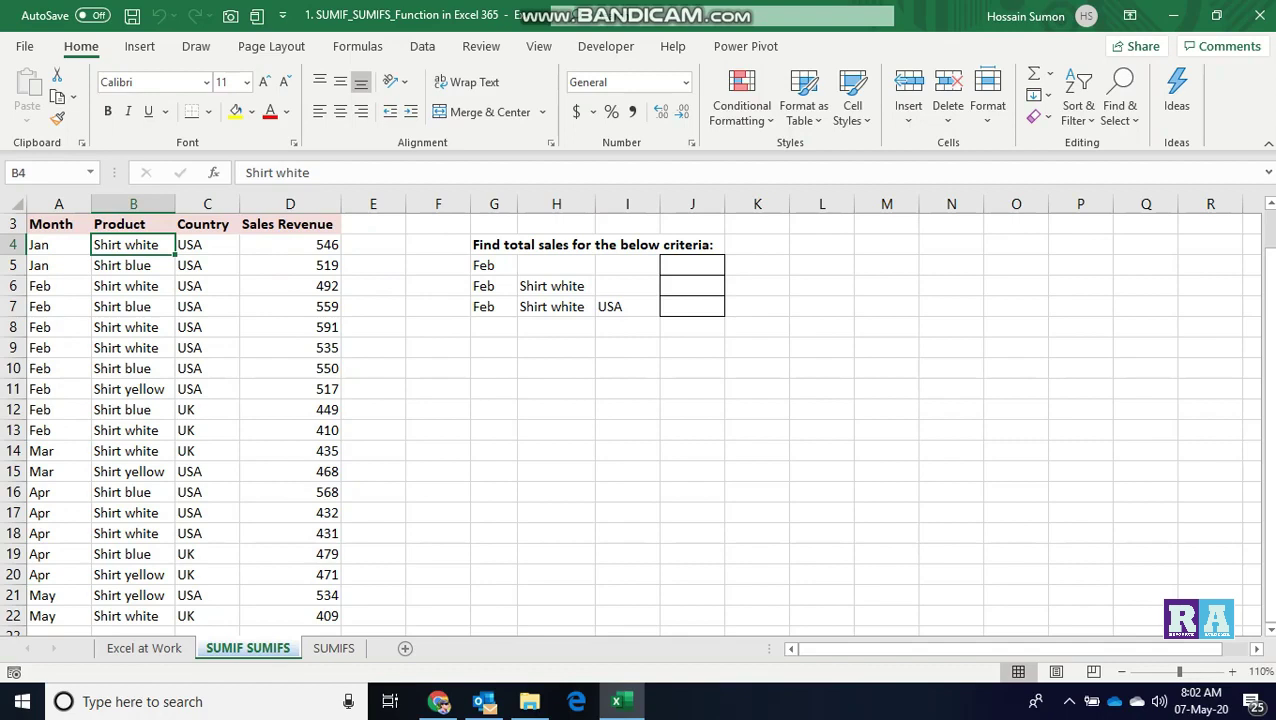
{"action": "left_click", "coordinate": [692, 286]}
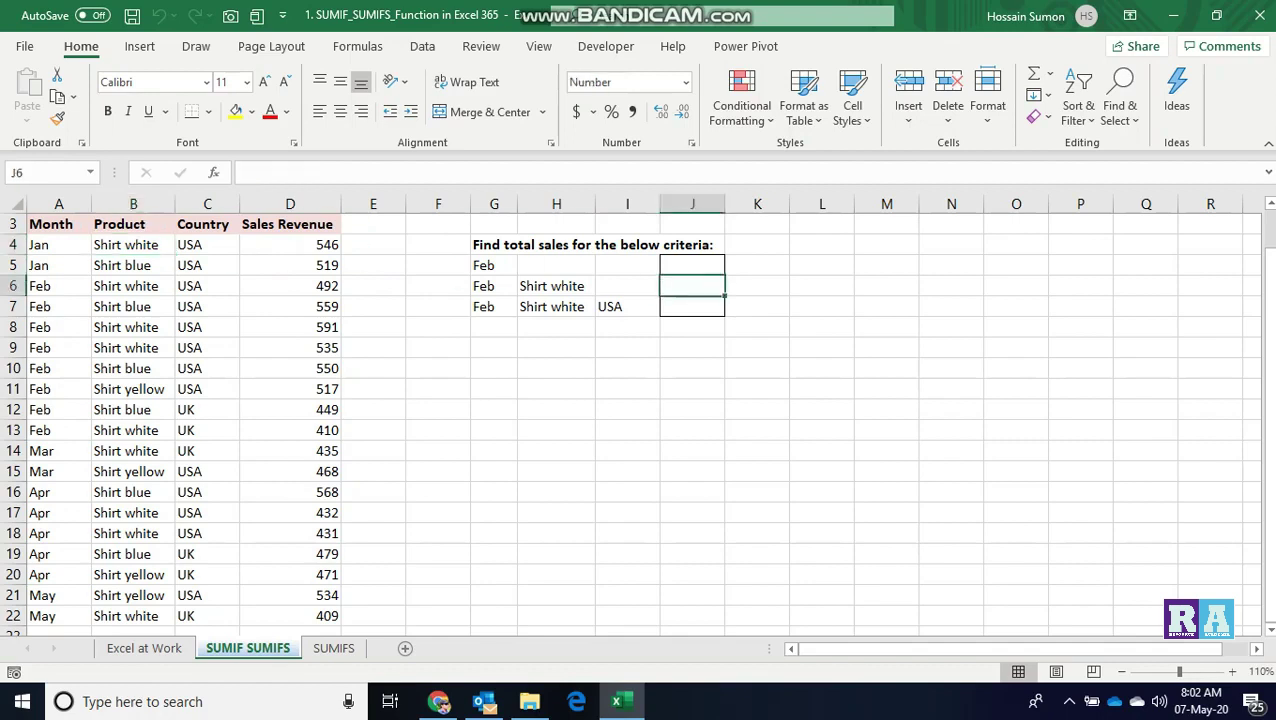
- Check the Feb, Shirt white and USA criteria in row 7, then select result cell J5
{"action": "left_click", "coordinate": [490, 307]}
{"action": "left_click", "coordinate": [521, 307]}
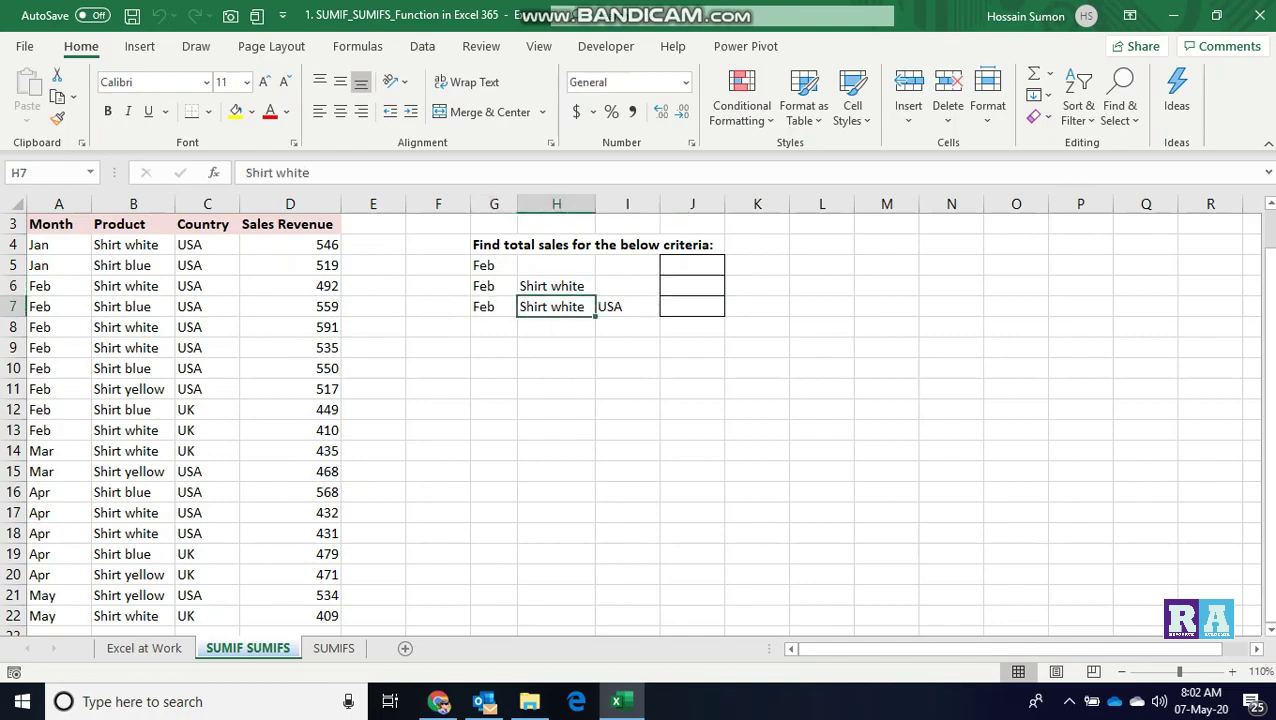
{"action": "left_click", "coordinate": [627, 307]}
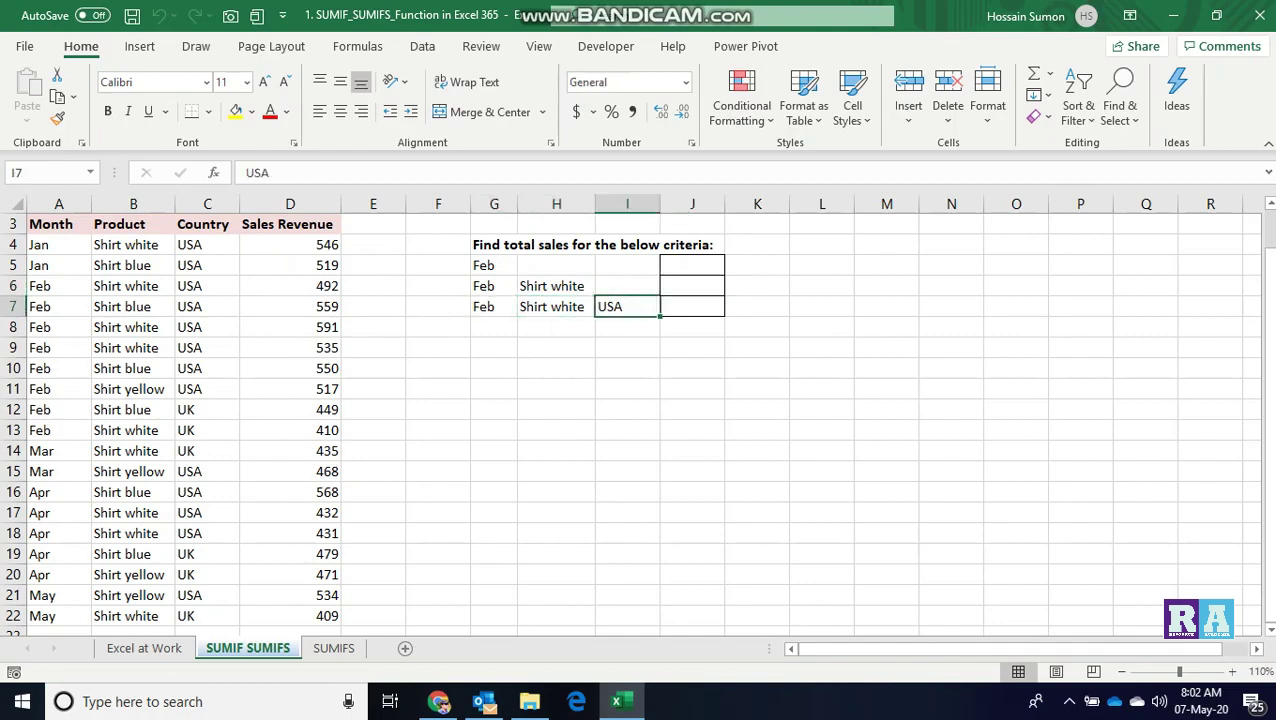
{"action": "left_click", "coordinate": [692, 307]}
{"action": "left_click", "coordinate": [627, 307]}
{"action": "left_click", "coordinate": [692, 307]}
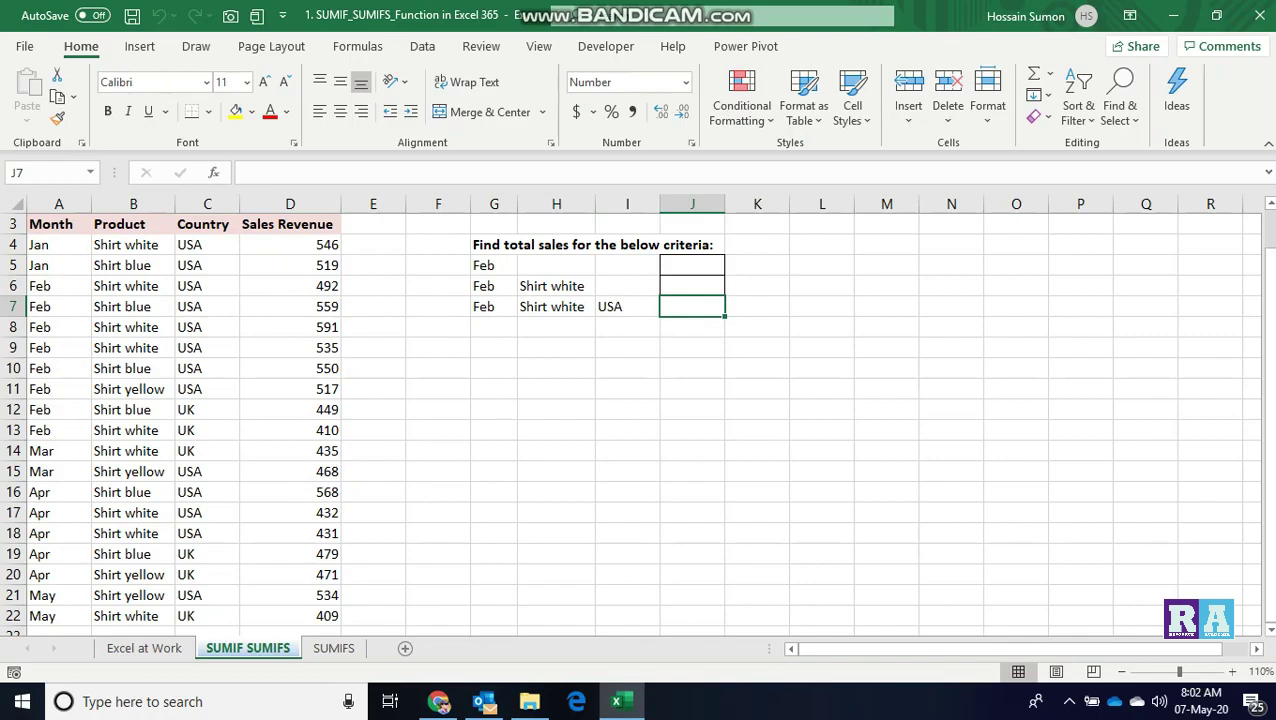
{"action": "left_click", "coordinate": [692, 265]}
- Enter =SUMIF(A4:A22,G5,D4:D22) in J5 so it totals Feb revenue as 4,103
{"action": "type", "text": "=sum"}
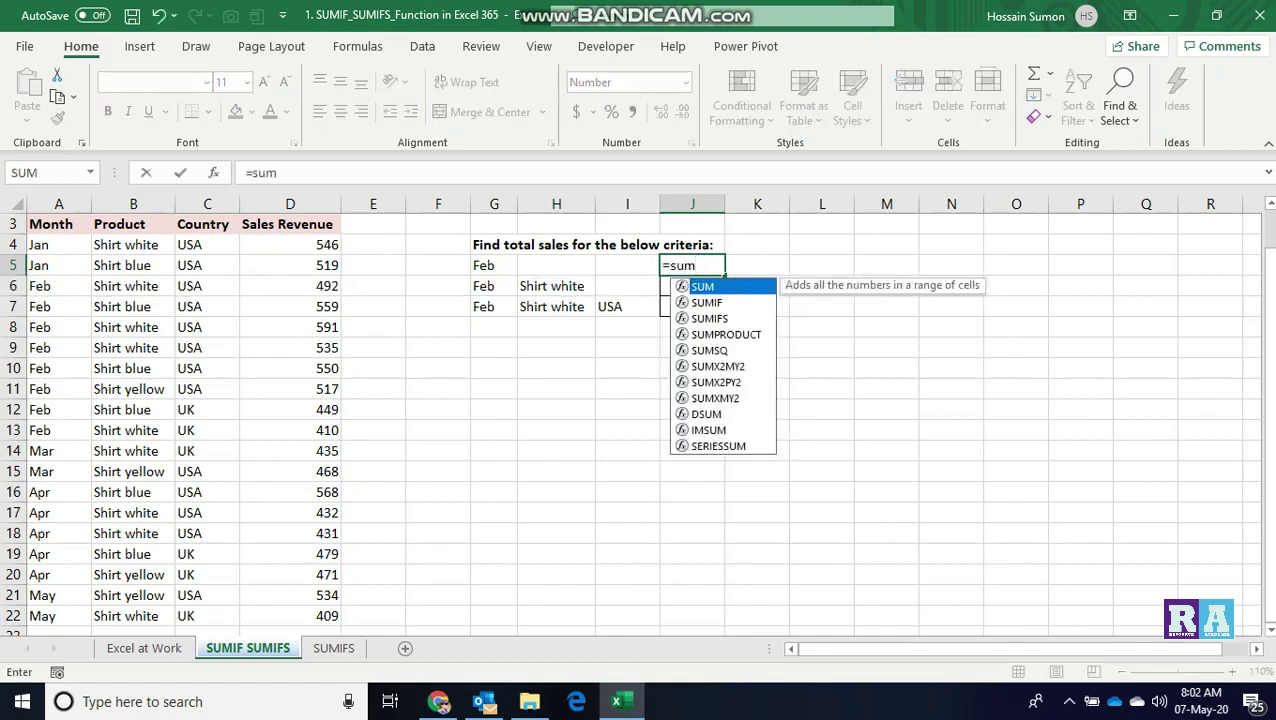
{"action": "key", "text": "Down"}
{"action": "key", "text": "Tab"}
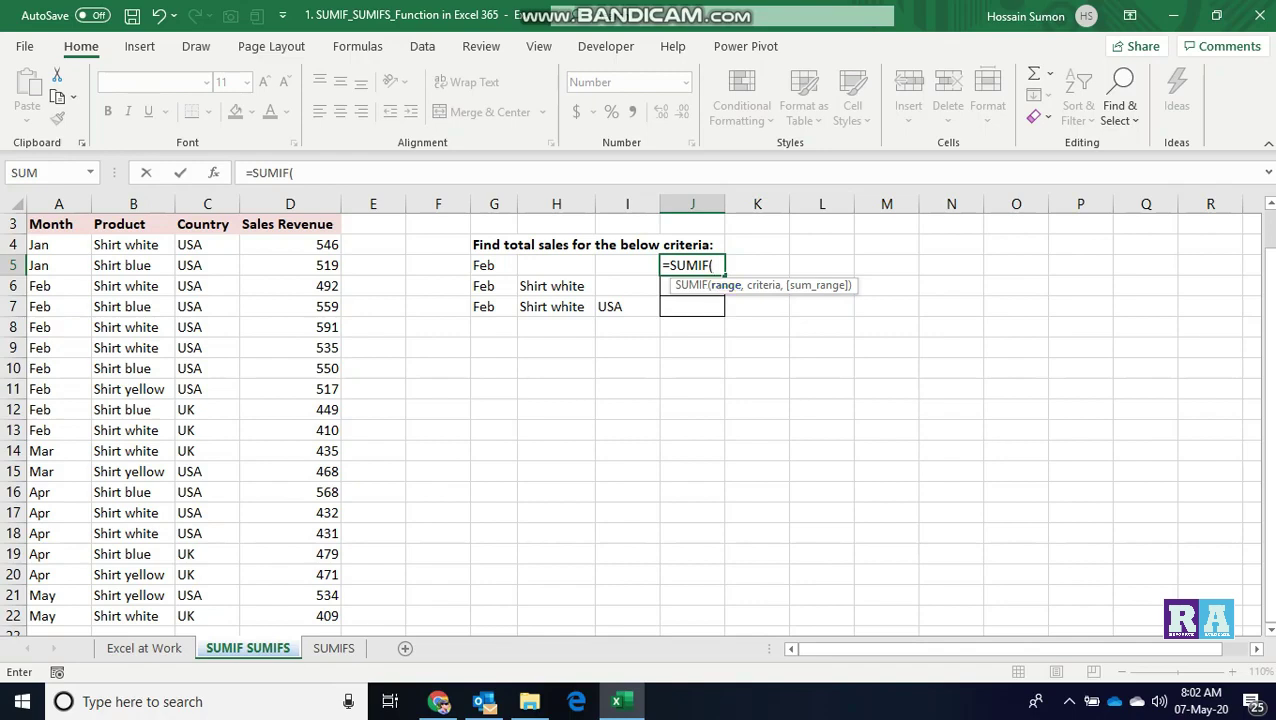
{"action": "left_click", "coordinate": [58, 245]}
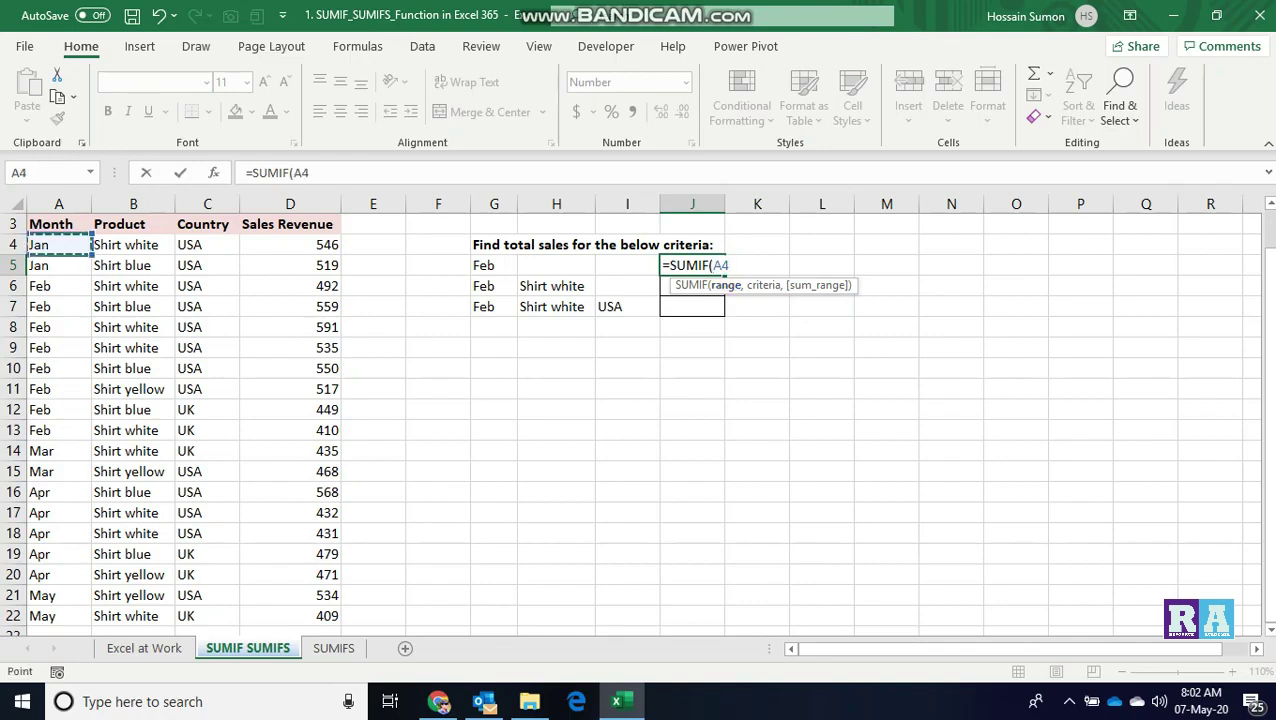
{"action": "left_click_drag", "start_coordinate": [58, 245], "coordinate": [58, 616]}
{"action": "type", "text": ","}
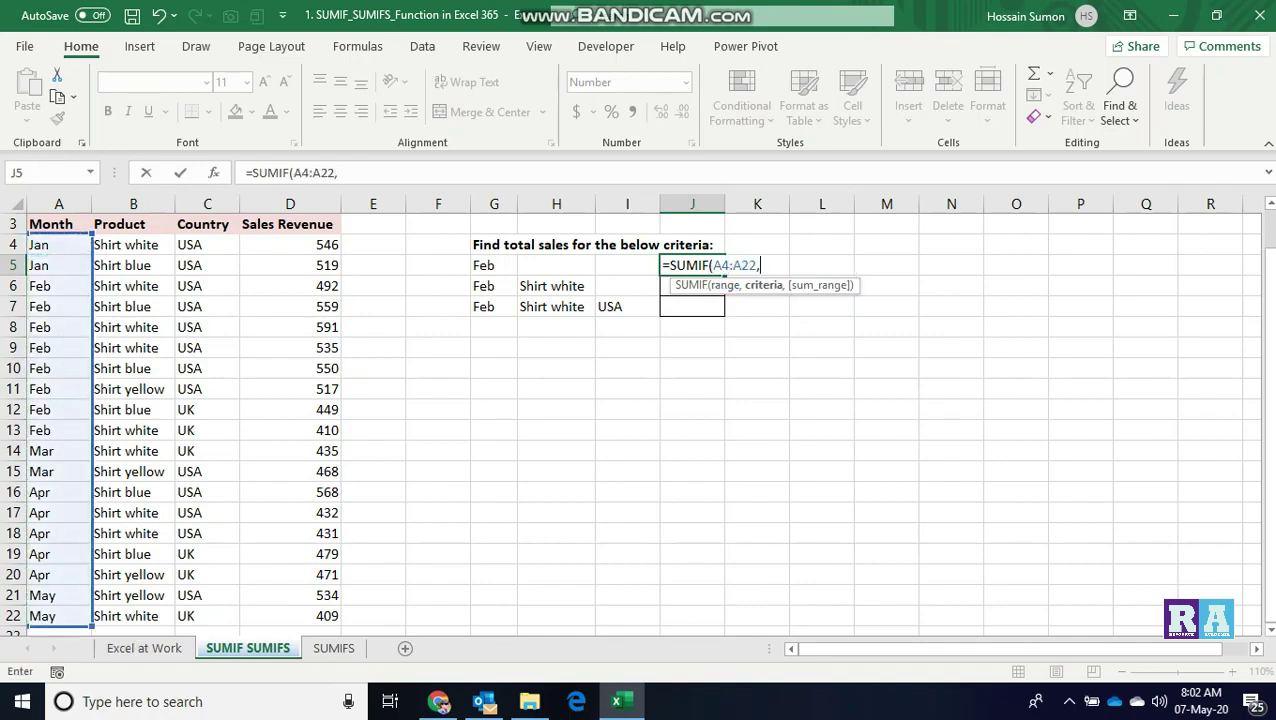
{"action": "left_click", "coordinate": [494, 265]}
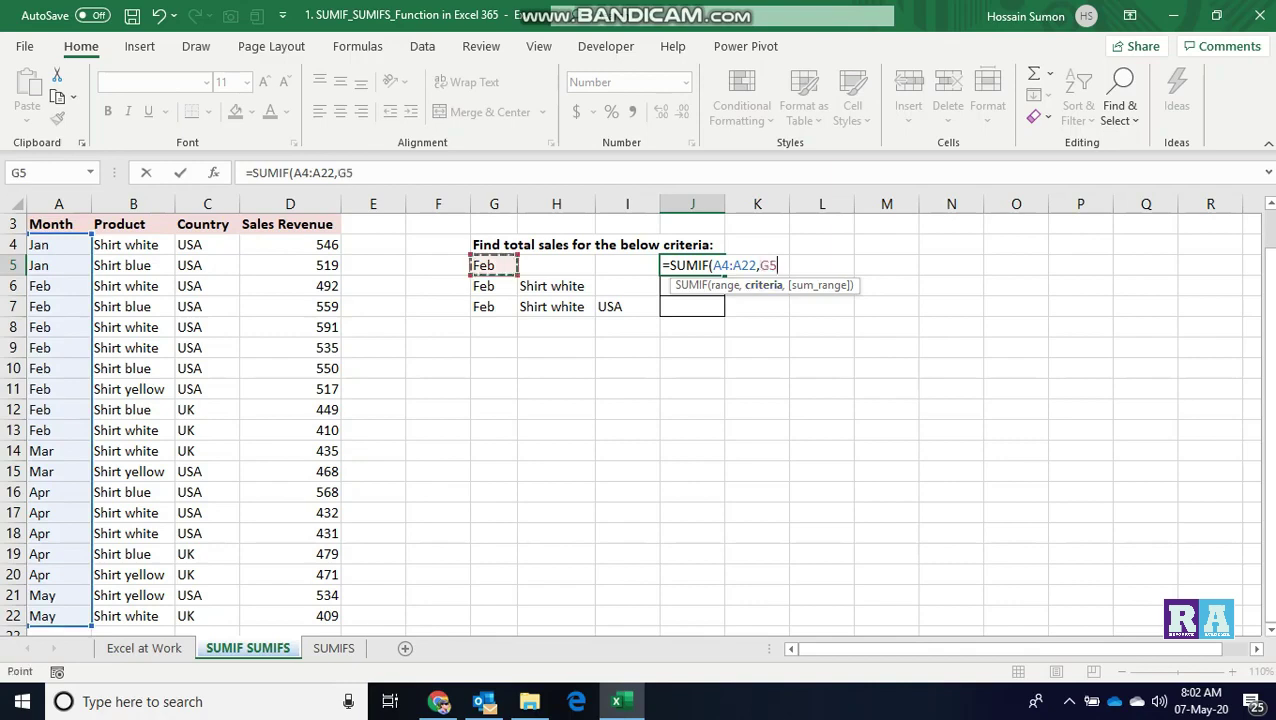
{"action": "type", "text": ","}
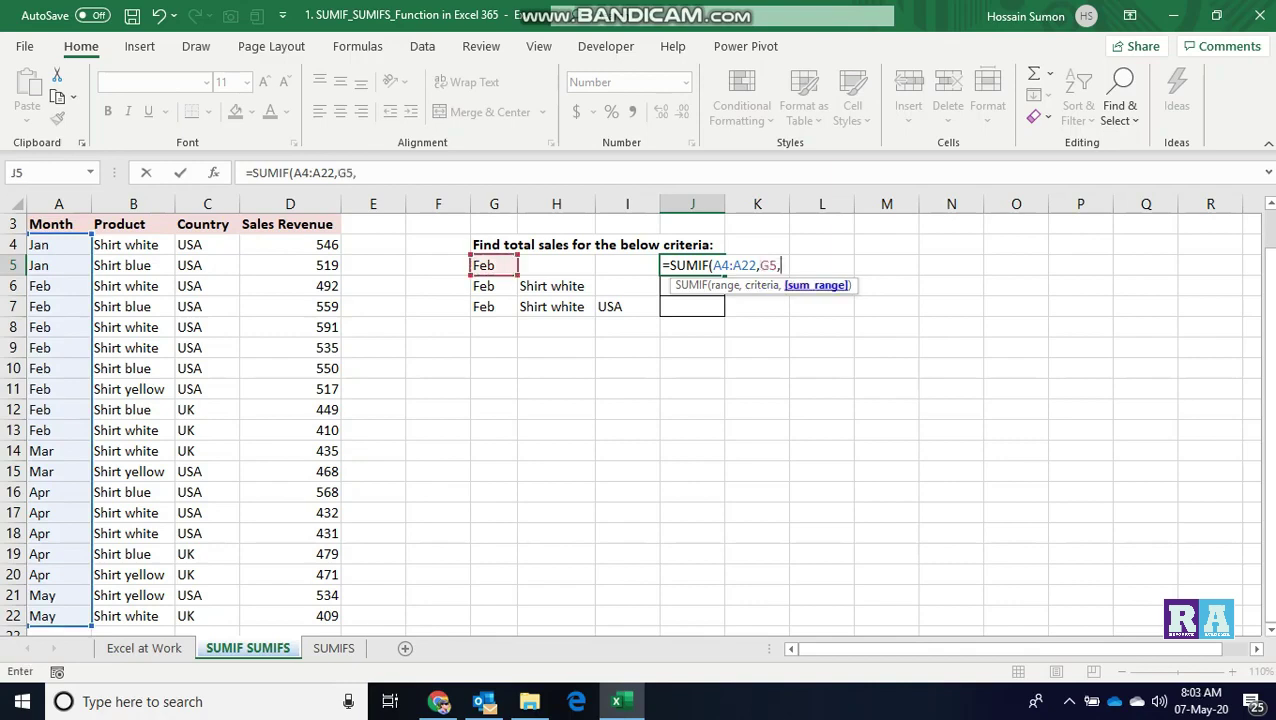
{"action": "left_click_drag", "start_coordinate": [290, 245], "coordinate": [335, 625]}
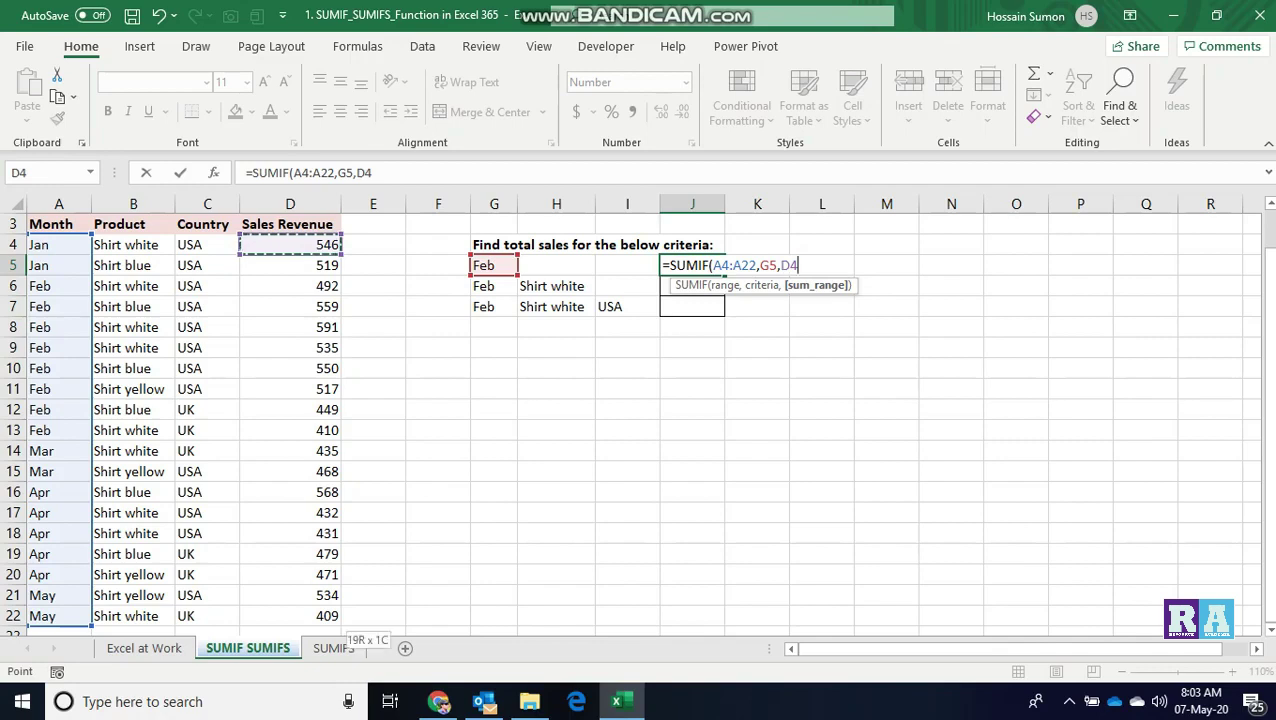
{"action": "key", "text": "Return"}
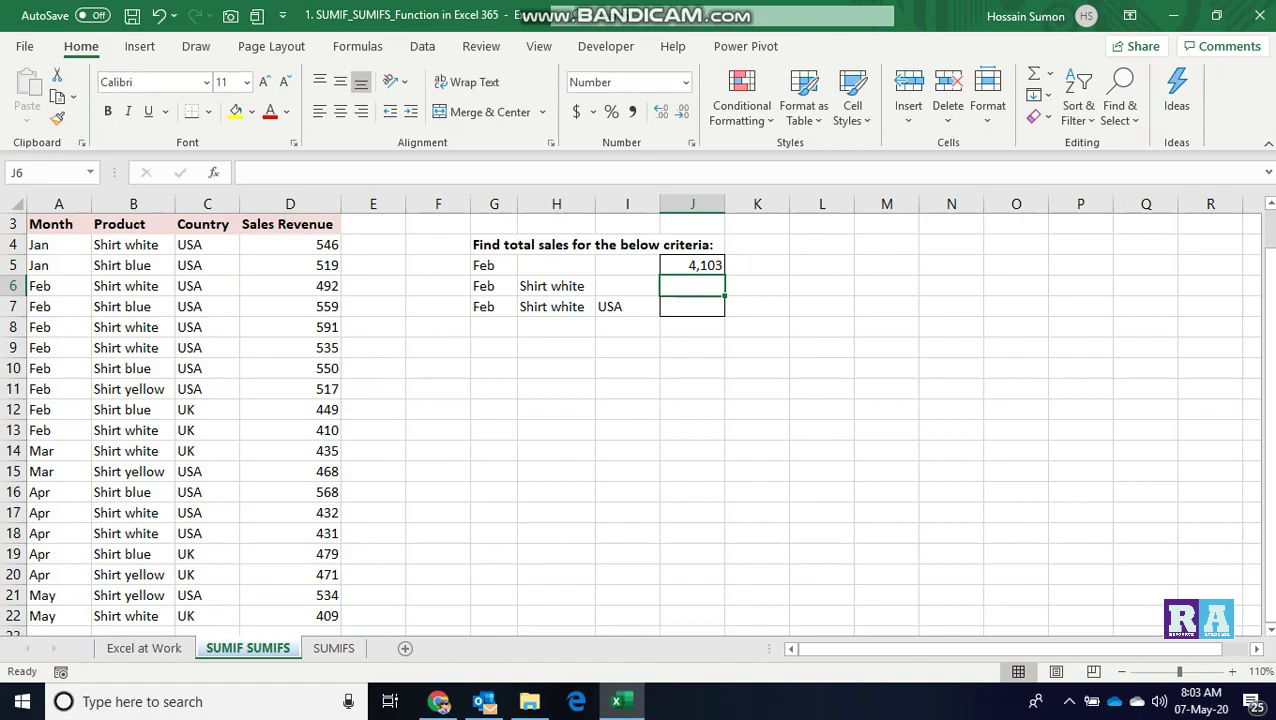
- Start a SUMIFS in J6 with sum range D4:D22 and month range A4:A22
{"action": "type", "text": "=su"}
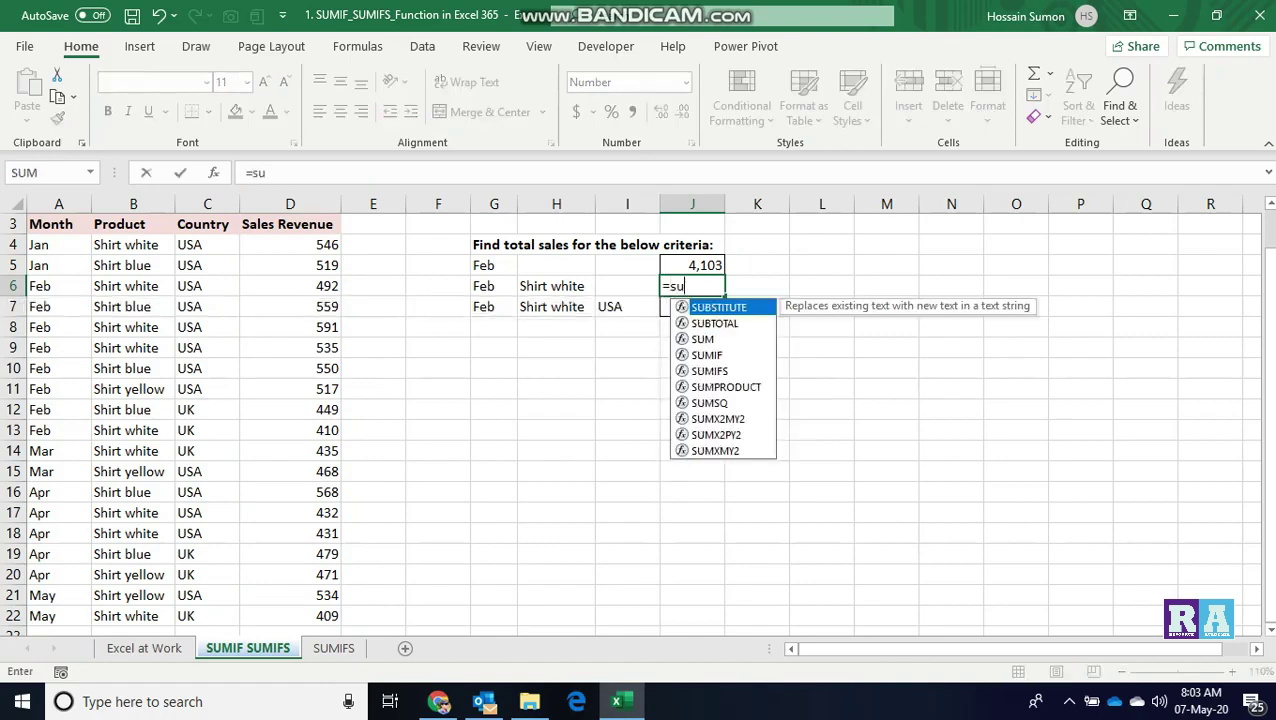
{"action": "type", "text": "m"}
{"action": "key", "text": "Down"}
{"action": "key", "text": "Down"}
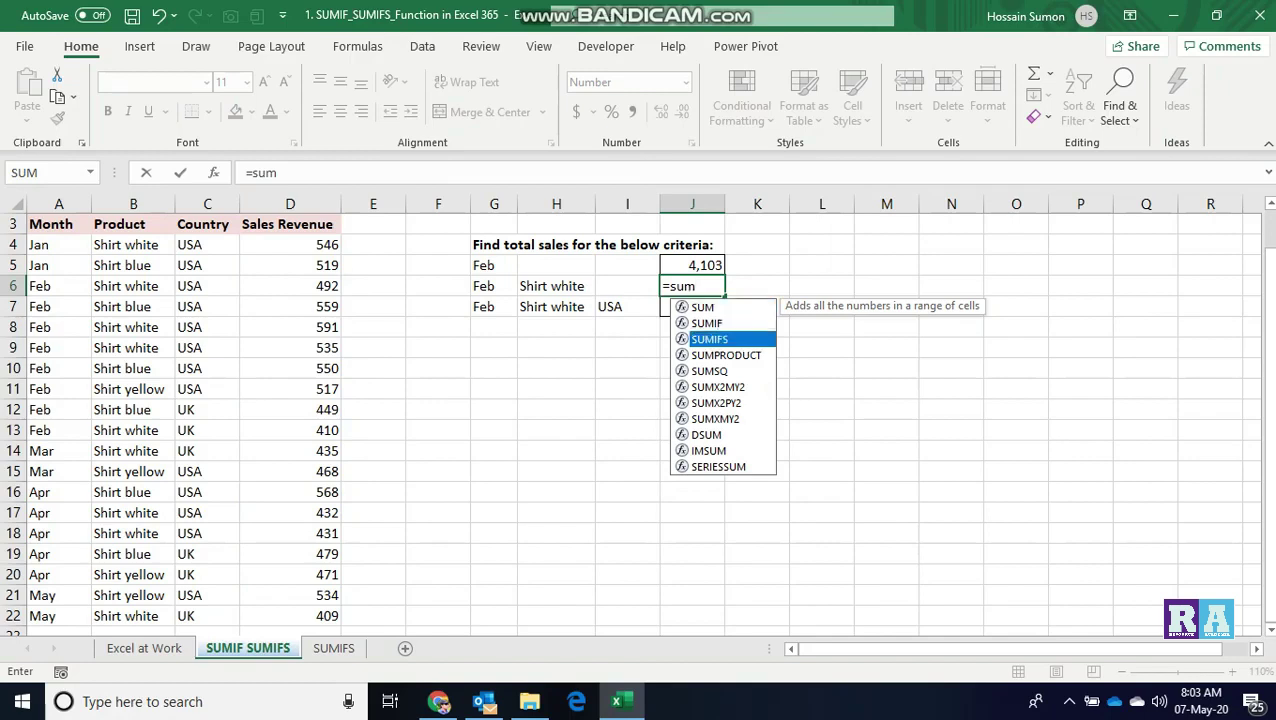
{"action": "key", "text": "Tab"}
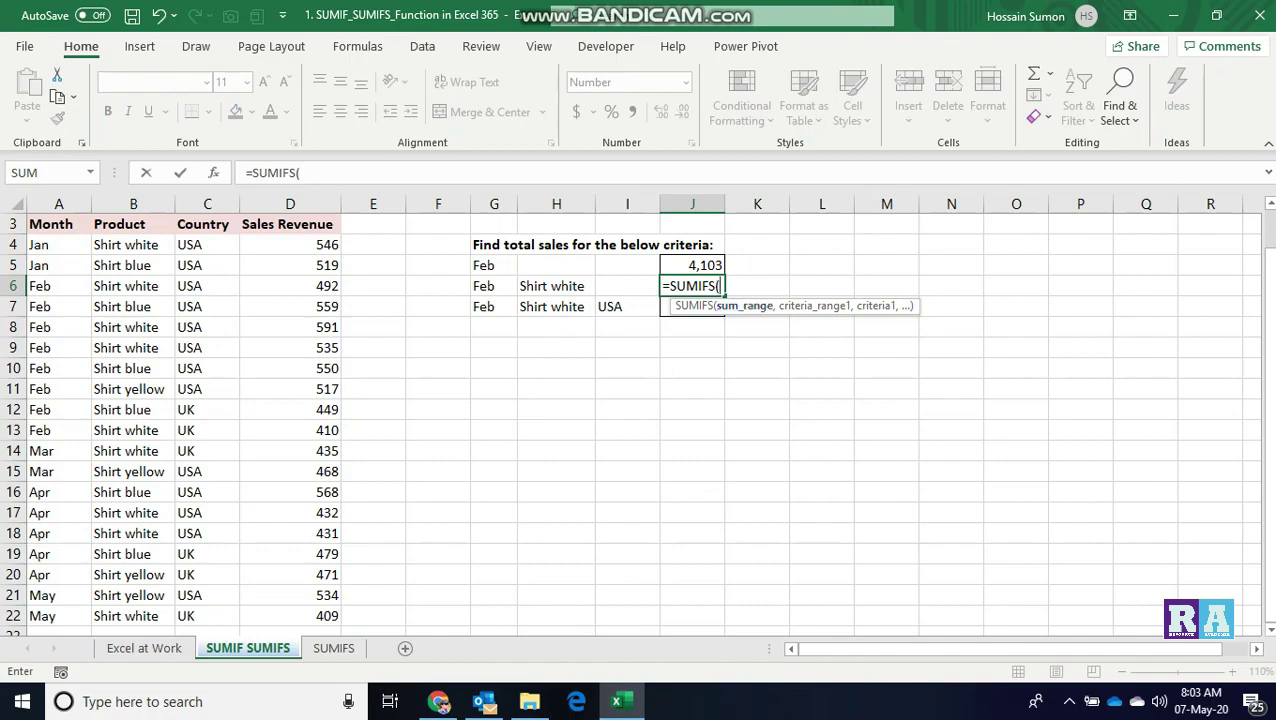
{"action": "left_click", "coordinate": [290, 245]}
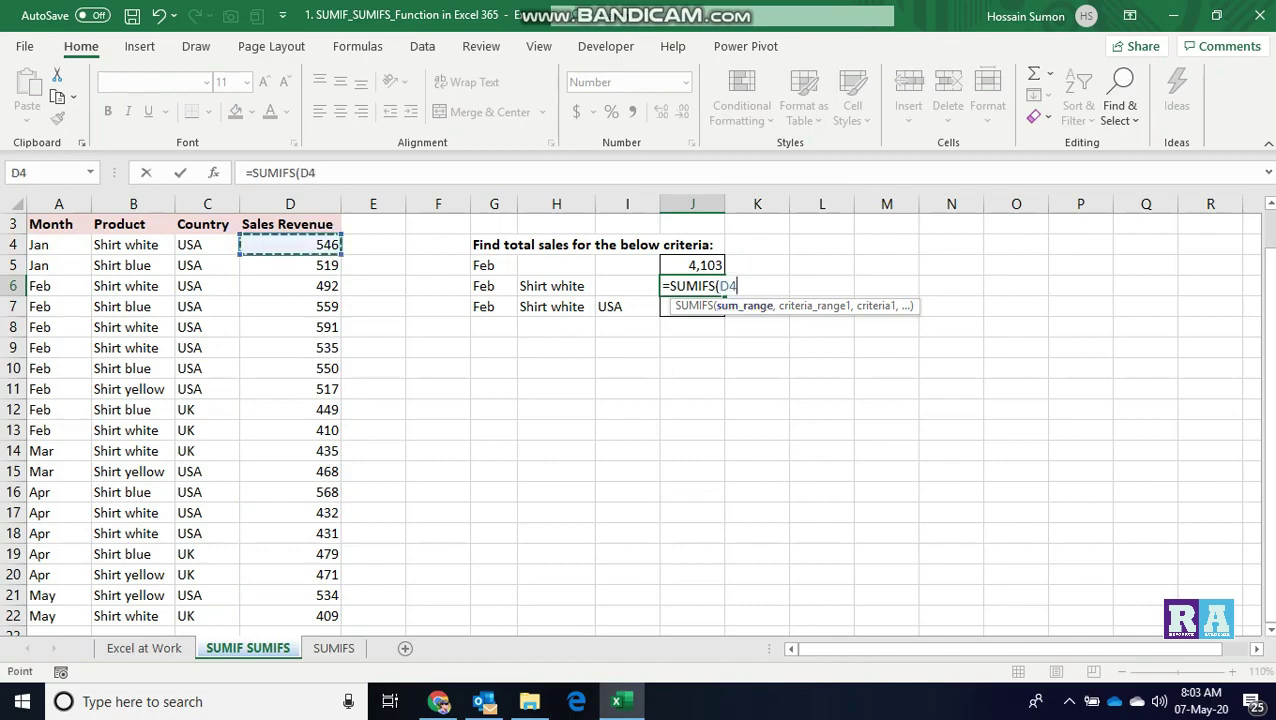
{"action": "left_click_drag", "start_coordinate": [290, 245], "coordinate": [290, 616]}
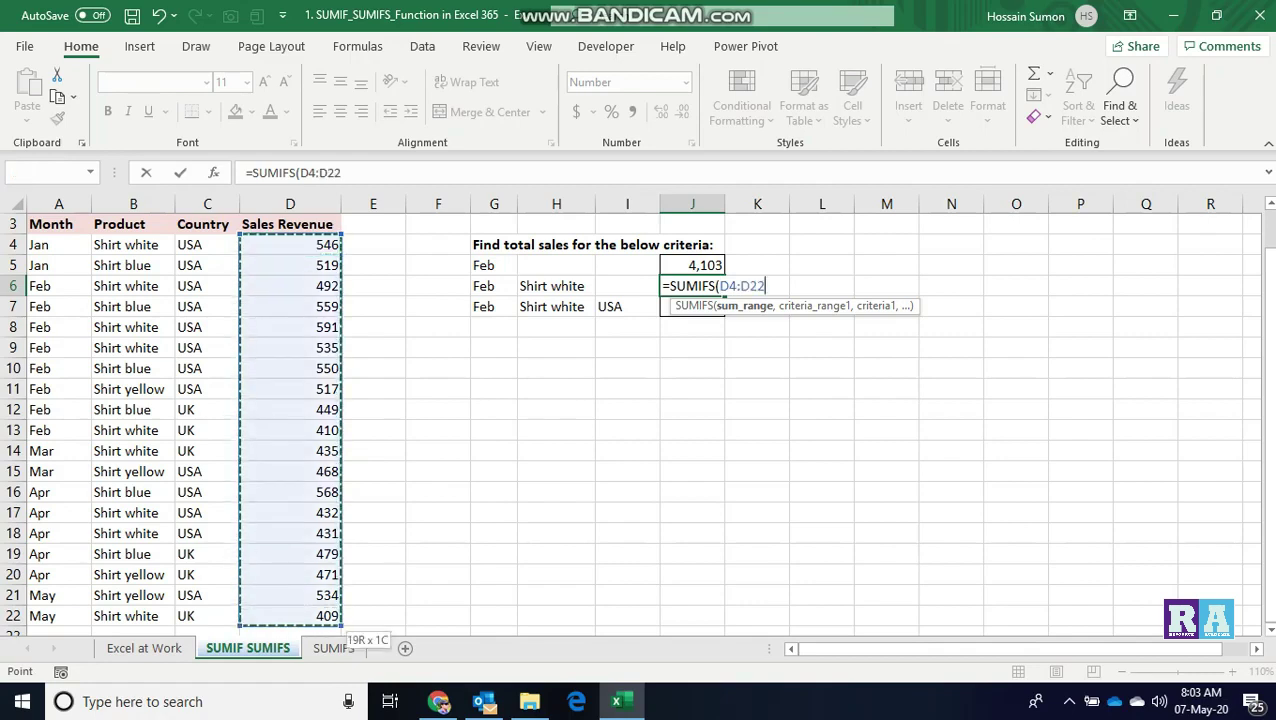
{"action": "type", "text": ","}
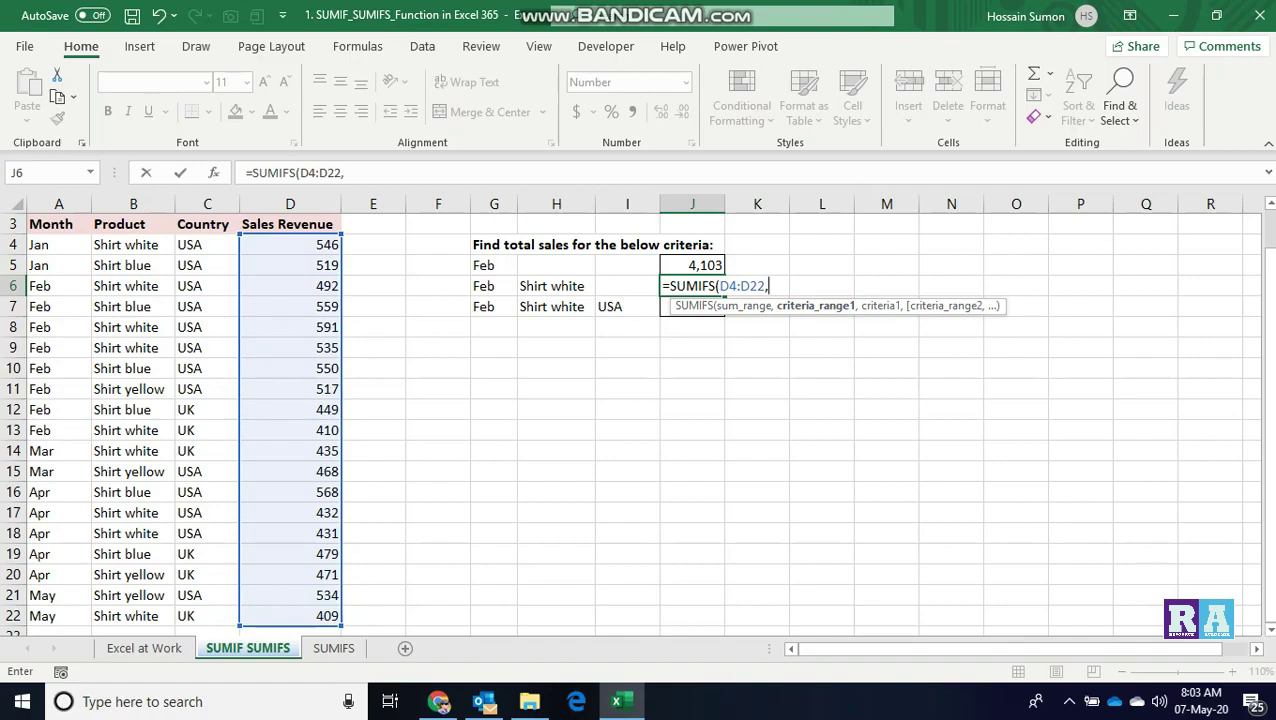
{"action": "left_click", "coordinate": [40, 245]}
{"action": "key", "text": "ctrl+shift+Down"}
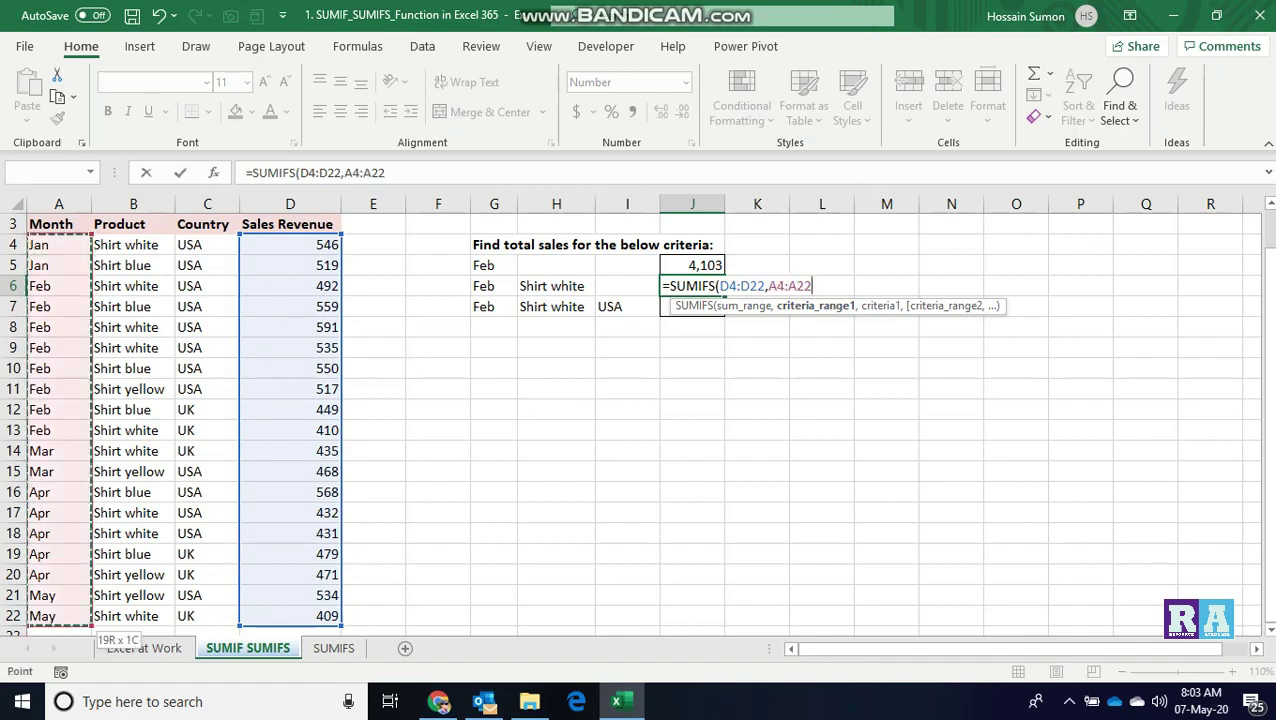
{"action": "type", "text": ","}
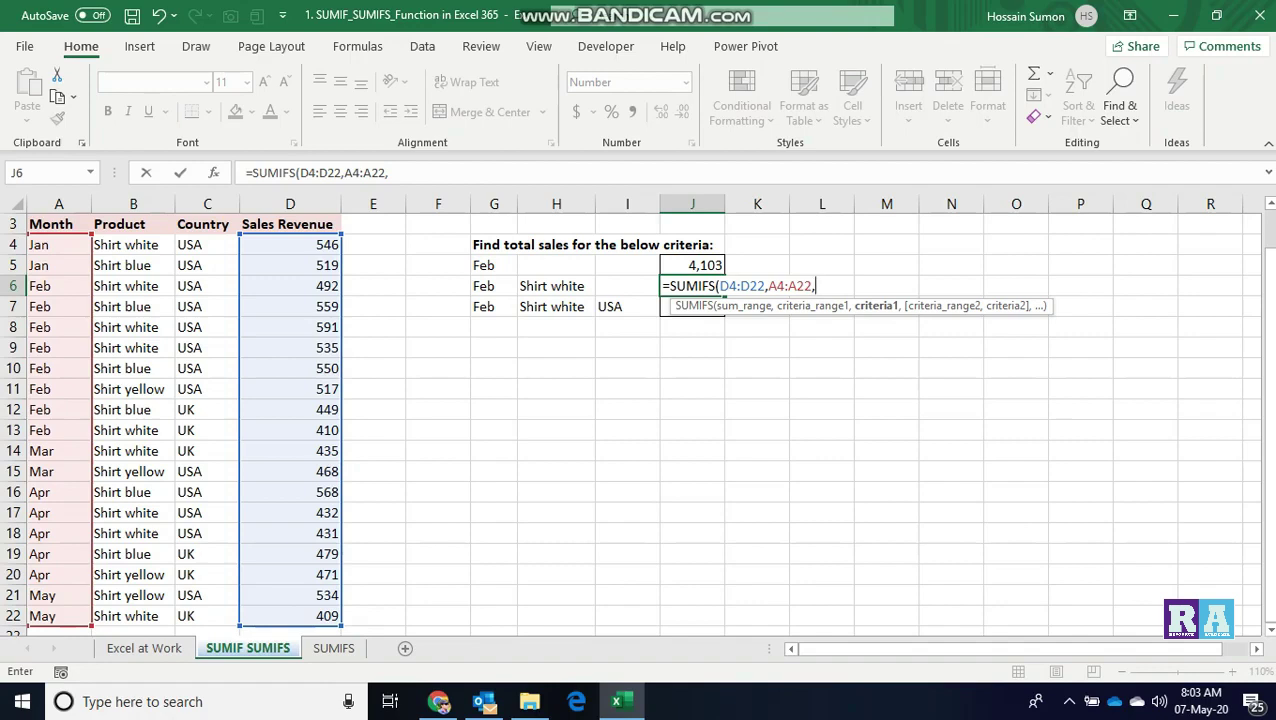
- Add criteria G6, B4:B22 and H6 to finish the J6 SUMIFS, showing 2,028
{"action": "left_click", "coordinate": [490, 286]}
{"action": "type", "text": ","}
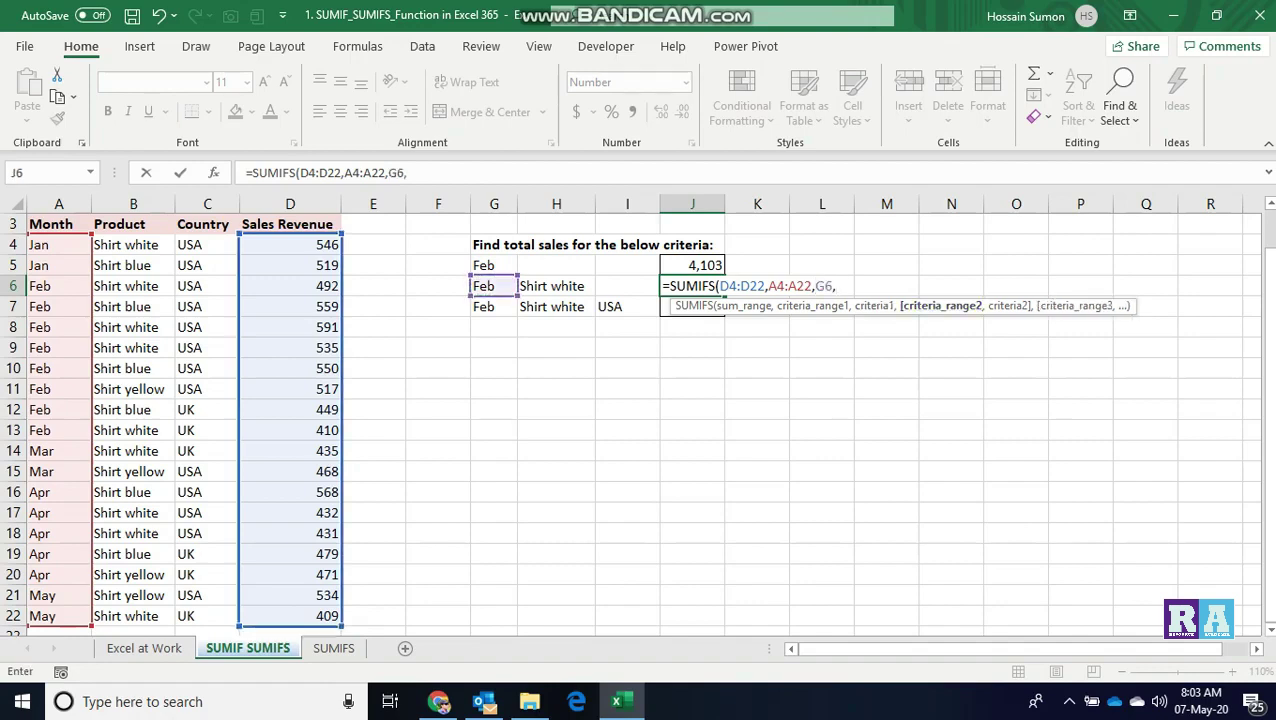
{"action": "left_click", "coordinate": [133, 245]}
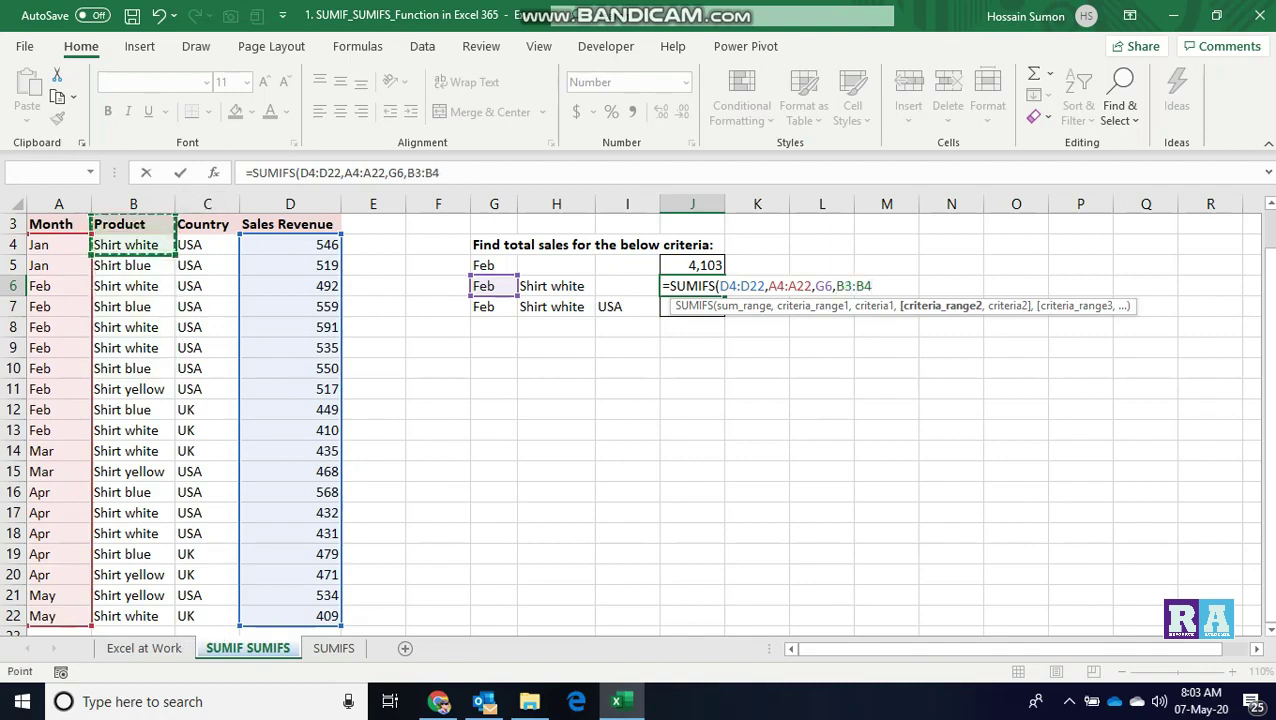
{"action": "left_click", "coordinate": [133, 265]}
{"action": "key", "text": "Up"}
{"action": "key", "text": "ctrl+shift+Down"}
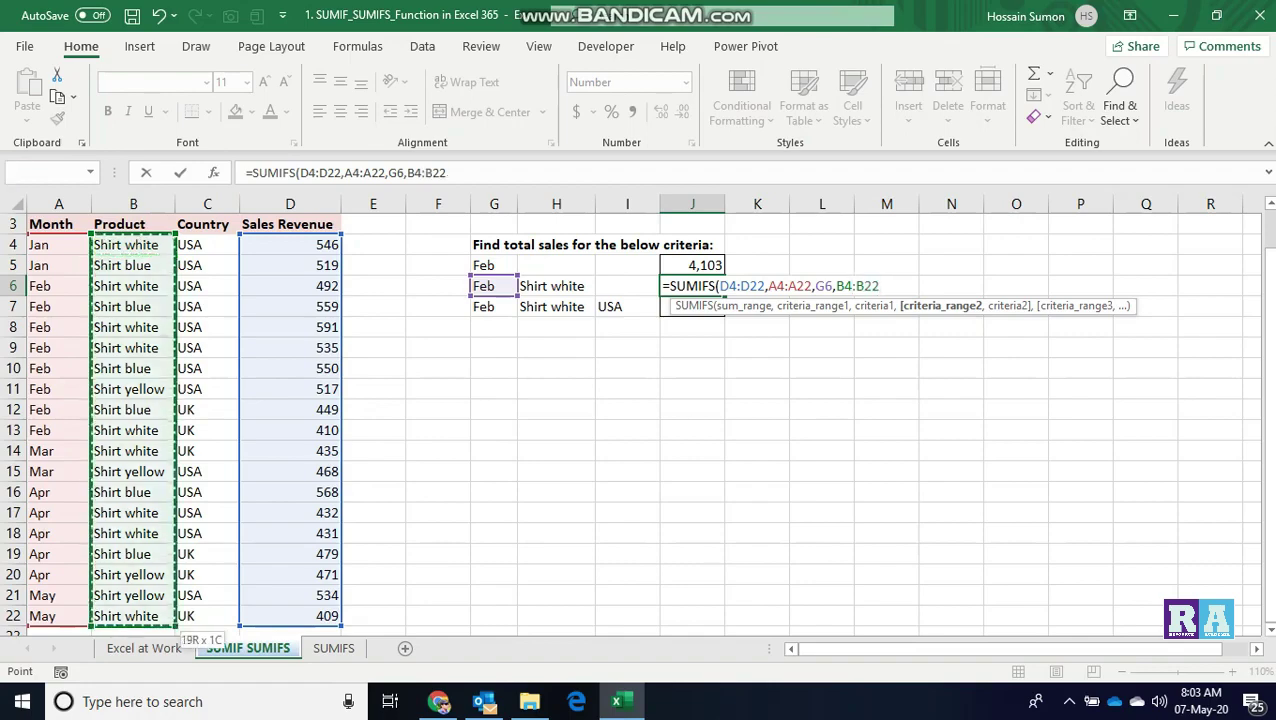
{"action": "type", "text": ","}
{"action": "left_click", "coordinate": [556, 286]}
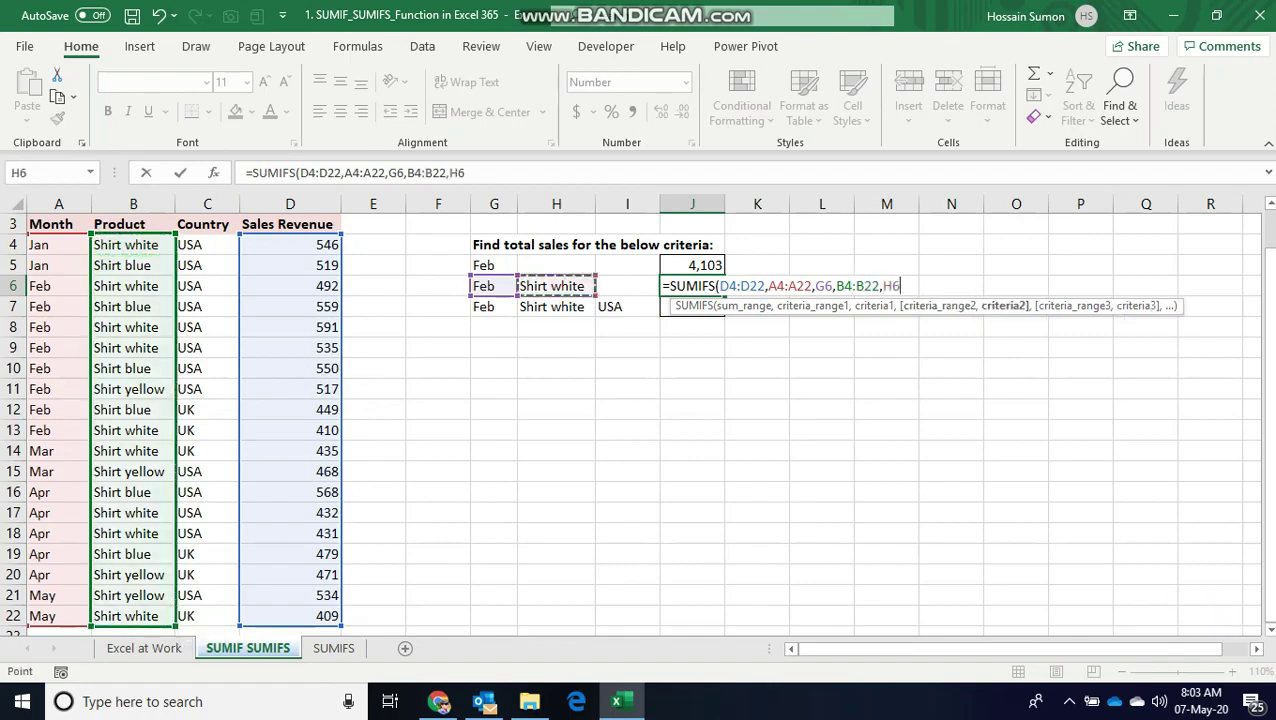
{"action": "key", "text": "Return"}
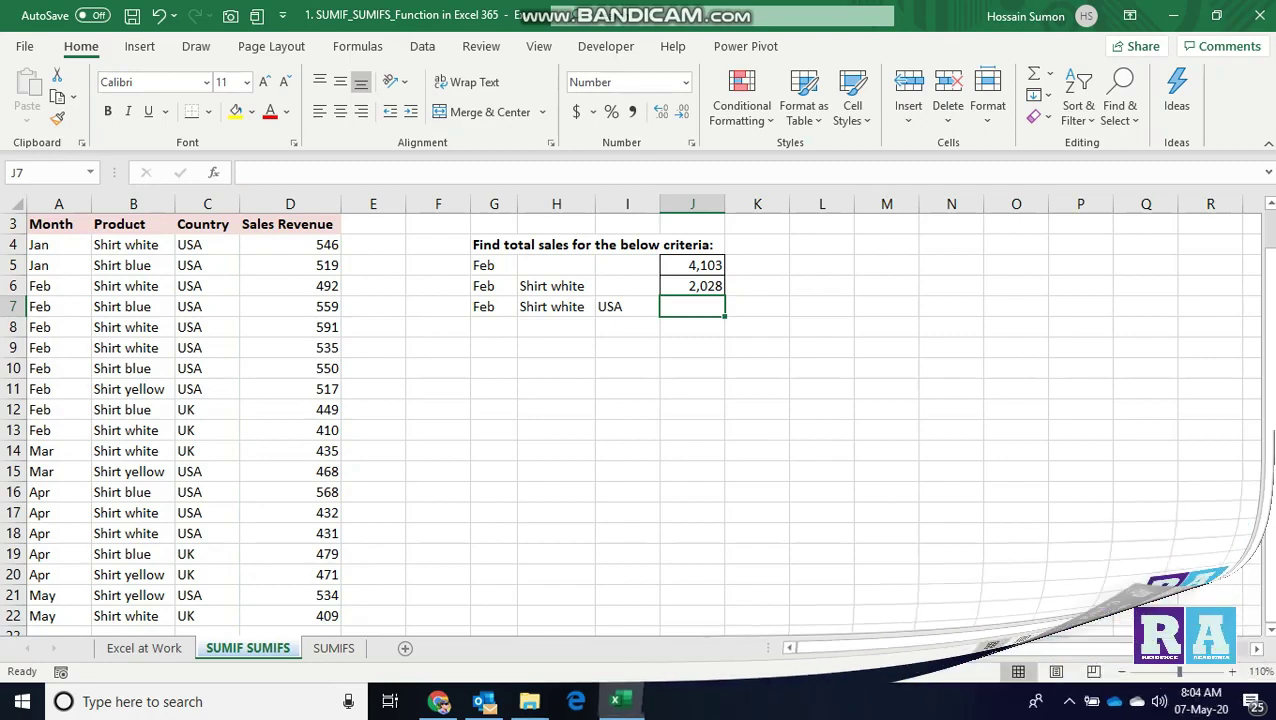
- Start a SUMIFS in J7 with sum range D4:D22 and month range A4:A22
{"action": "type", "text": "=s"}
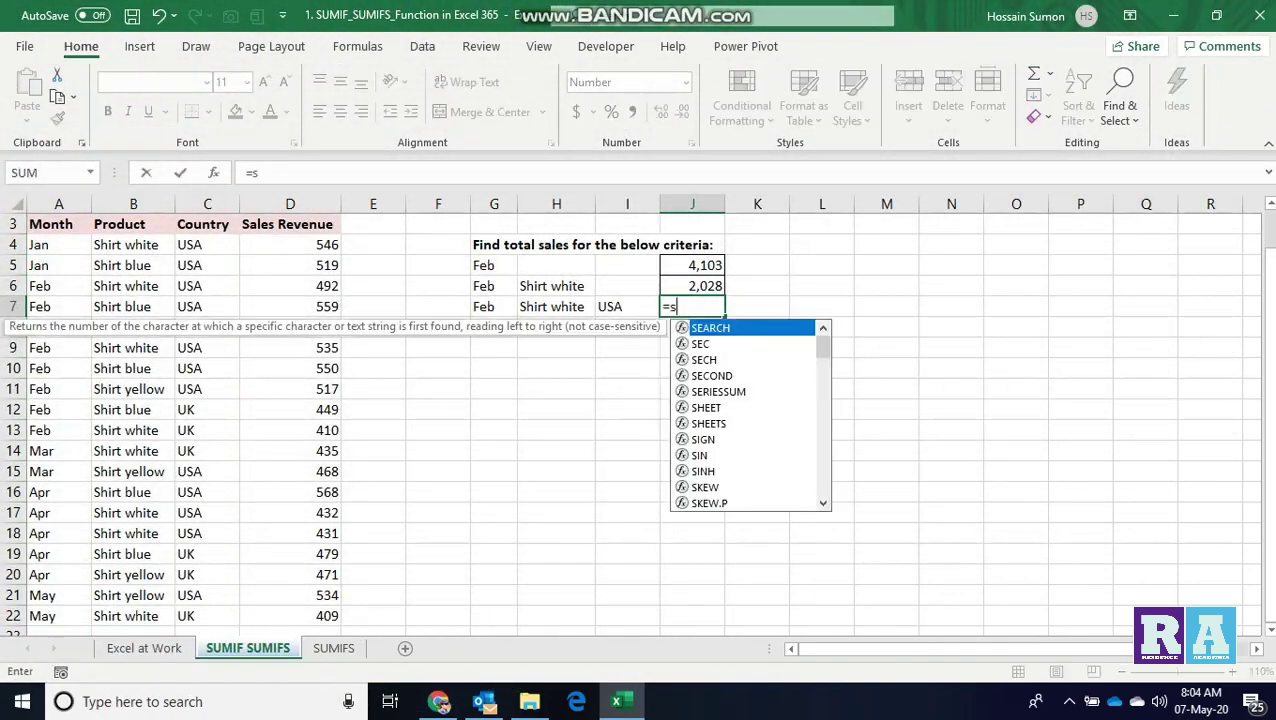
{"action": "type", "text": "umif"}
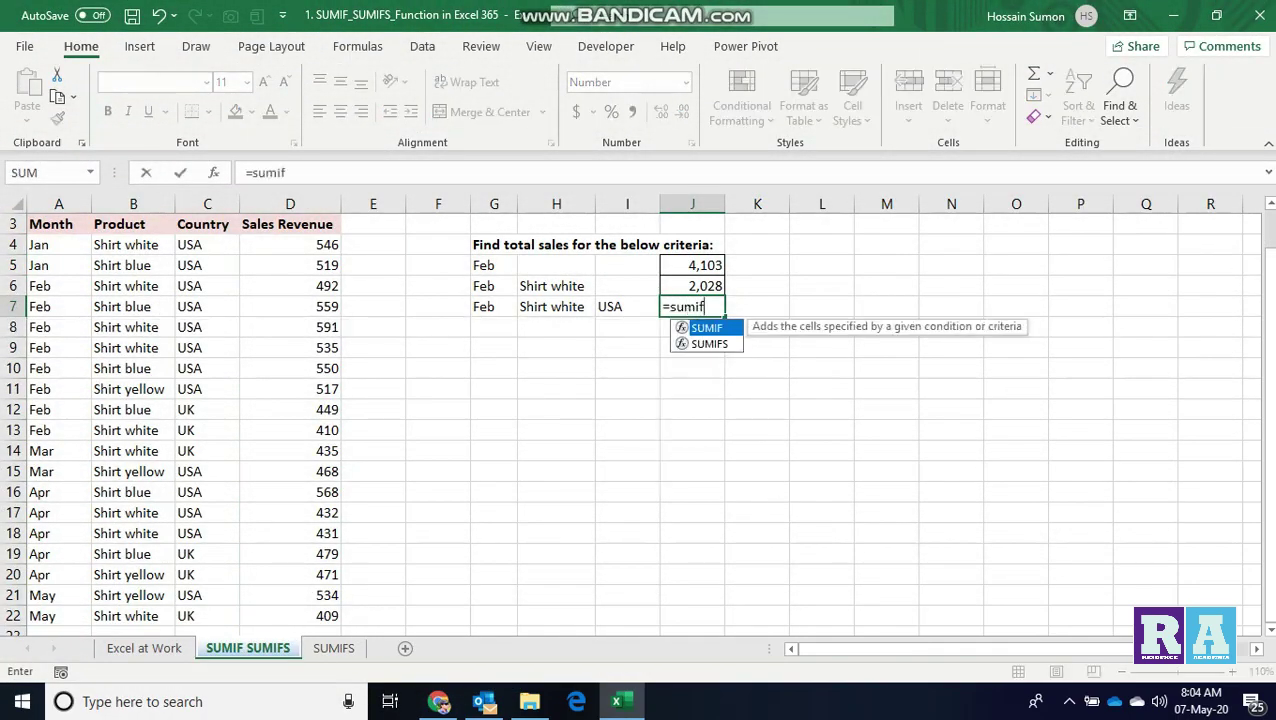
{"action": "key", "text": "Down"}
{"action": "key", "text": "Tab"}
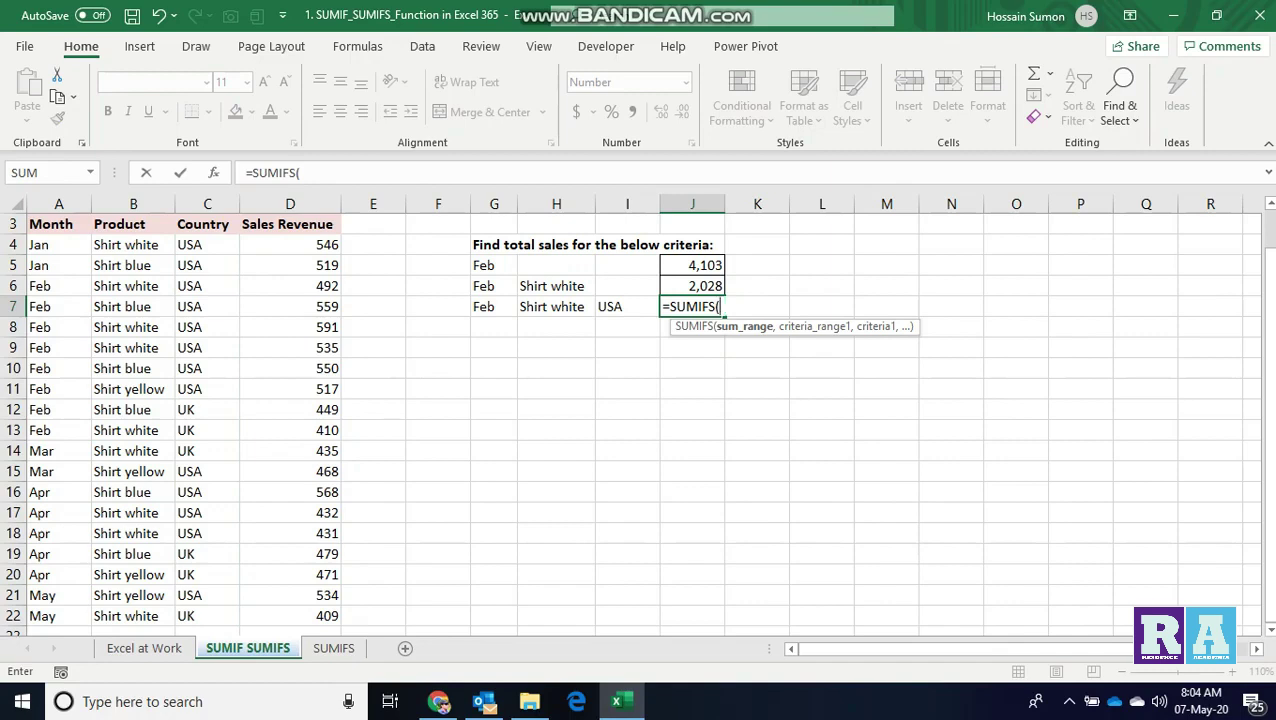
{"action": "left_click_drag", "start_coordinate": [300, 245], "coordinate": [338, 622]}
{"action": "type", "text": ","}
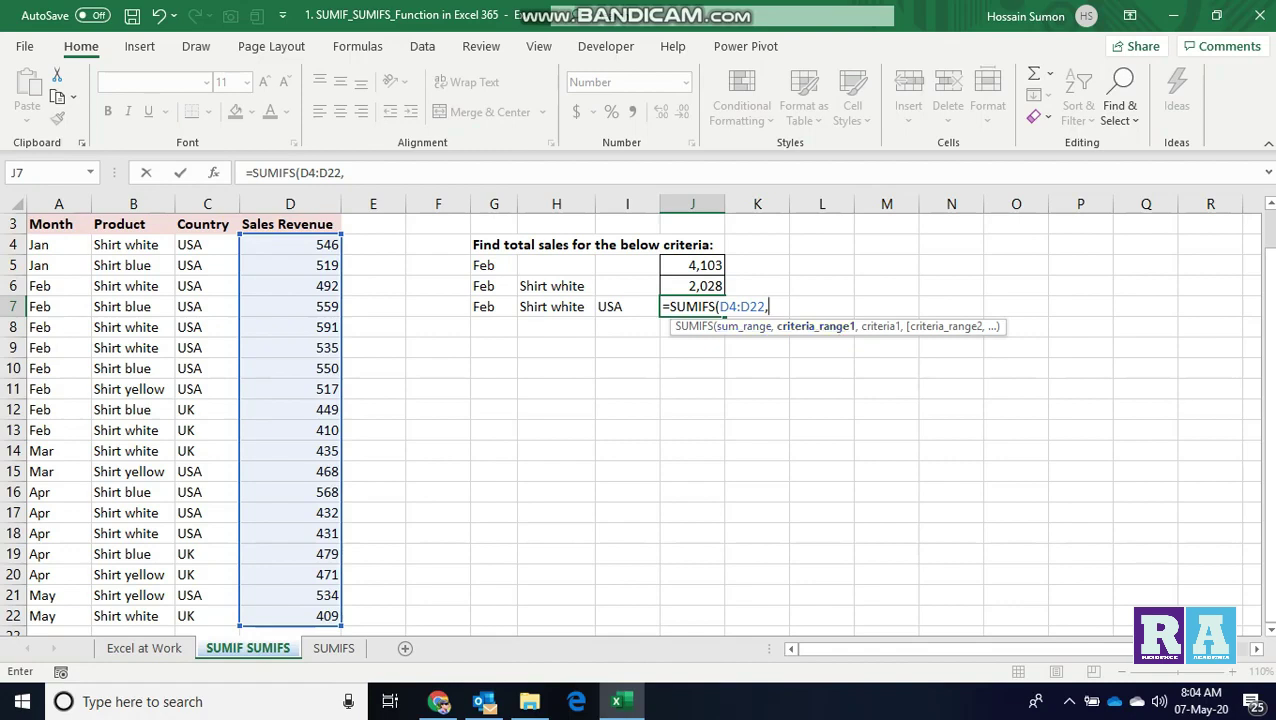
{"action": "left_click", "coordinate": [45, 265]}
{"action": "left_click", "coordinate": [45, 245]}
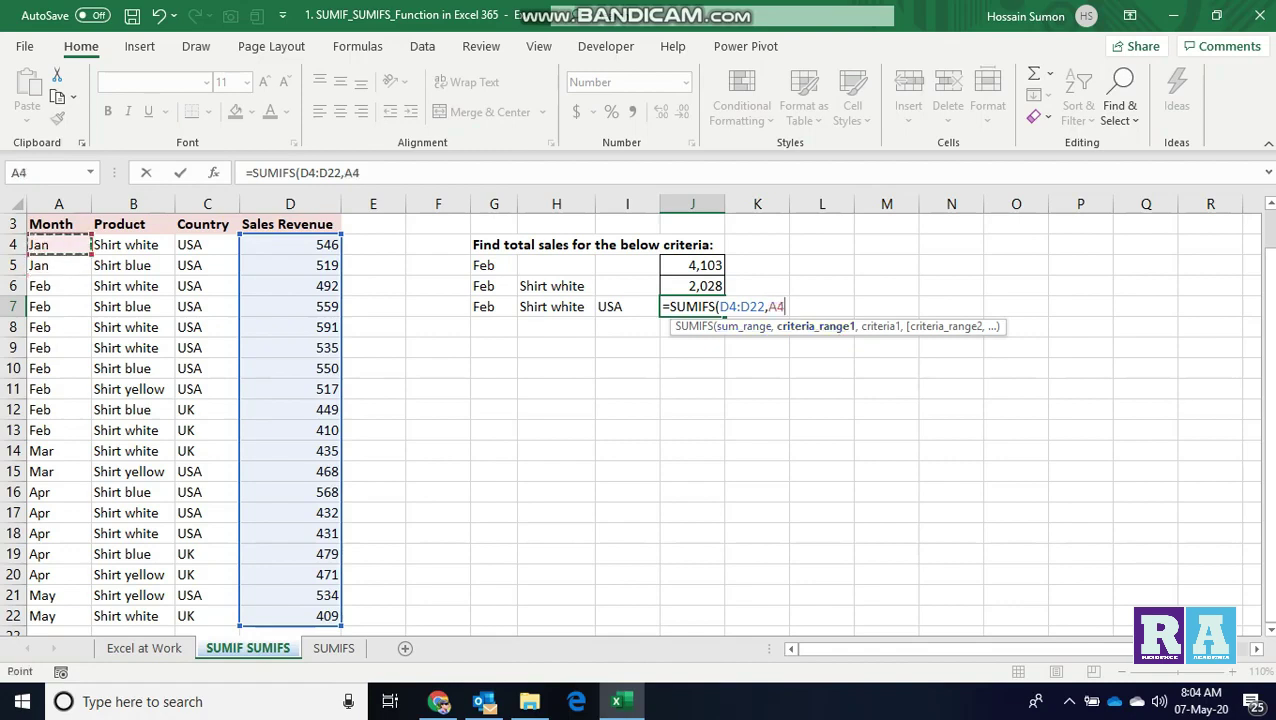
{"action": "key", "text": "ctrl+shift+Down"}
{"action": "type", "text": ":A22,"}
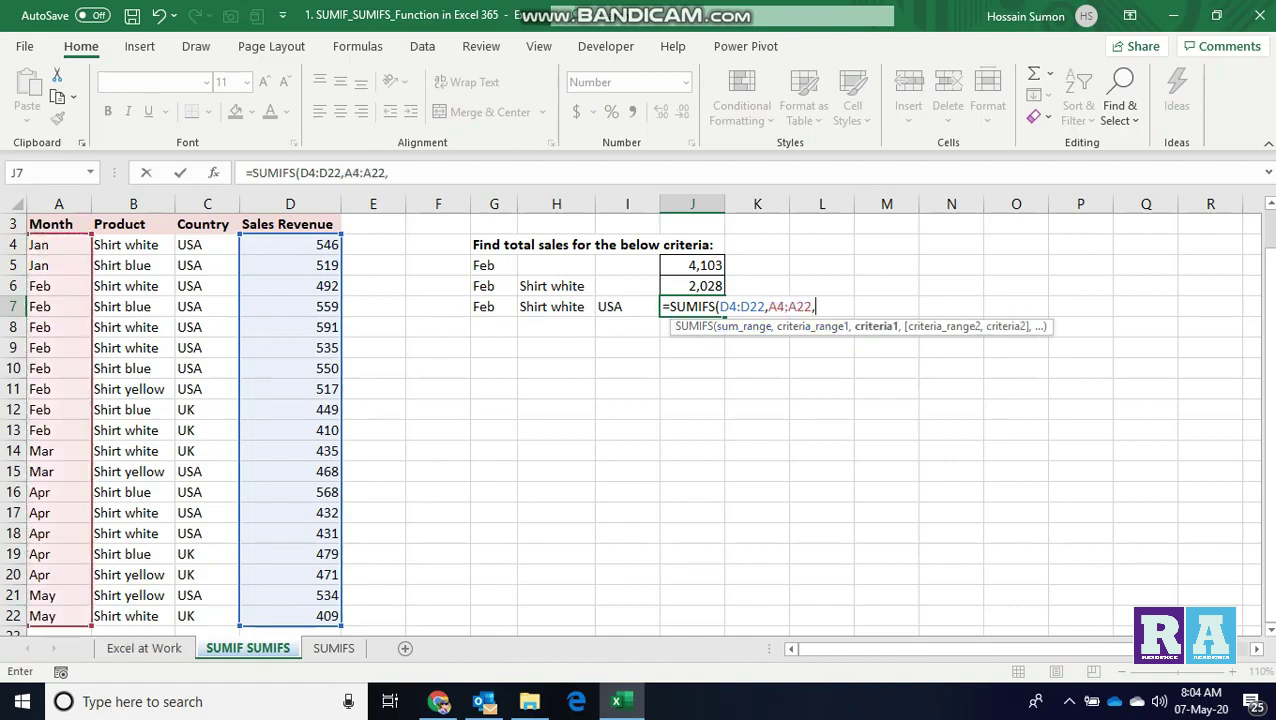
- Add criteria G7, B4:B22, H7 and country range C4:C22, so J7 shows 1,618
{"action": "left_click", "coordinate": [484, 306]}
{"action": "type", "text": ","}
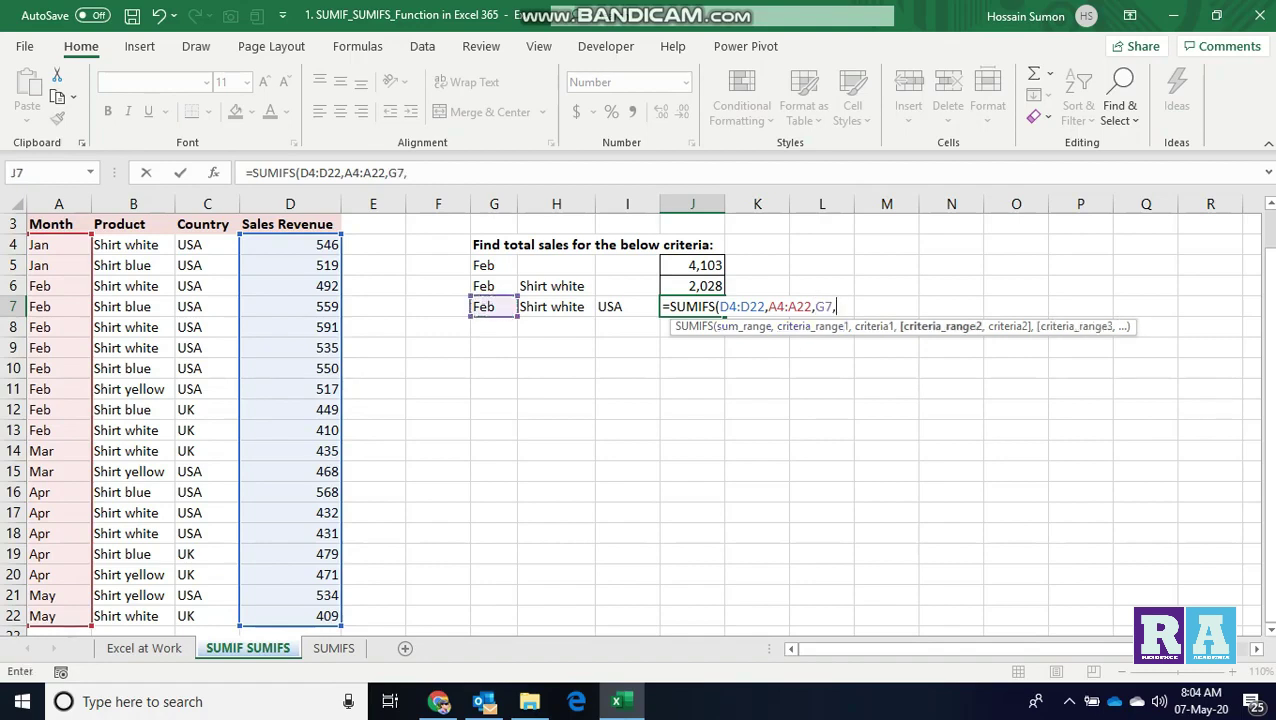
{"action": "left_click_drag", "start_coordinate": [125, 245], "coordinate": [135, 616]}
{"action": "type", "text": ","}
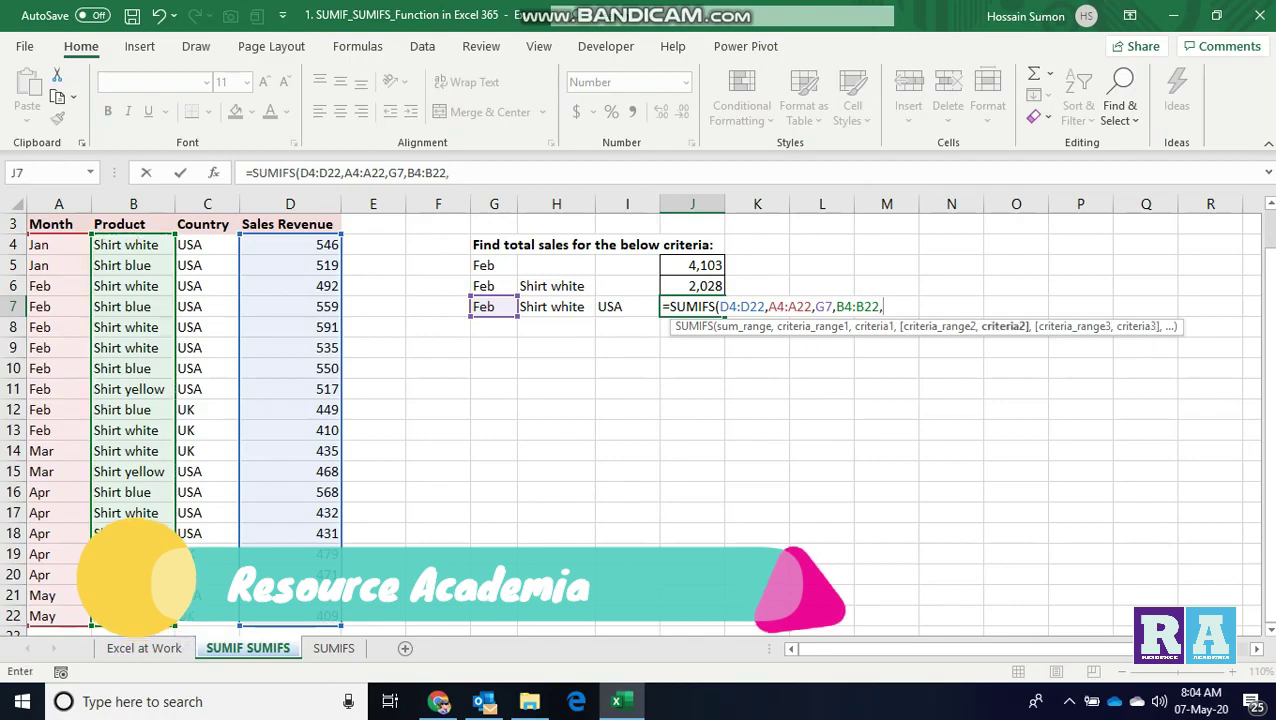
{"action": "left_click", "coordinate": [556, 306]}
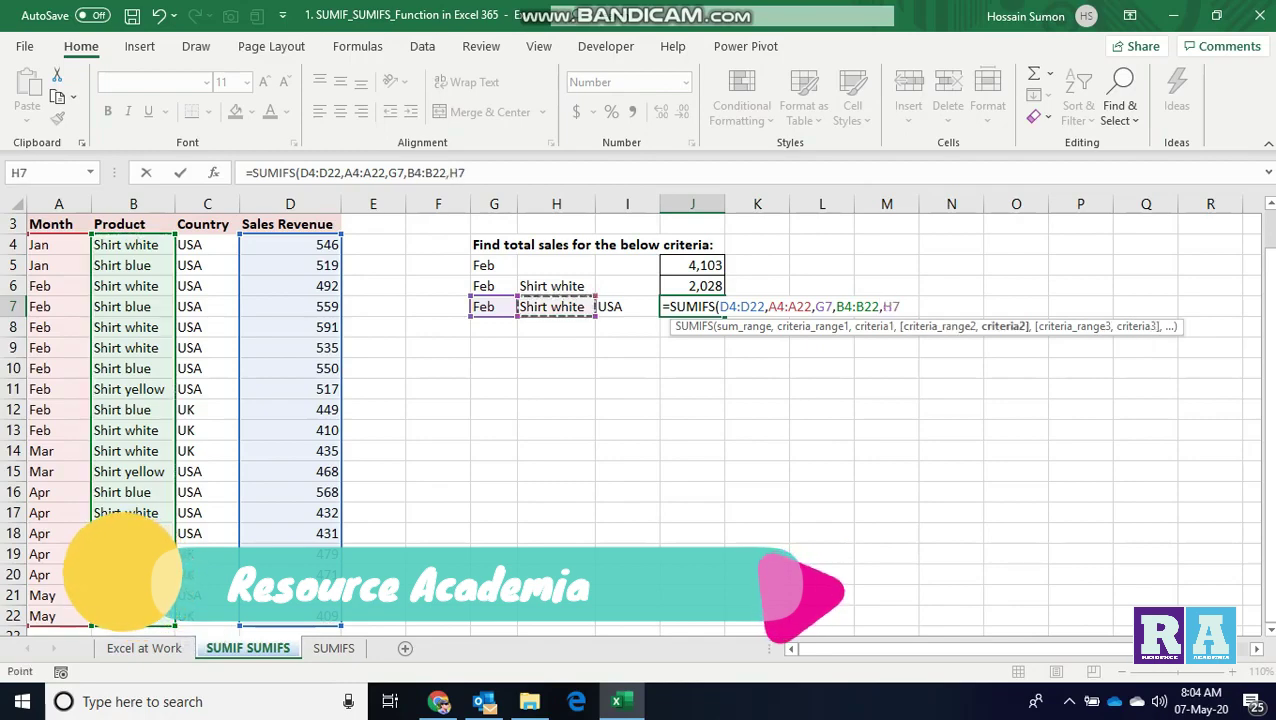
{"action": "type", "text": ","}
{"action": "left_click_drag", "start_coordinate": [207, 245], "coordinate": [207, 616]}
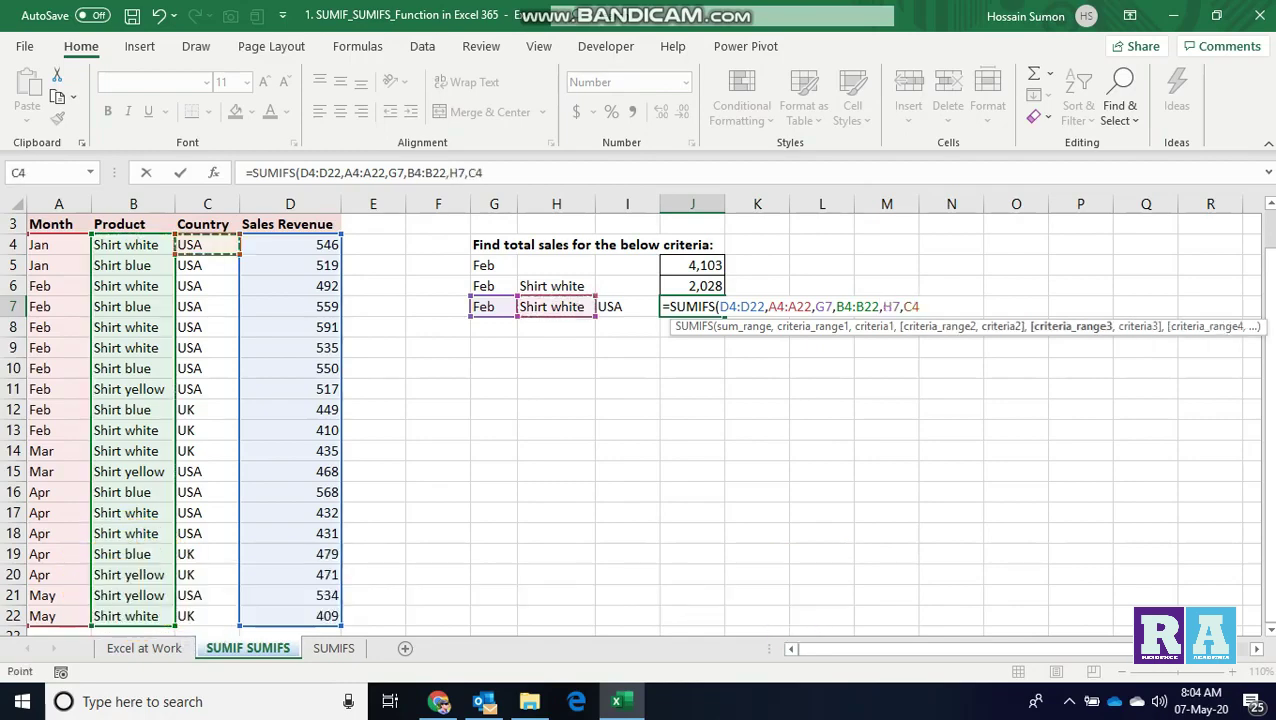
{"action": "type", "text": ":C22,"}
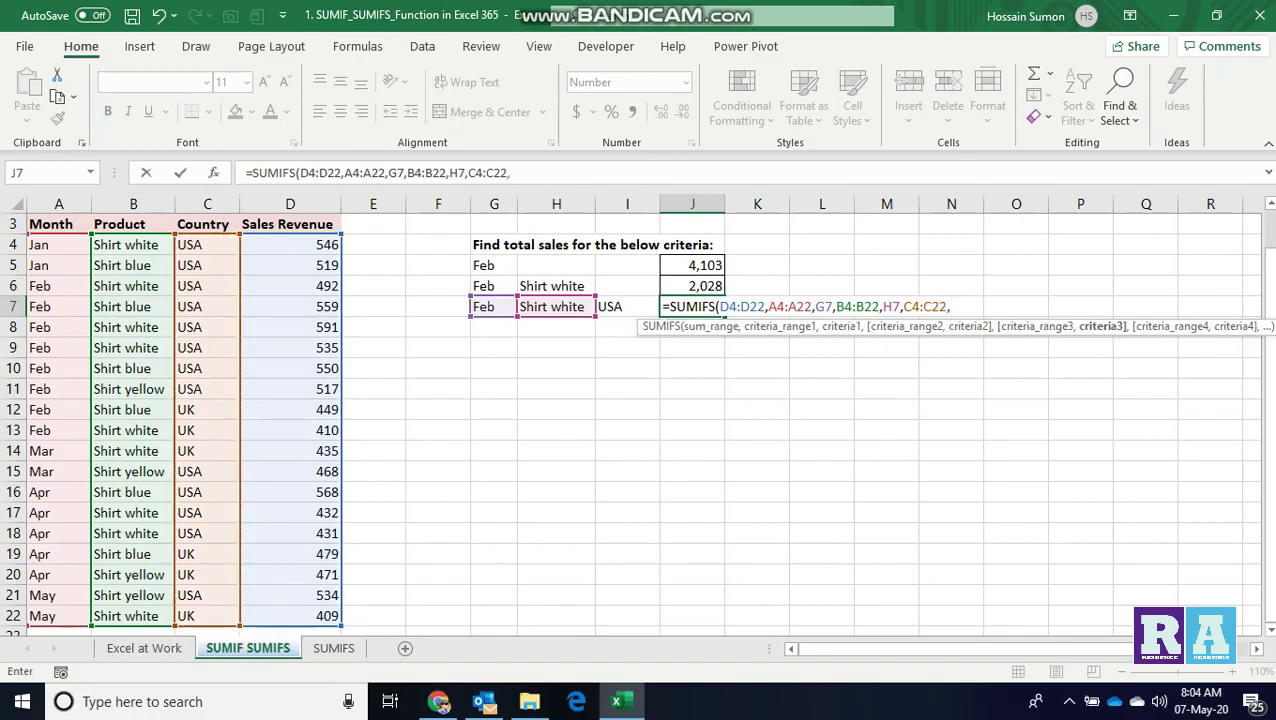
{"action": "key", "text": "Return"}
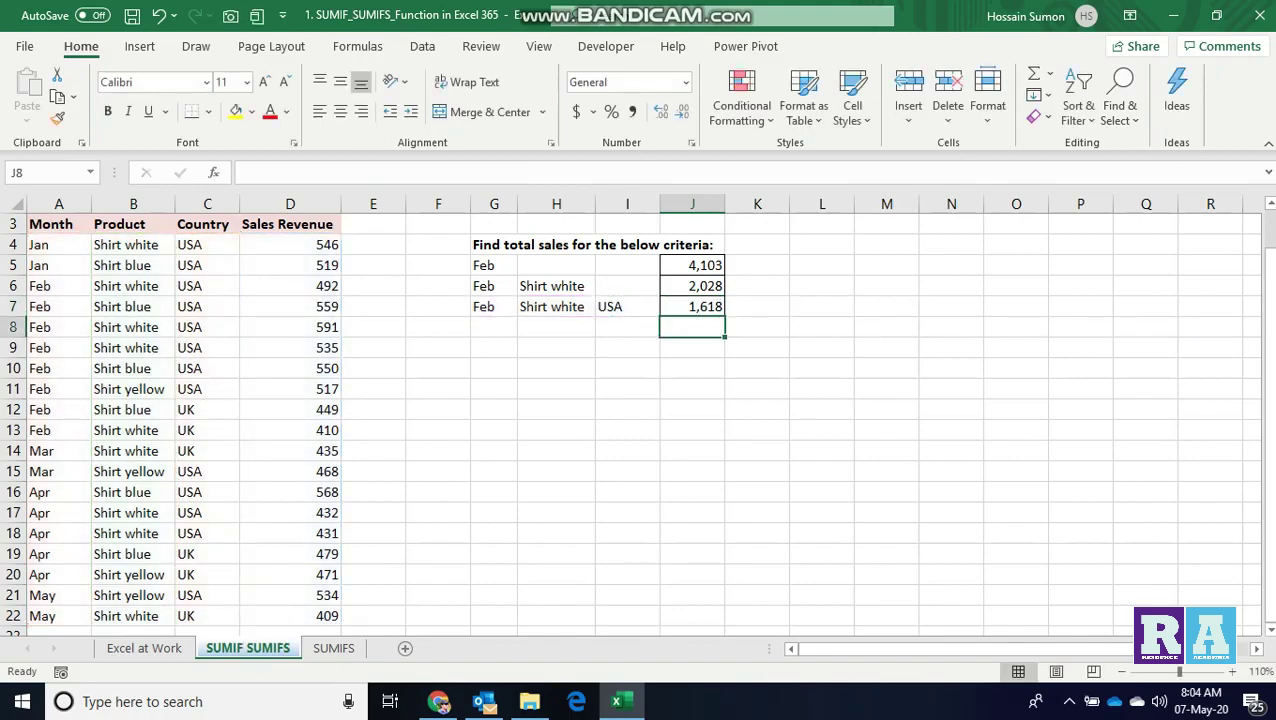
- On the SUMIFS sheet, clear N6 and begin a new SUMIFS formula there
{"action": "left_click", "coordinate": [333, 648]}
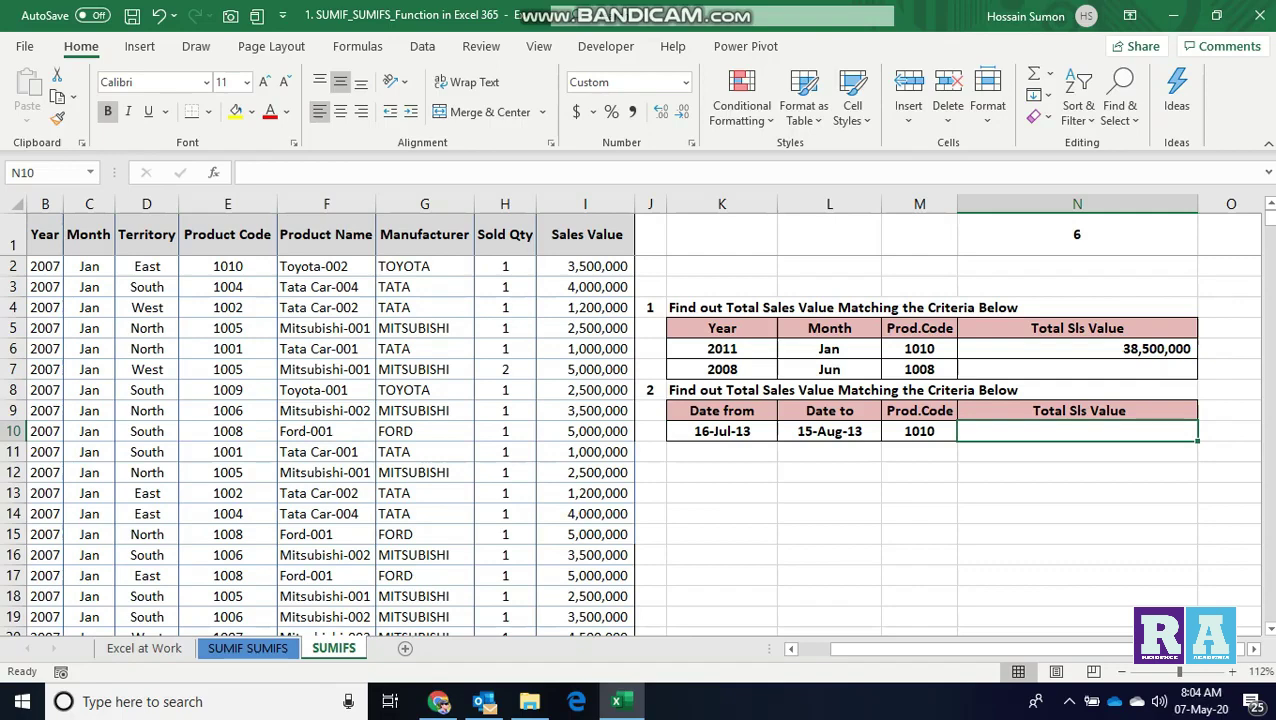
{"action": "left_click", "coordinate": [1077, 349]}
{"action": "key", "text": "Delete"}
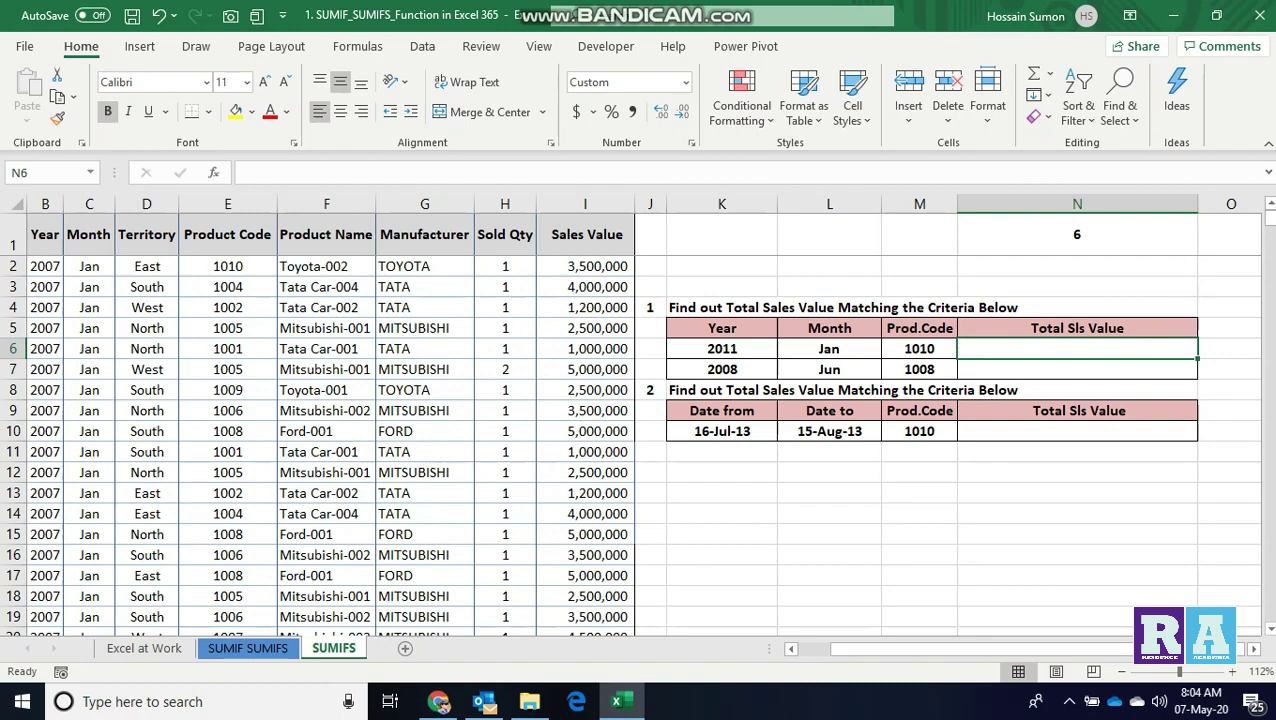
{"action": "type", "text": "=sumif"}
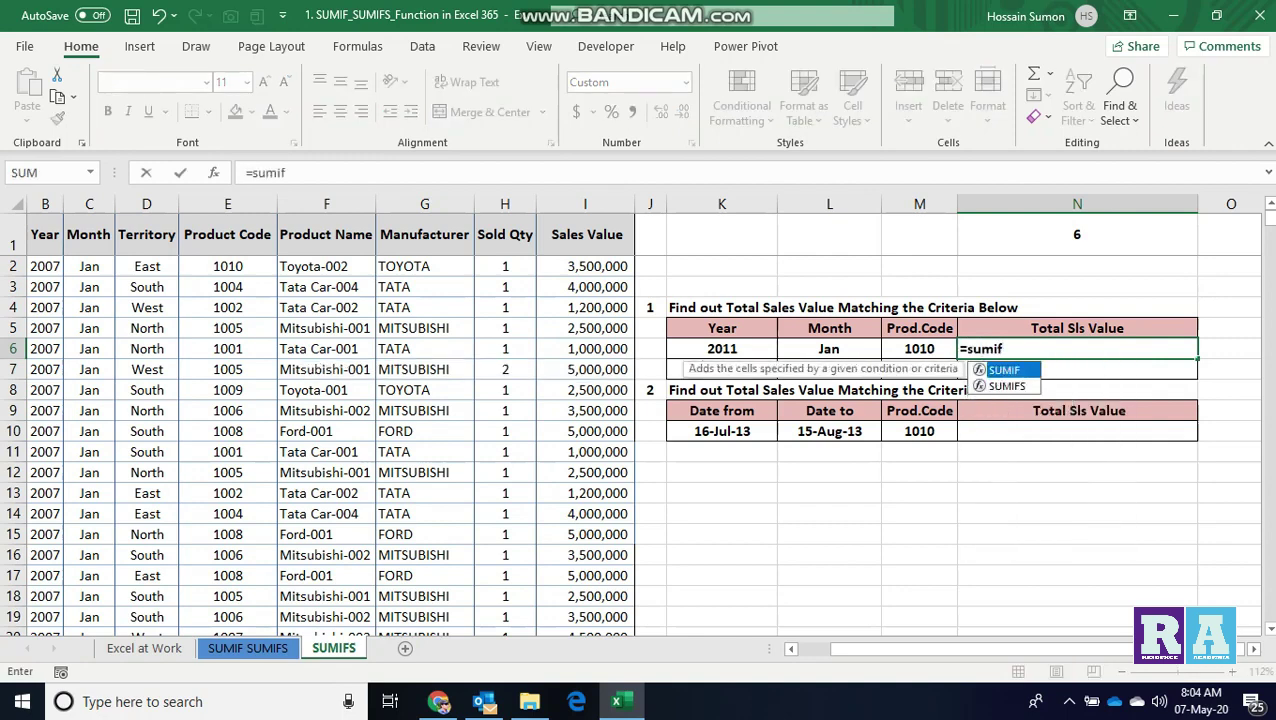
{"action": "key", "text": "Down"}
{"action": "key", "text": "Tab"}
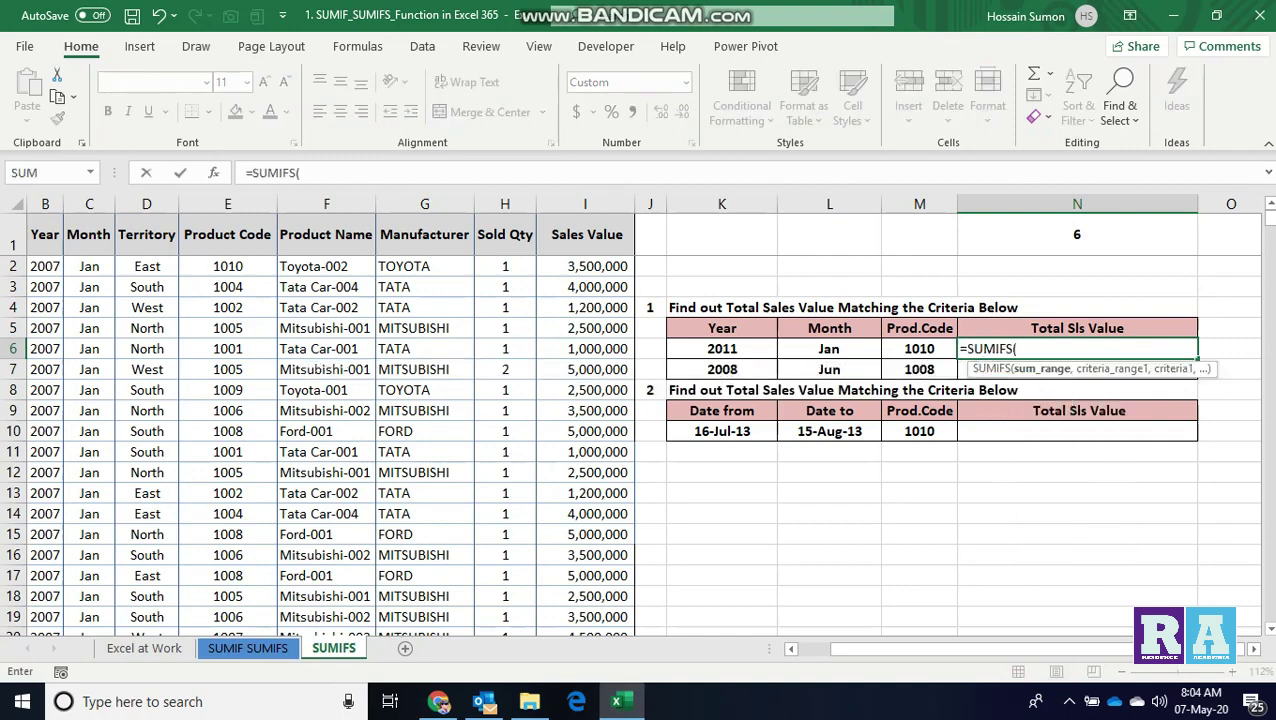
{"action": "left_click", "coordinate": [585, 266]}
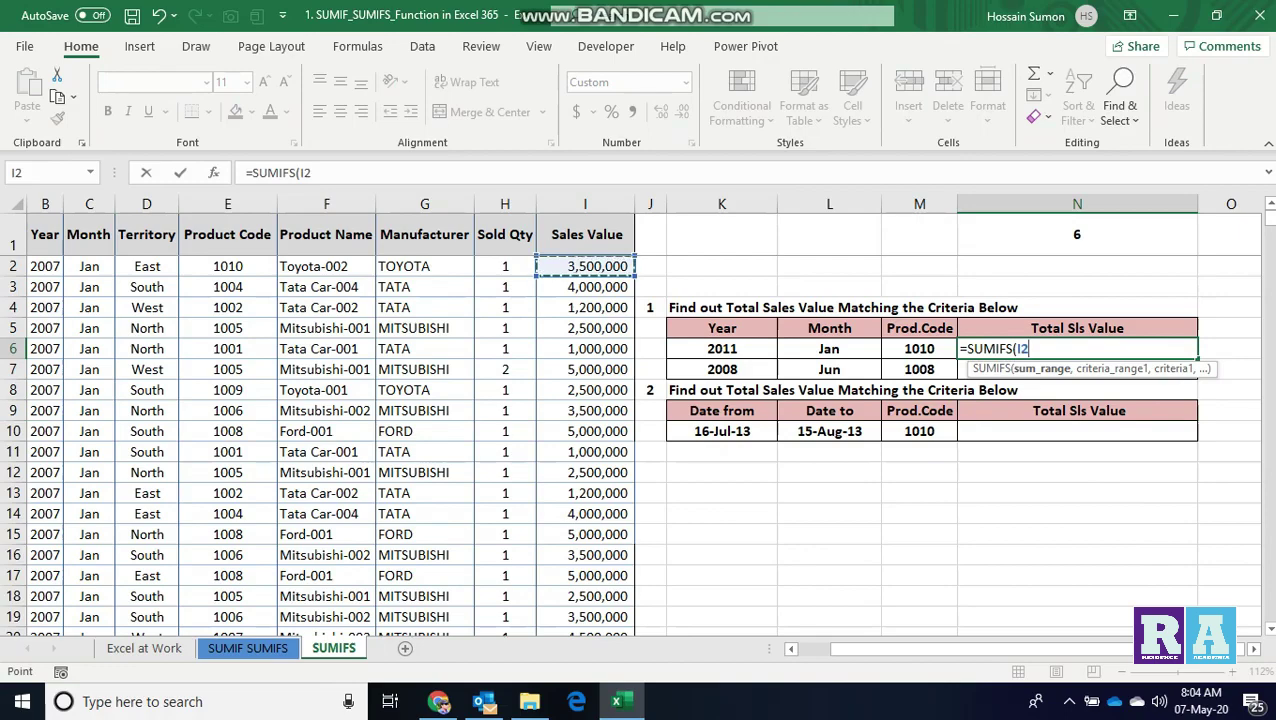
{"action": "key", "text": "ctrl+shift+Down"}
{"action": "type", "text": ":I5139,"}
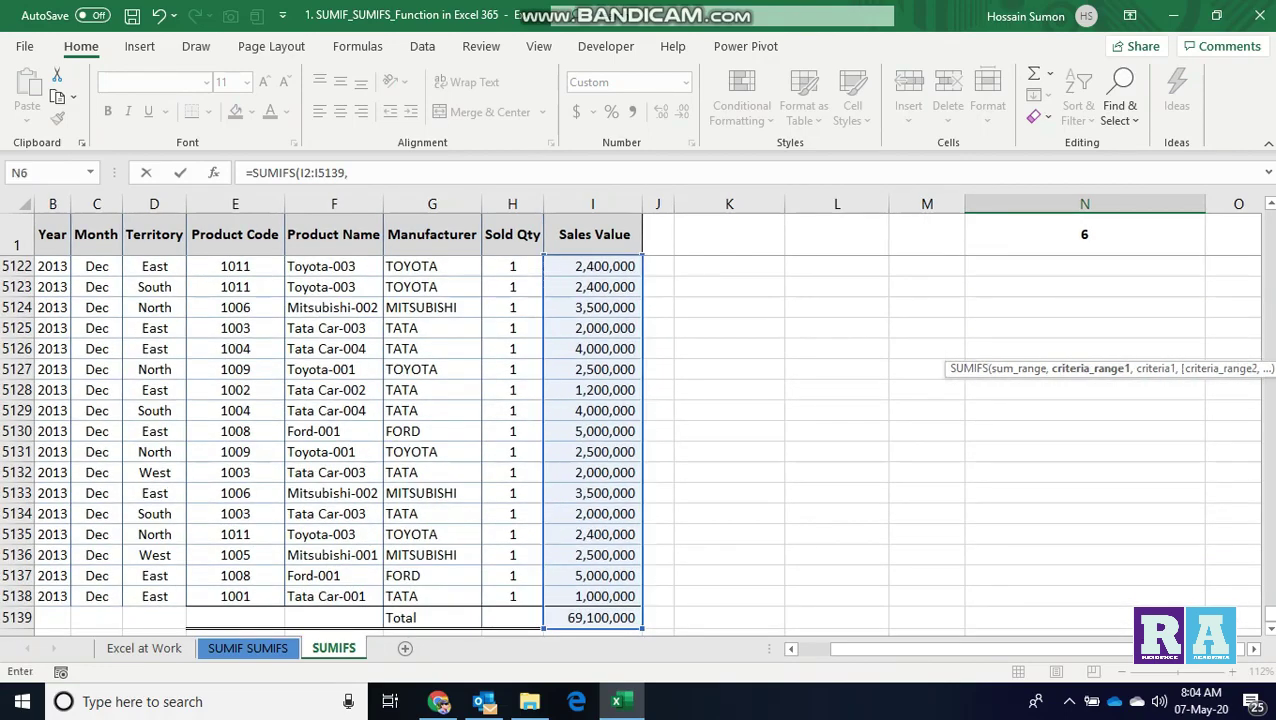
{"action": "key", "text": "ctrl+BackSpace"}
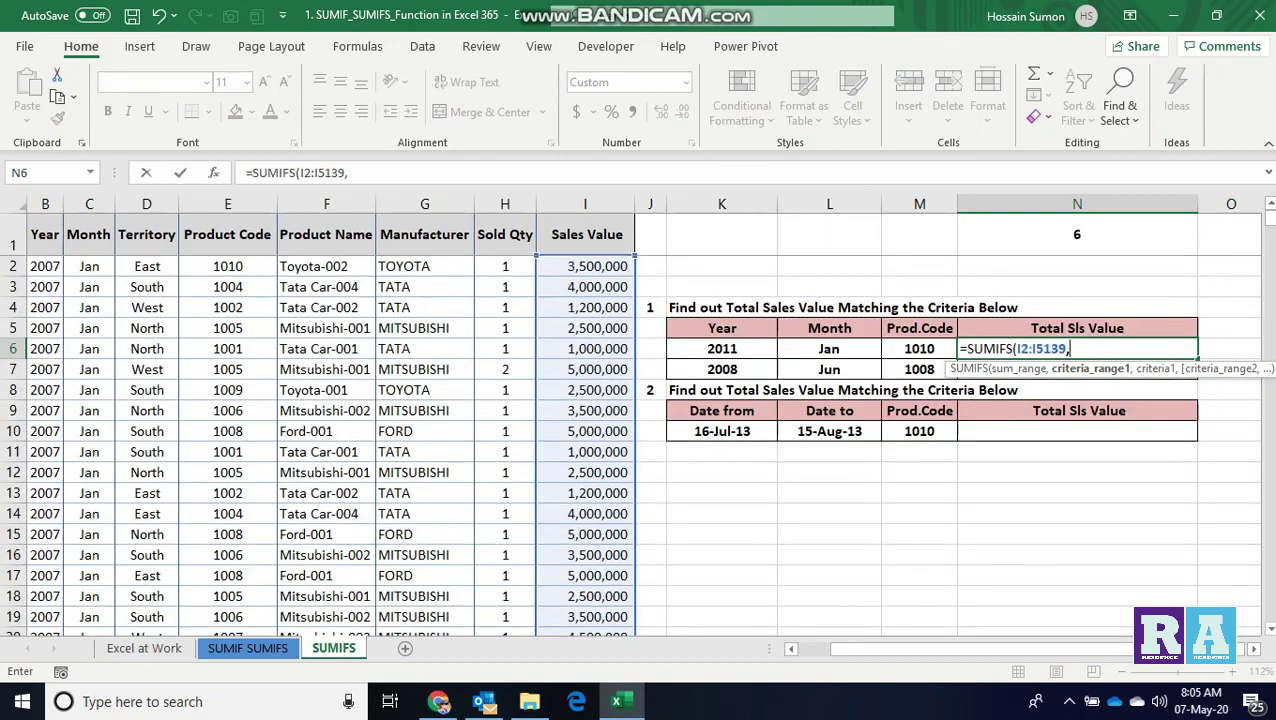
{"action": "left_click", "coordinate": [45, 266]}
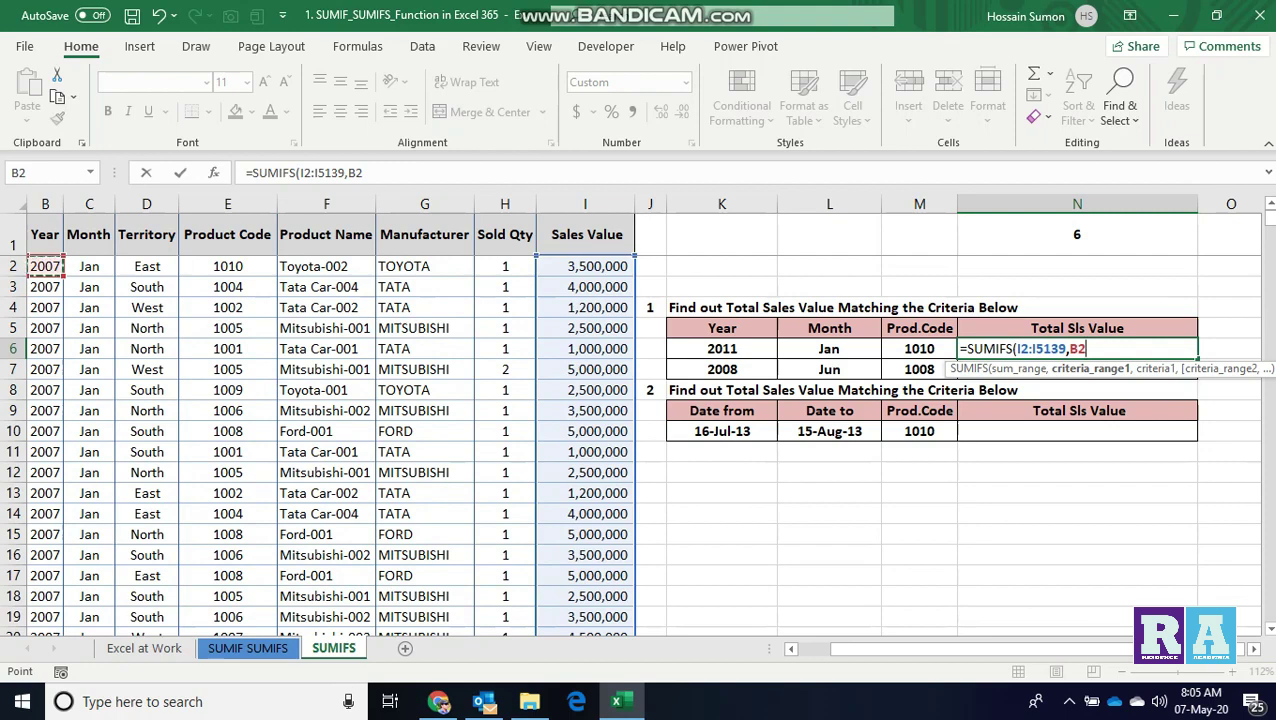
{"action": "key", "text": "BackSpace"}
{"action": "key", "text": "BackSpace"}
{"action": "key", "text": "BackSpace"}
{"action": "key", "text": "BackSpace"}
{"action": "key", "text": "BackSpace"}
{"action": "key", "text": "BackSpace"}
{"action": "key", "text": "BackSpace"}
{"action": "key", "text": "BackSpace"}
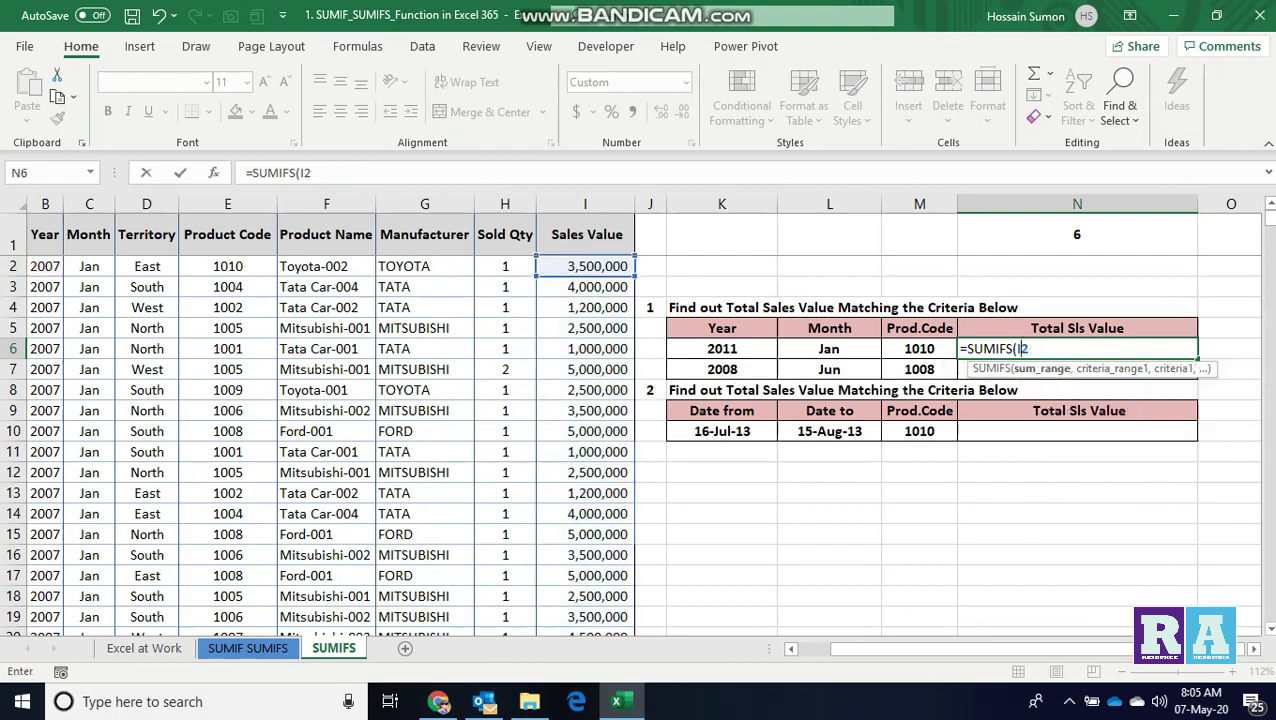
{"action": "key", "text": "BackSpace"}
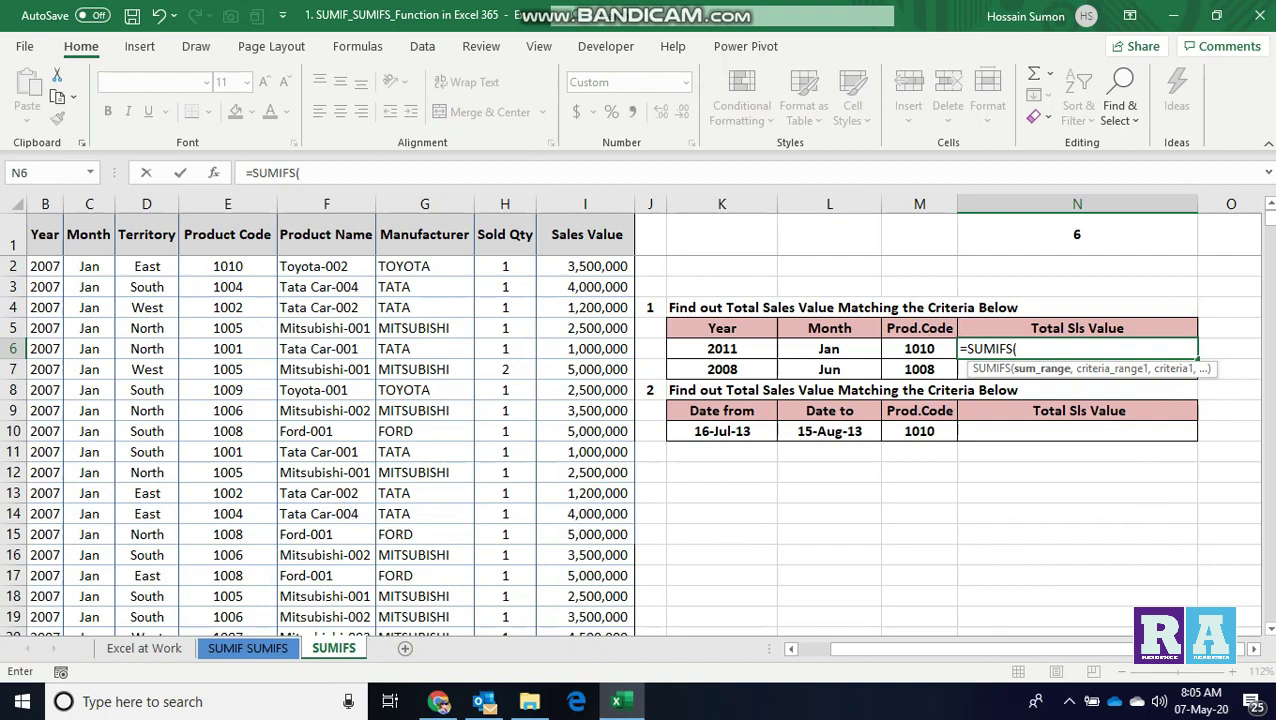
- Complete N6 as =SUMIFS(I:I,B:B,K6,C:C,L6,E:E,M6), giving 38,500,000
{"action": "left_click", "coordinate": [585, 204]}
{"action": "type", "text": ","}
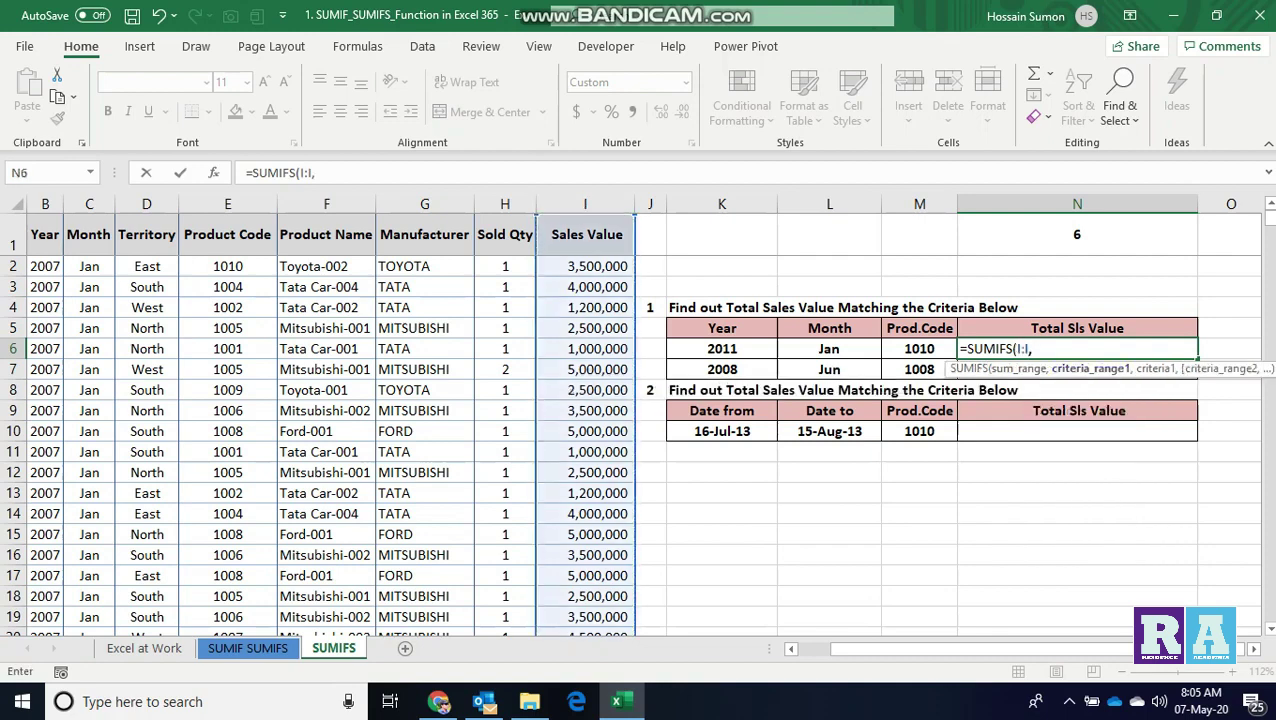
{"action": "left_click", "coordinate": [45, 204]}
{"action": "type", "text": ","}
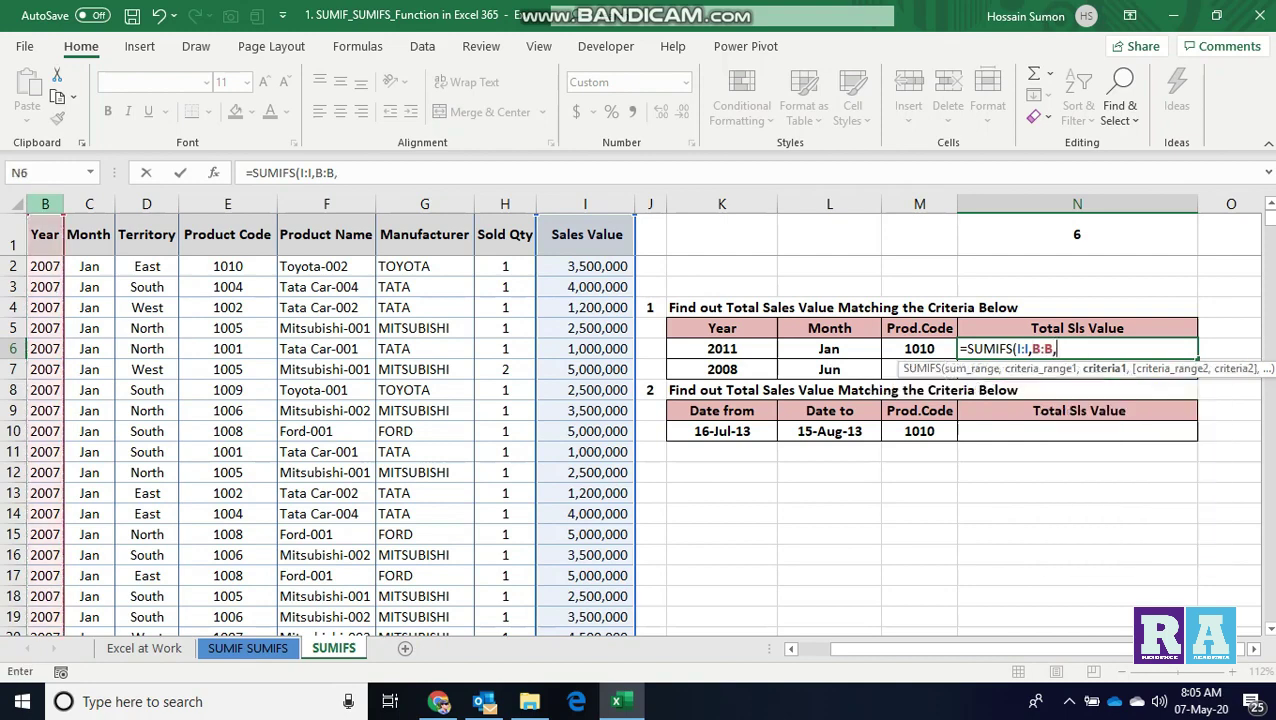
{"action": "left_click", "coordinate": [721, 348]}
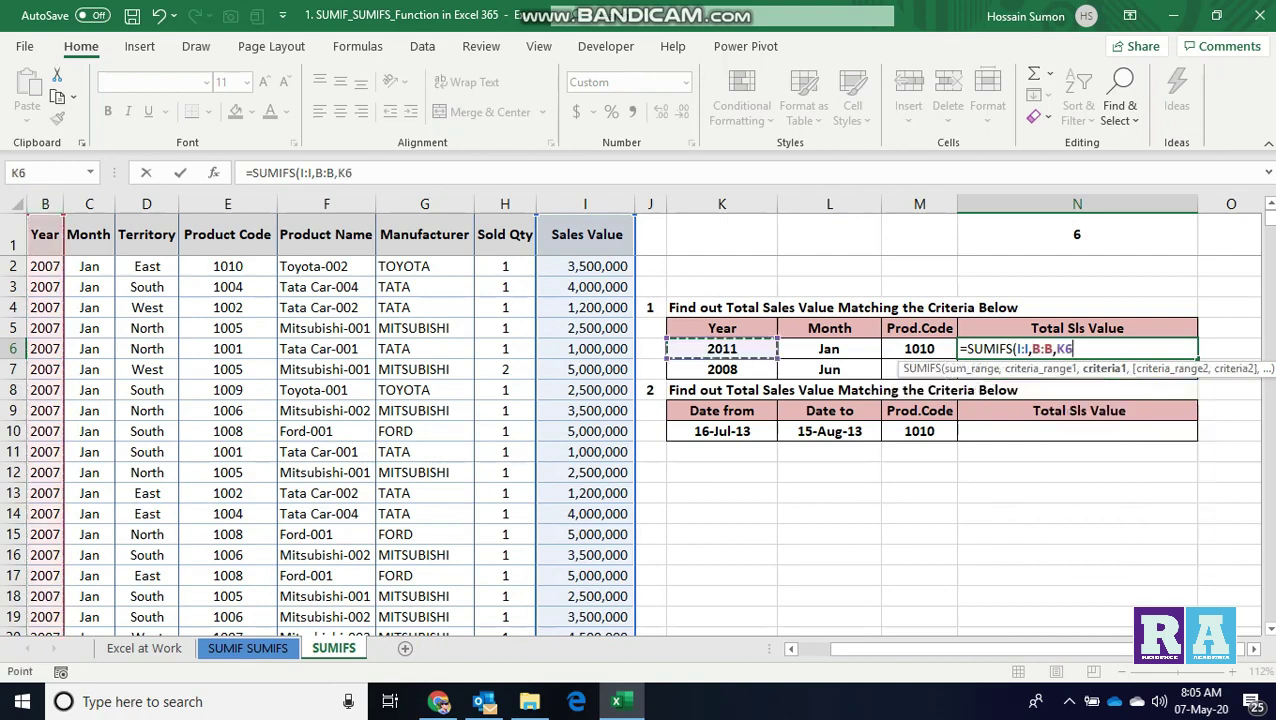
{"action": "type", "text": ",C:C"}
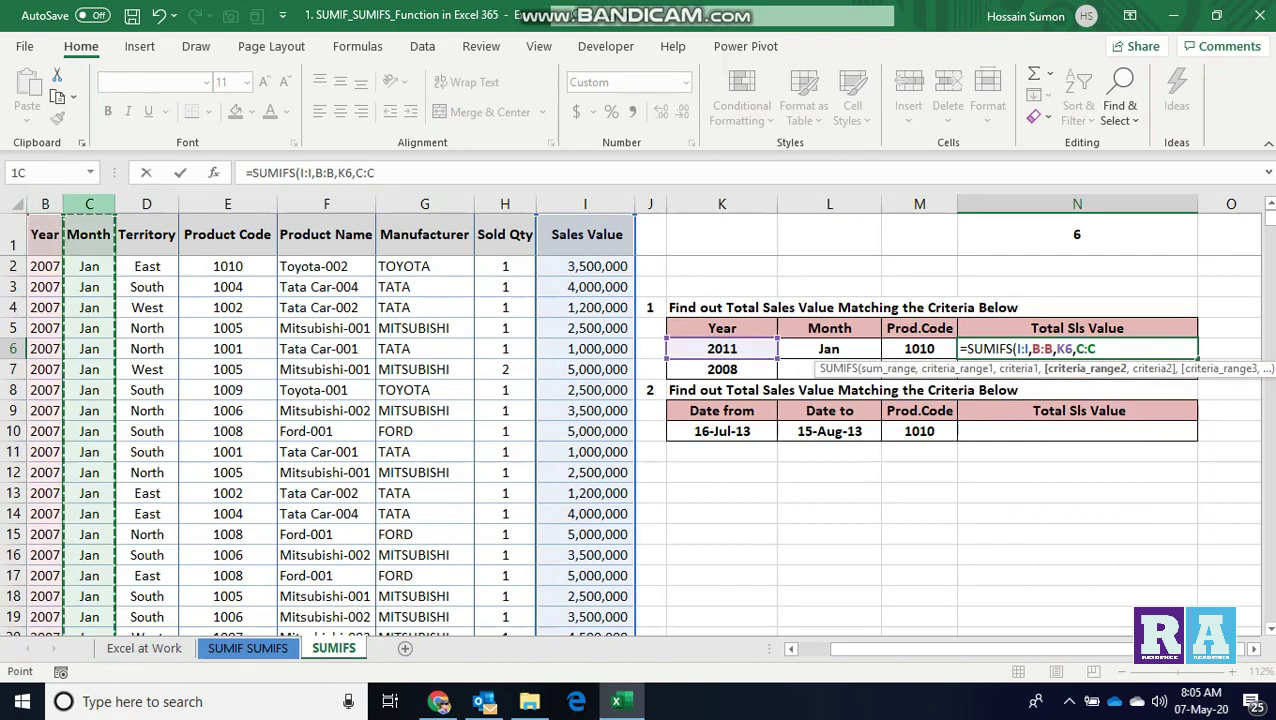
{"action": "type", "text": ","}
{"action": "left_click", "coordinate": [829, 348]}
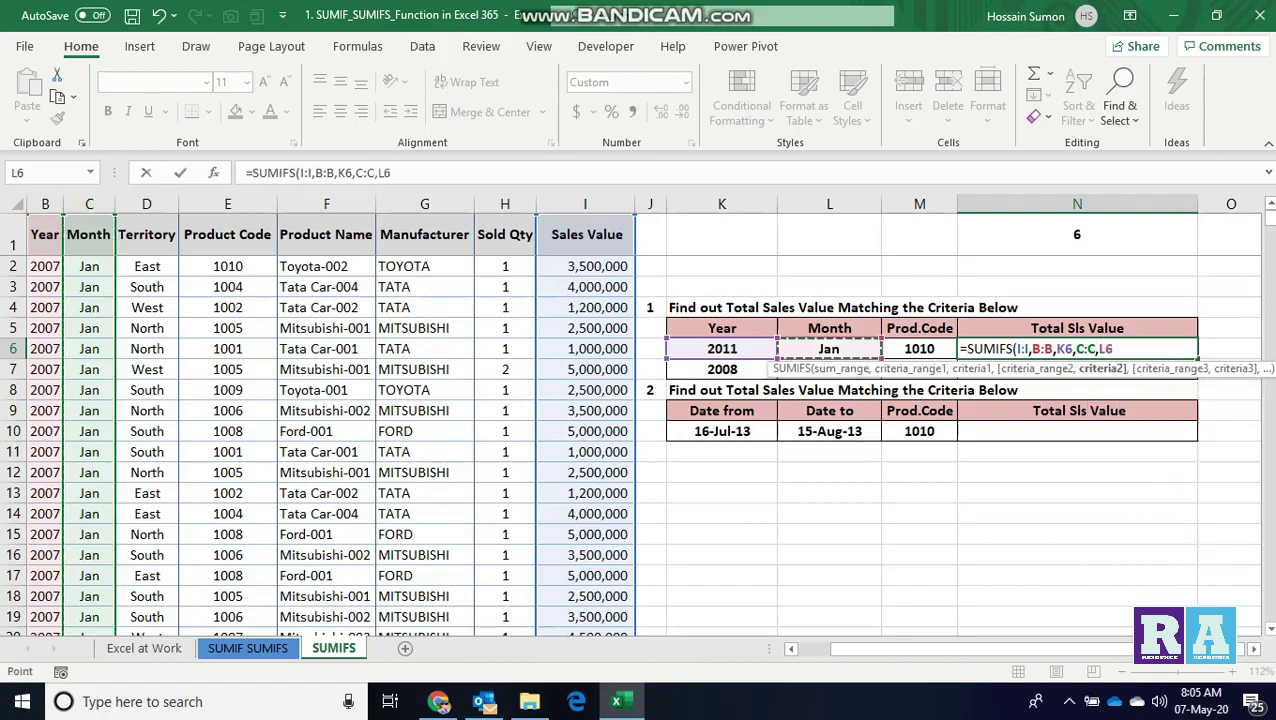
{"action": "type", "text": ","}
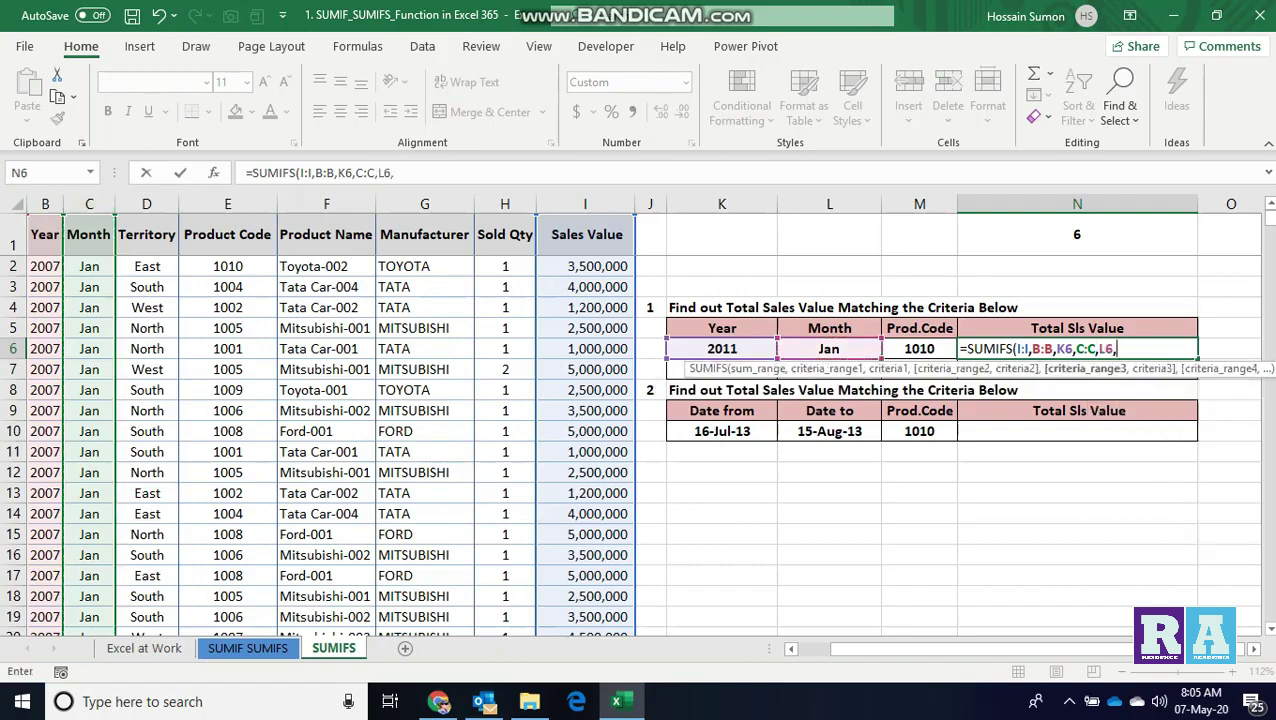
{"action": "type", "text": "E:E,"}
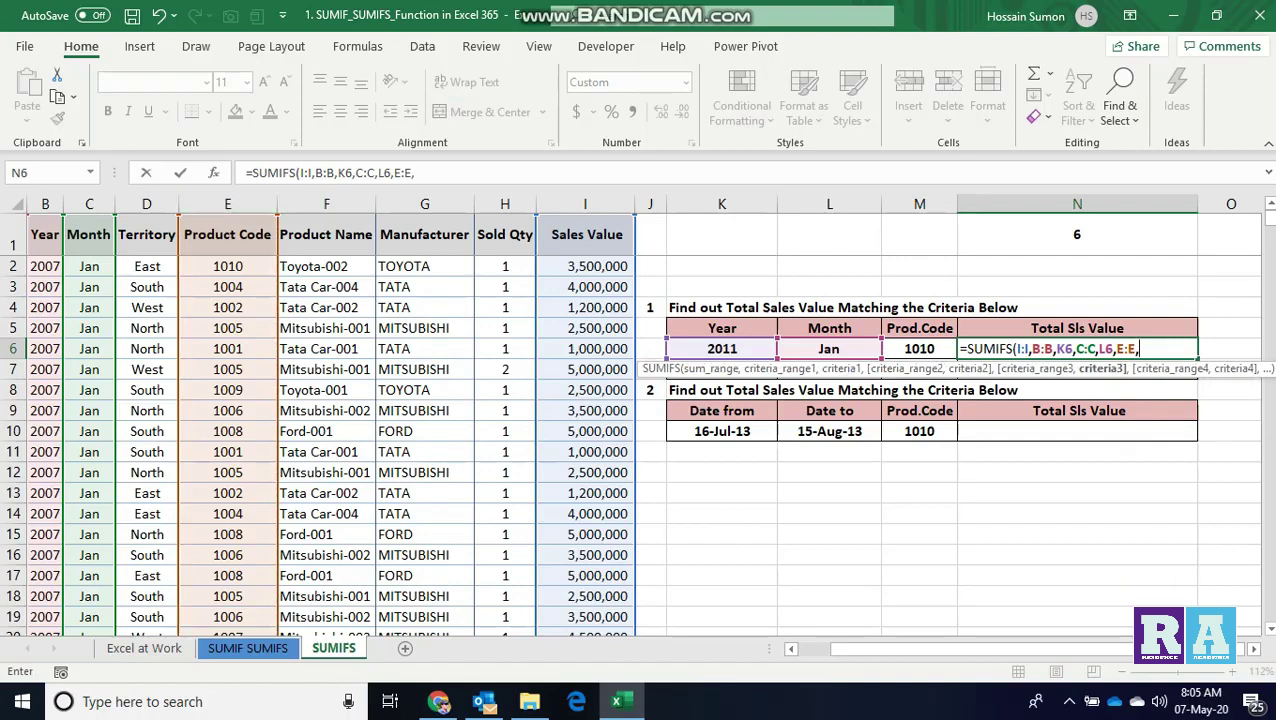
{"action": "left_click", "coordinate": [919, 348]}
{"action": "key", "text": "Return"}
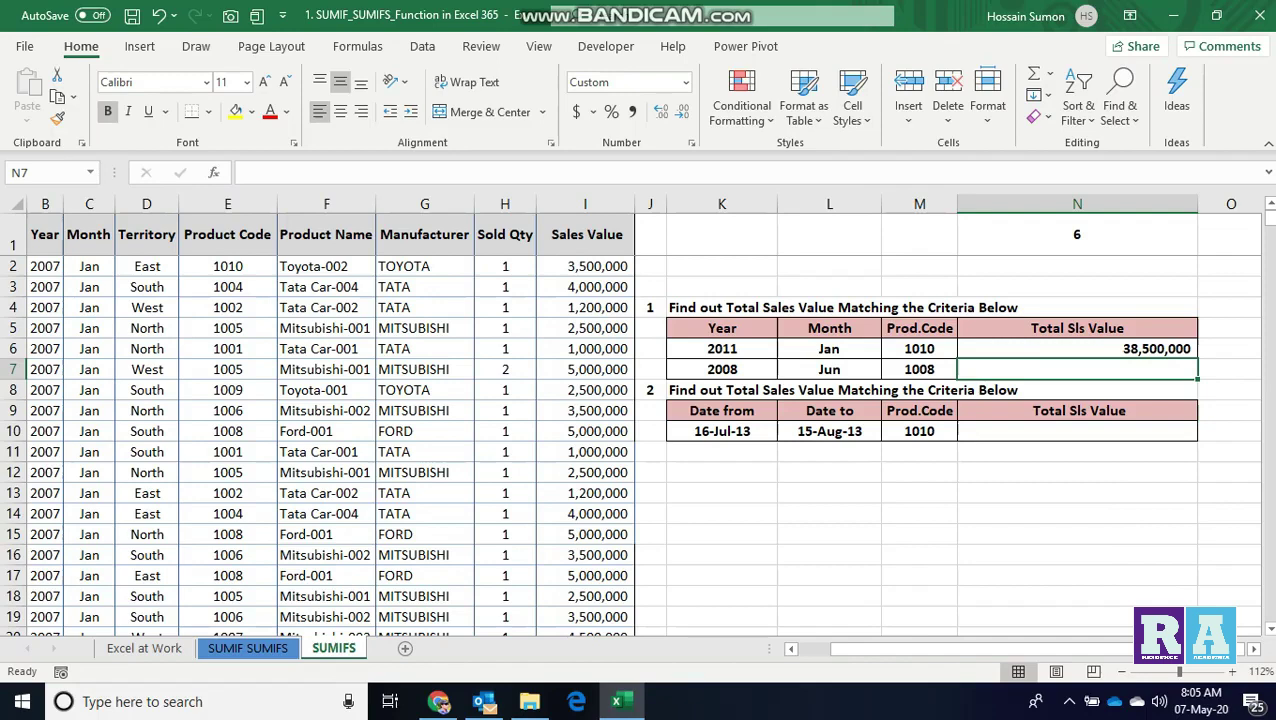
- Begin =SUMIFS(A:A in N10, removing a trial ">=16-07-2013" criterion
{"action": "left_click", "coordinate": [1077, 431]}
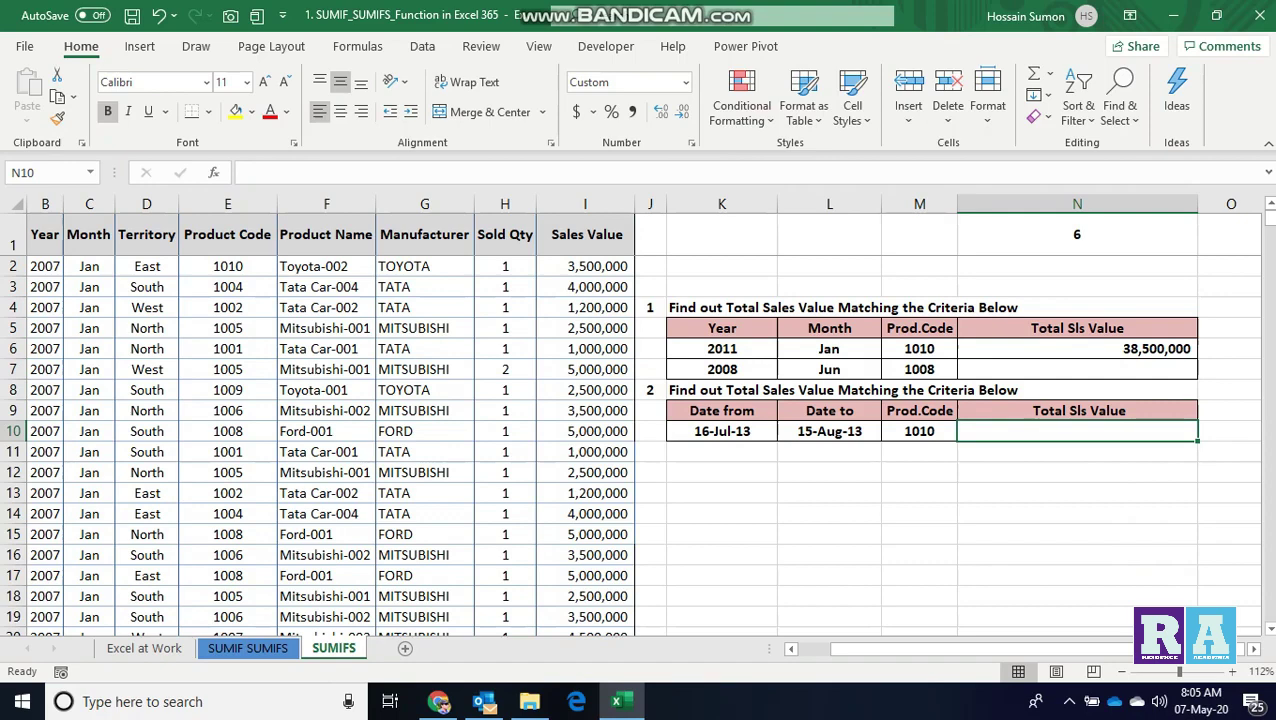
{"action": "type", "text": "=sumi"}
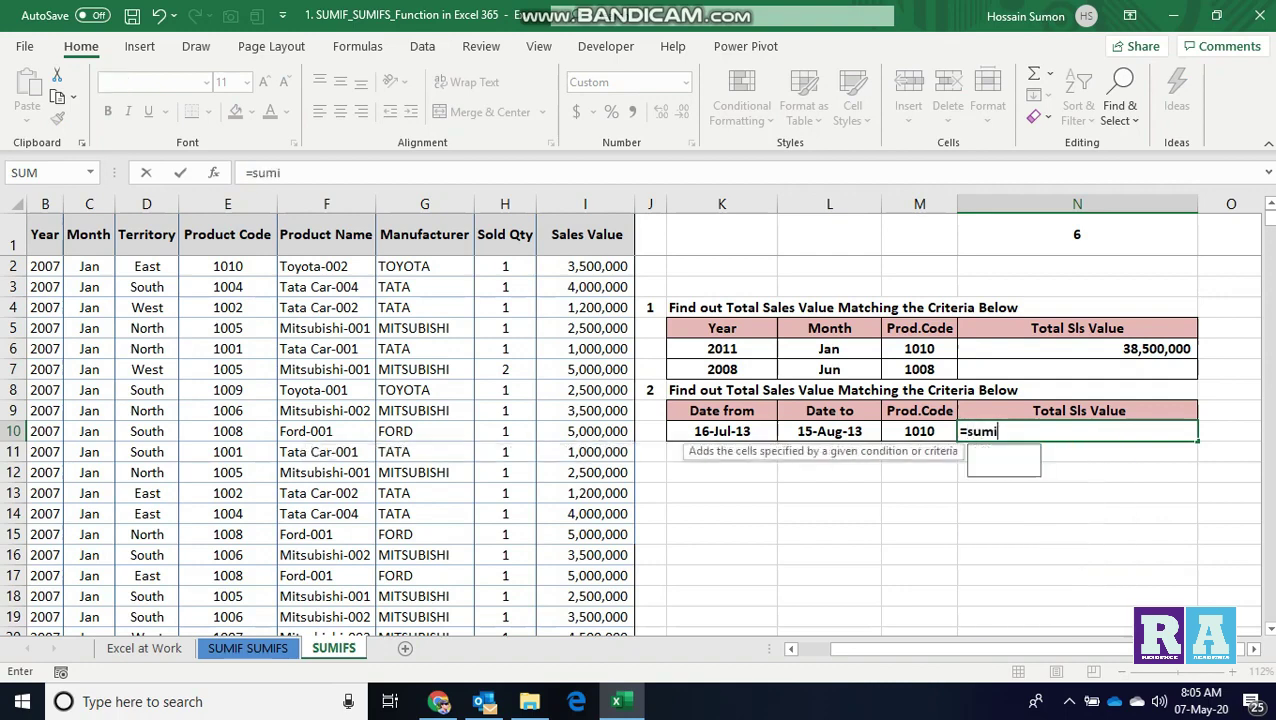
{"action": "type", "text": "f"}
{"action": "key", "text": "Down"}
{"action": "key", "text": "Tab"}
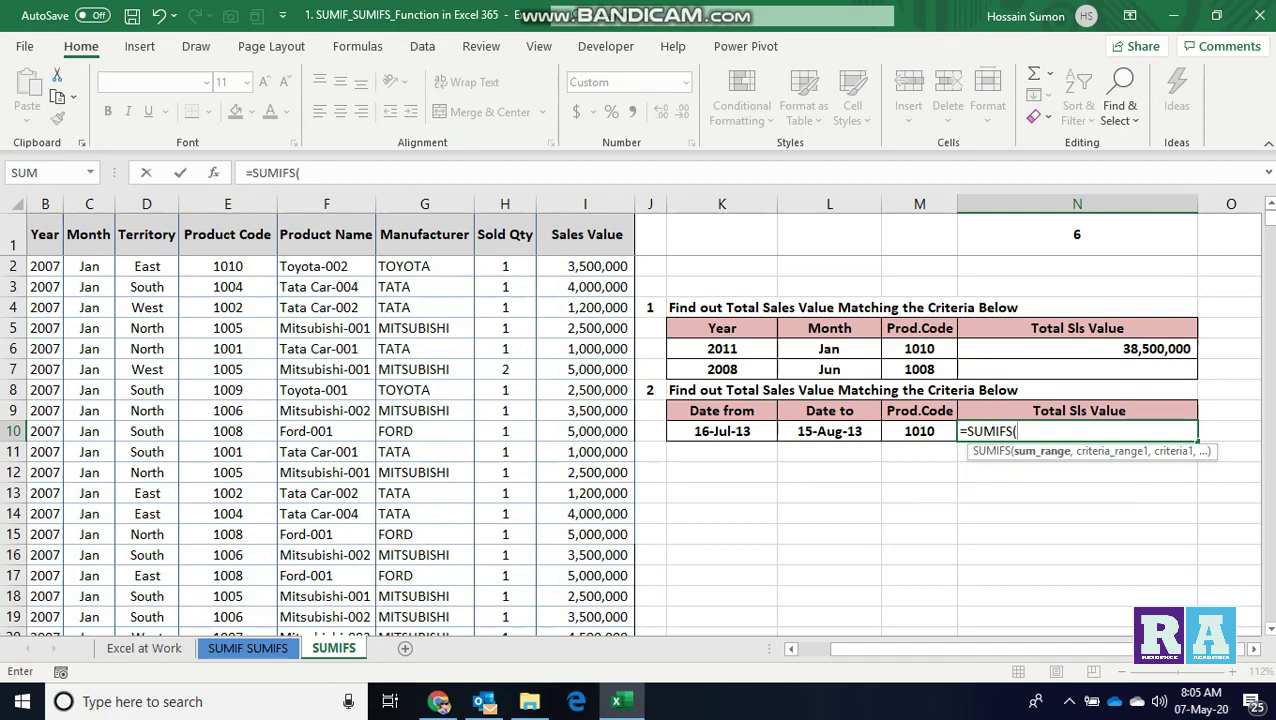
{"action": "scroll", "coordinate": [640, 420], "scroll_direction": "left", "scroll_amount": 2}
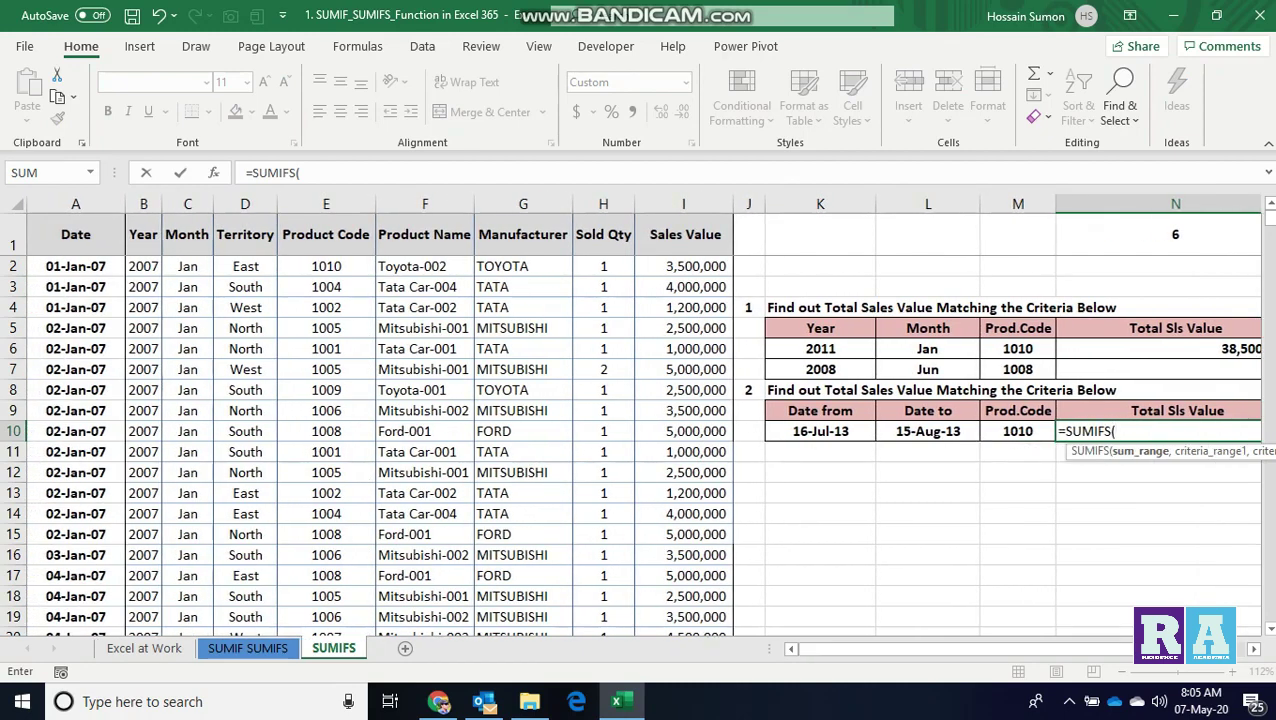
{"action": "left_click", "coordinate": [75, 204]}
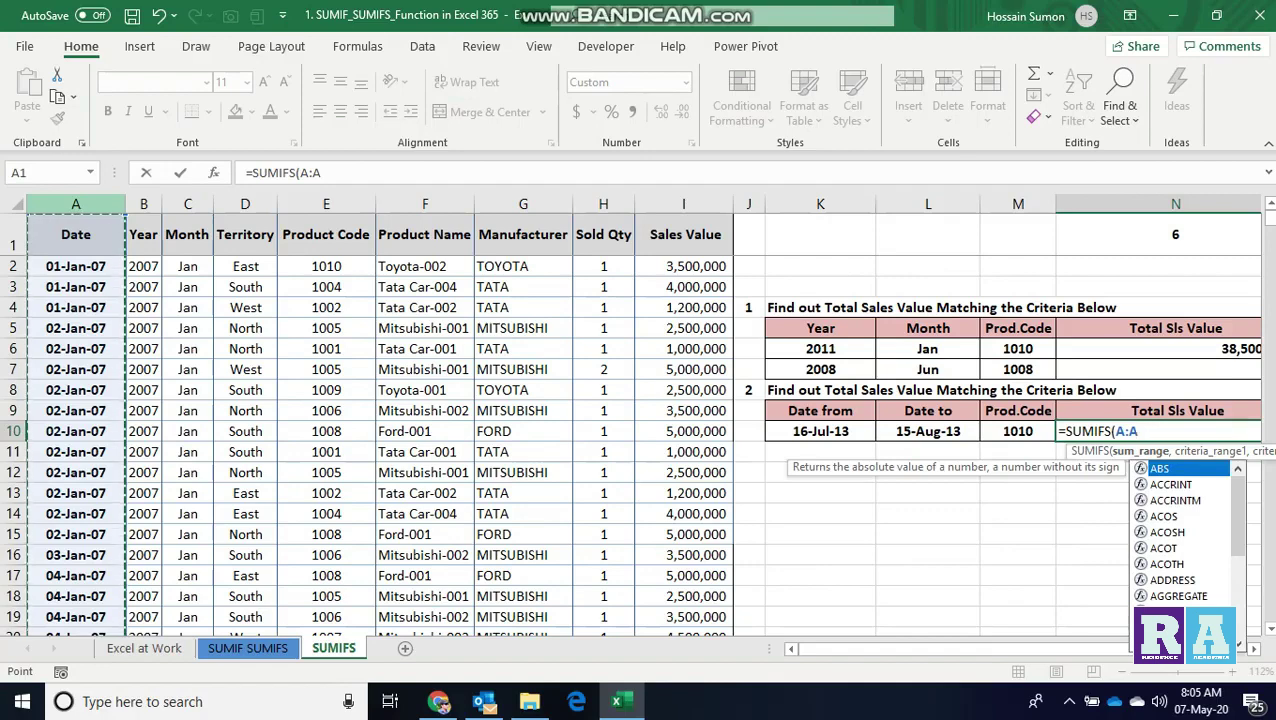
{"action": "type", "text": ","}
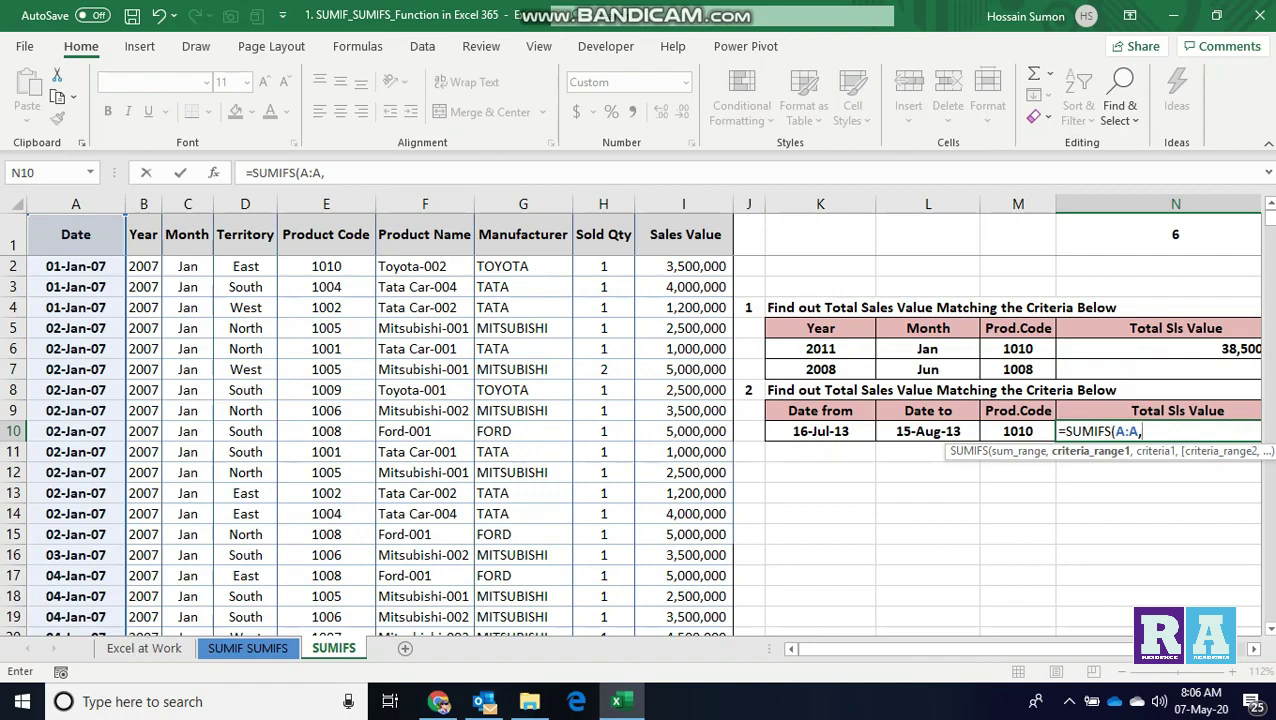
{"action": "type", "text": "\">"}
{"action": "type", "text": "=16"}
{"action": "type", "text": "-07"}
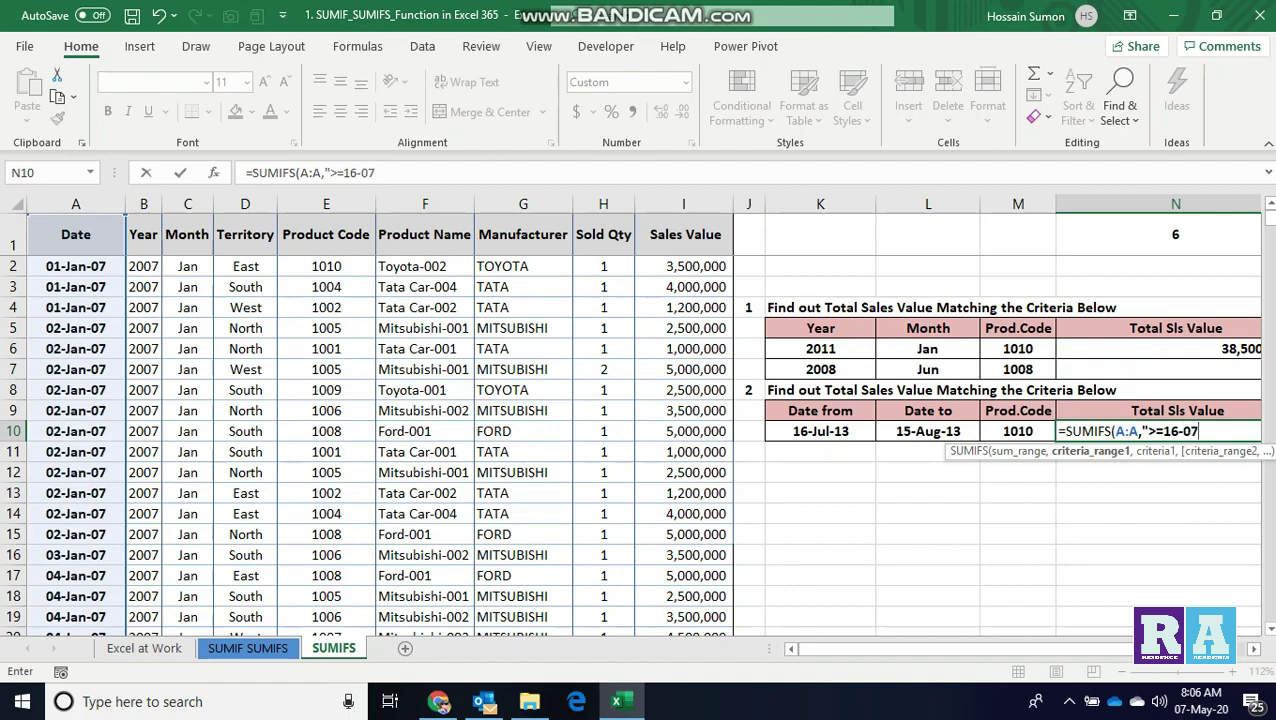
{"action": "type", "text": "-201"}
{"action": "type", "text": "3"}
{"action": "left_click", "coordinate": [1253, 649]}
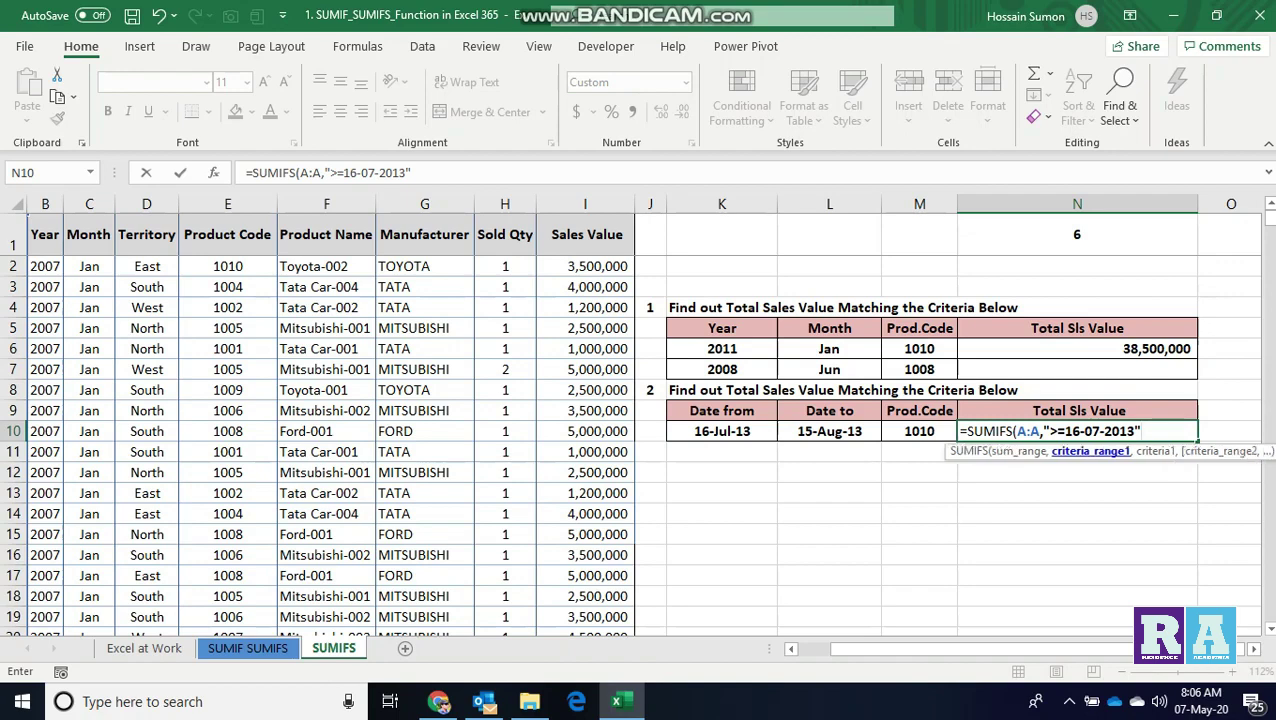
{"action": "key", "text": "BackSpace"}
{"action": "key", "text": "BackSpace"}
{"action": "key", "text": "BackSpace"}
{"action": "key", "text": "BackSpace"}
{"action": "key", "text": "BackSpace"}
{"action": "key", "text": "BackSpace"}
{"action": "key", "text": "BackSpace"}
{"action": "key", "text": "BackSpace"}
{"action": "key", "text": "BackSpace"}
{"action": "key", "text": "BackSpace"}
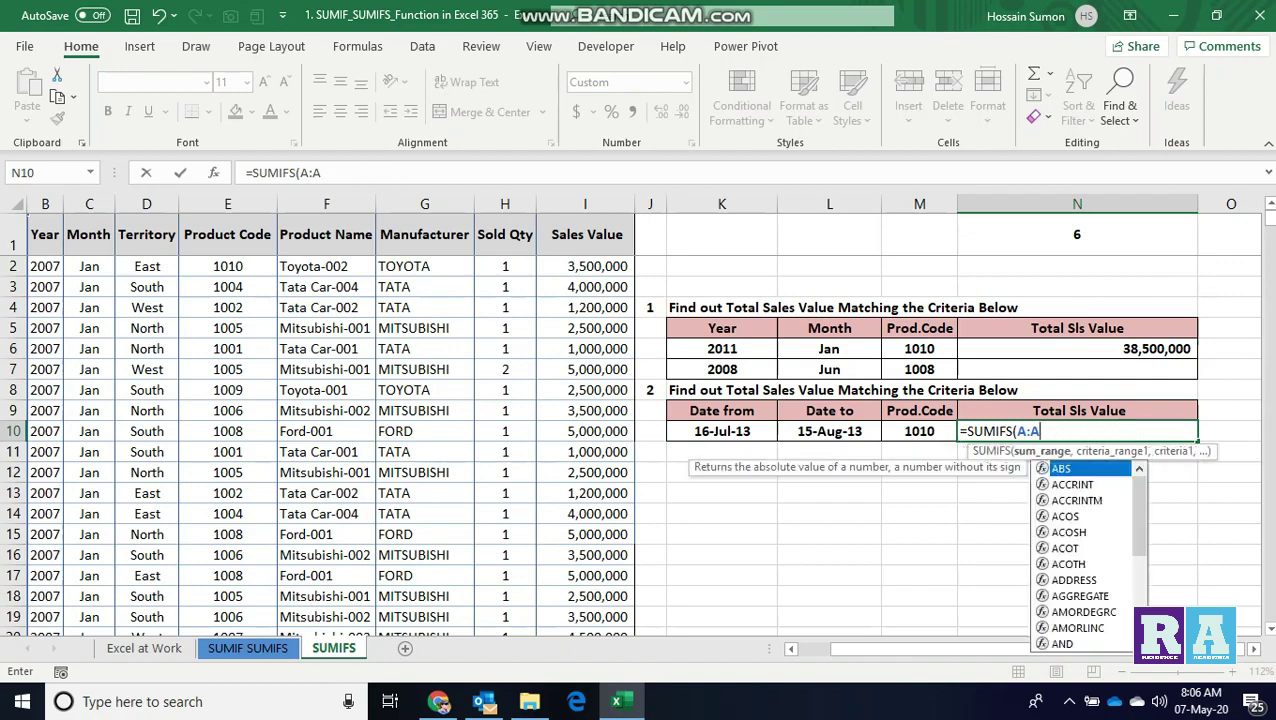
{"action": "key", "text": "BackSpace"}
{"action": "key", "text": "BackSpace"}
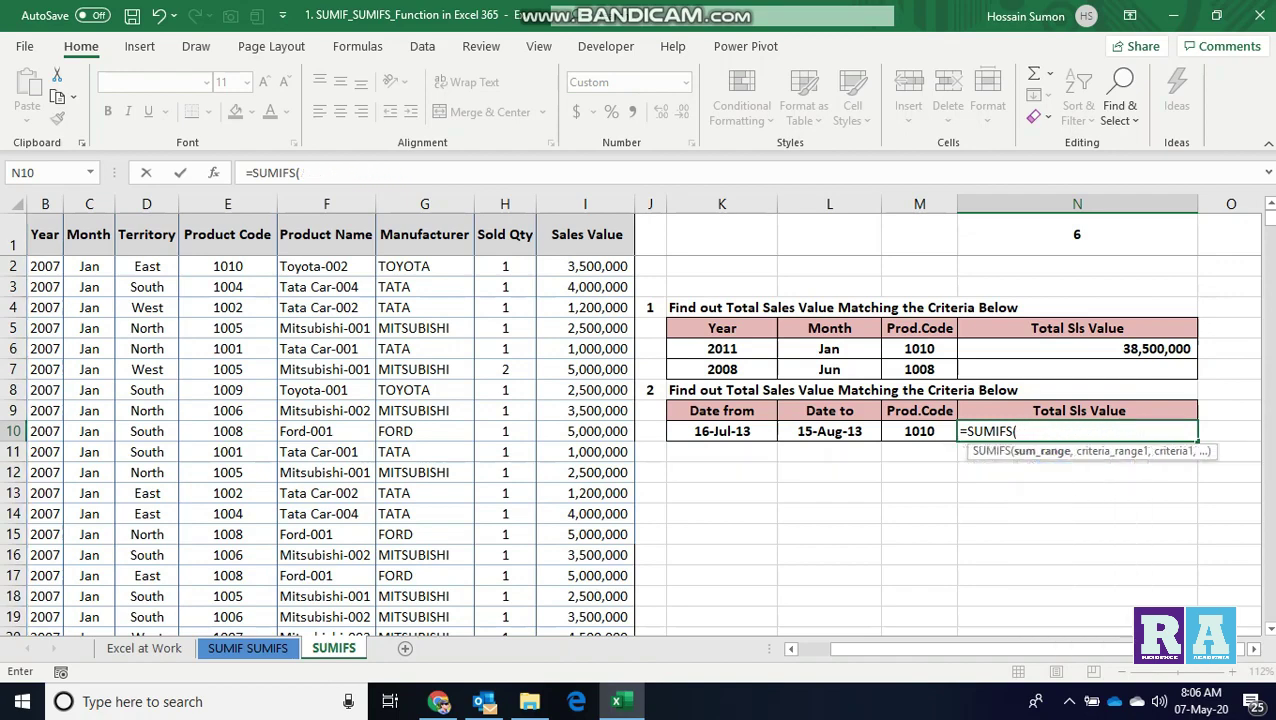
- Add sum range I:I and the Date column A:A with ">=16-07-2013" to the N10 formula
{"action": "type", "text": "I:I,"}
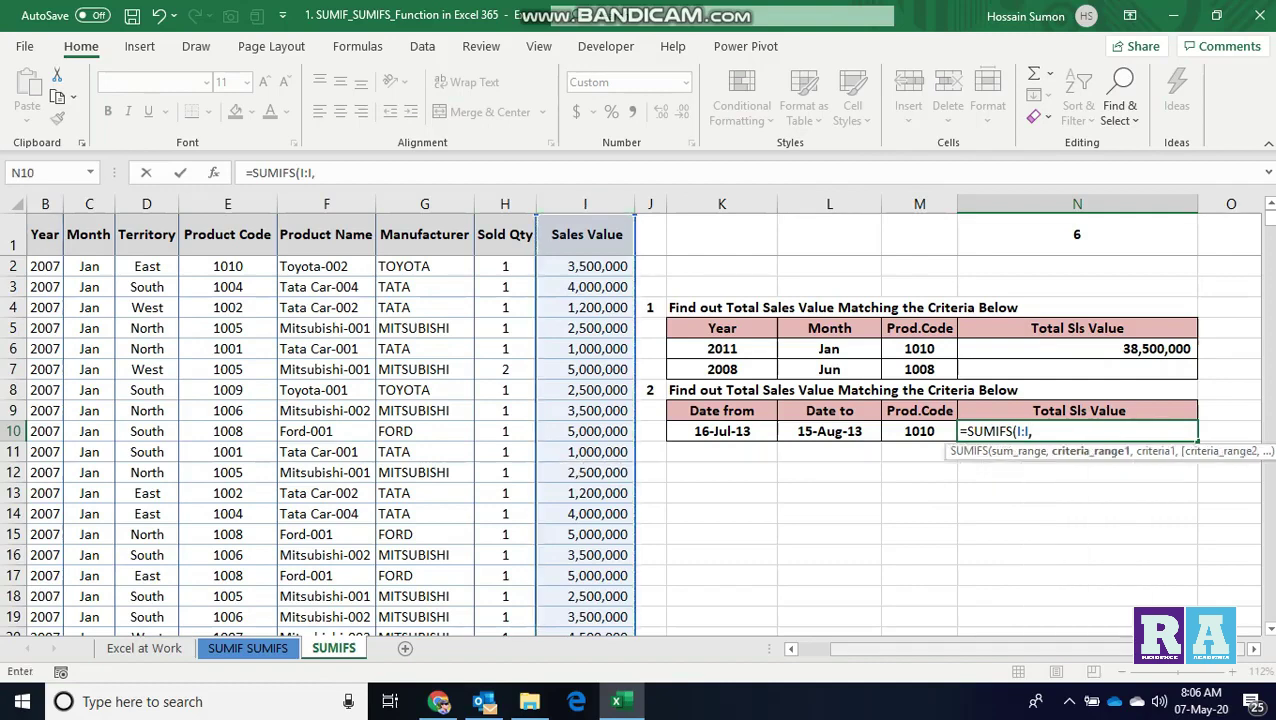
{"action": "scroll", "coordinate": [634, 414], "scroll_direction": "left", "scroll_amount": 1}
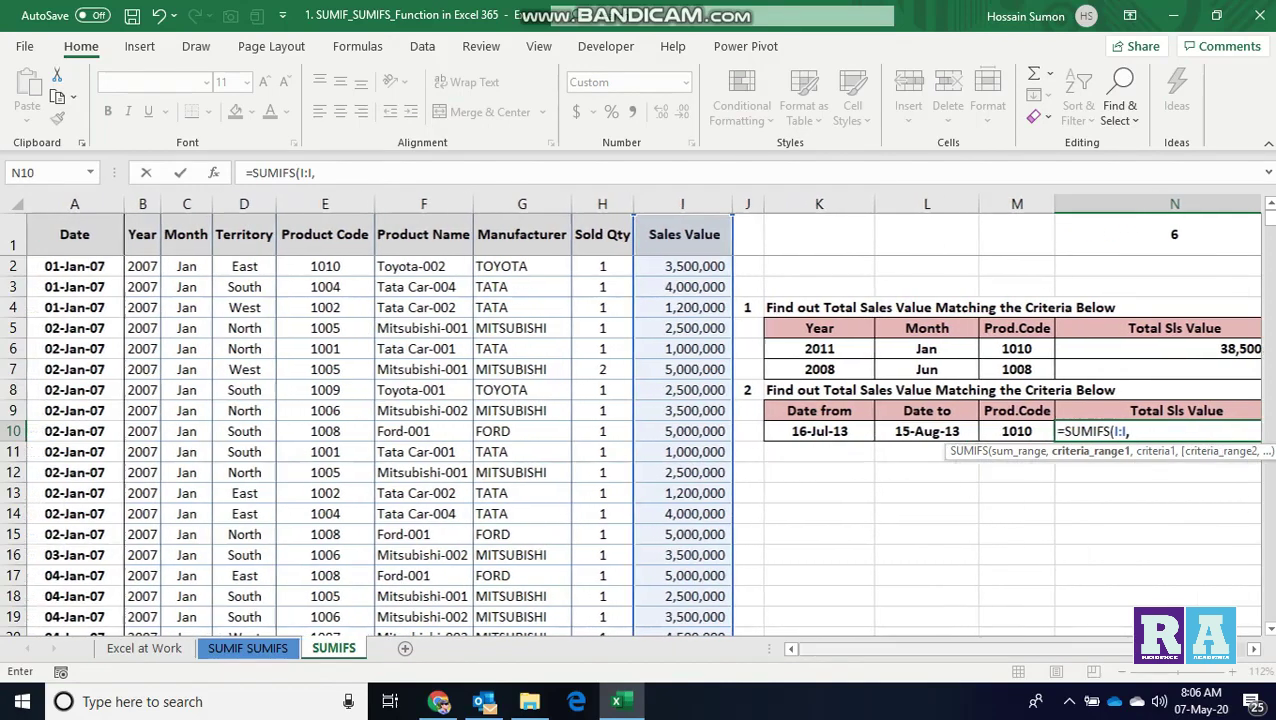
{"action": "left_click", "coordinate": [75, 204]}
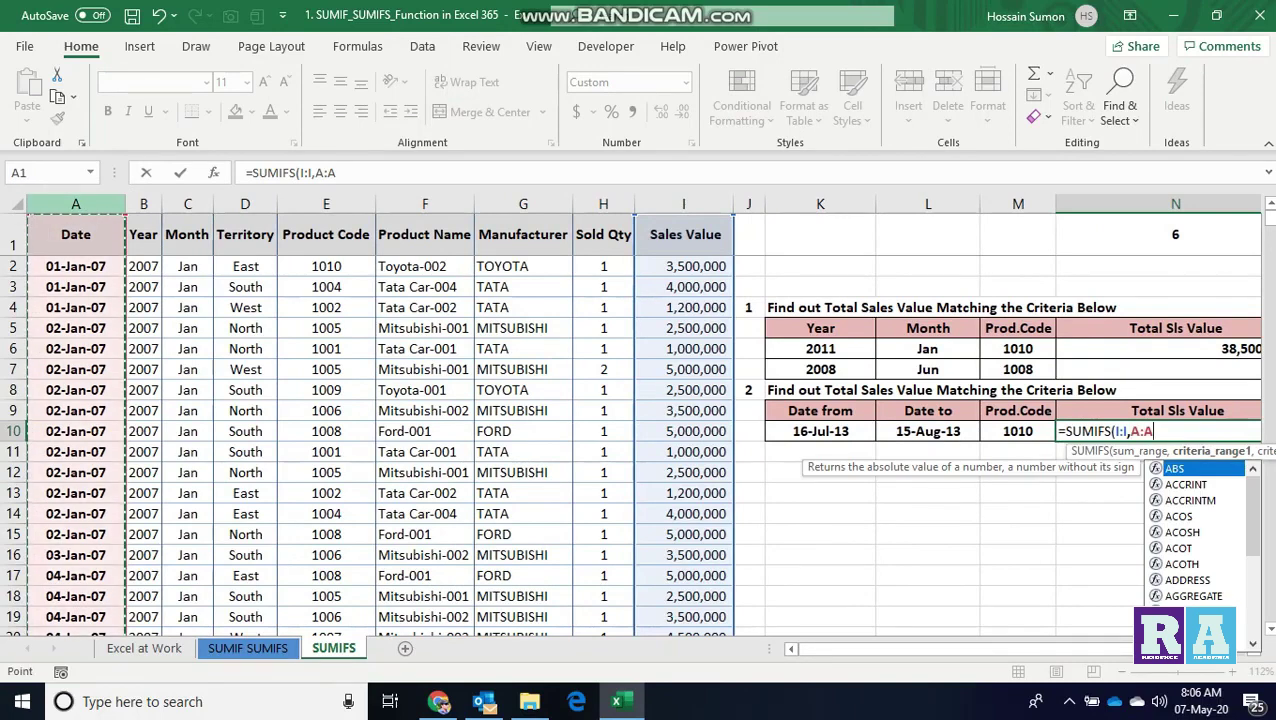
{"action": "type", "text": ","}
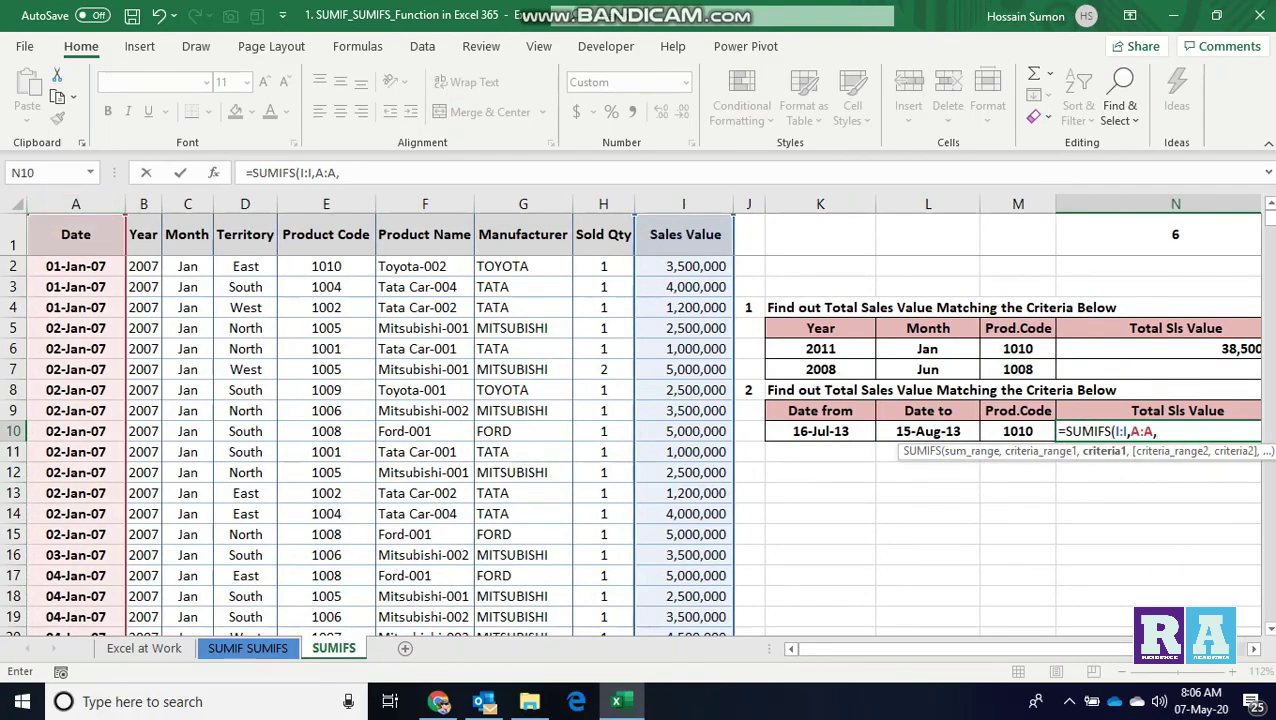
{"action": "type", "text": "\""}
{"action": "type", "text": ">="}
{"action": "type", "text": "16"}
{"action": "type", "text": "-07-20"}
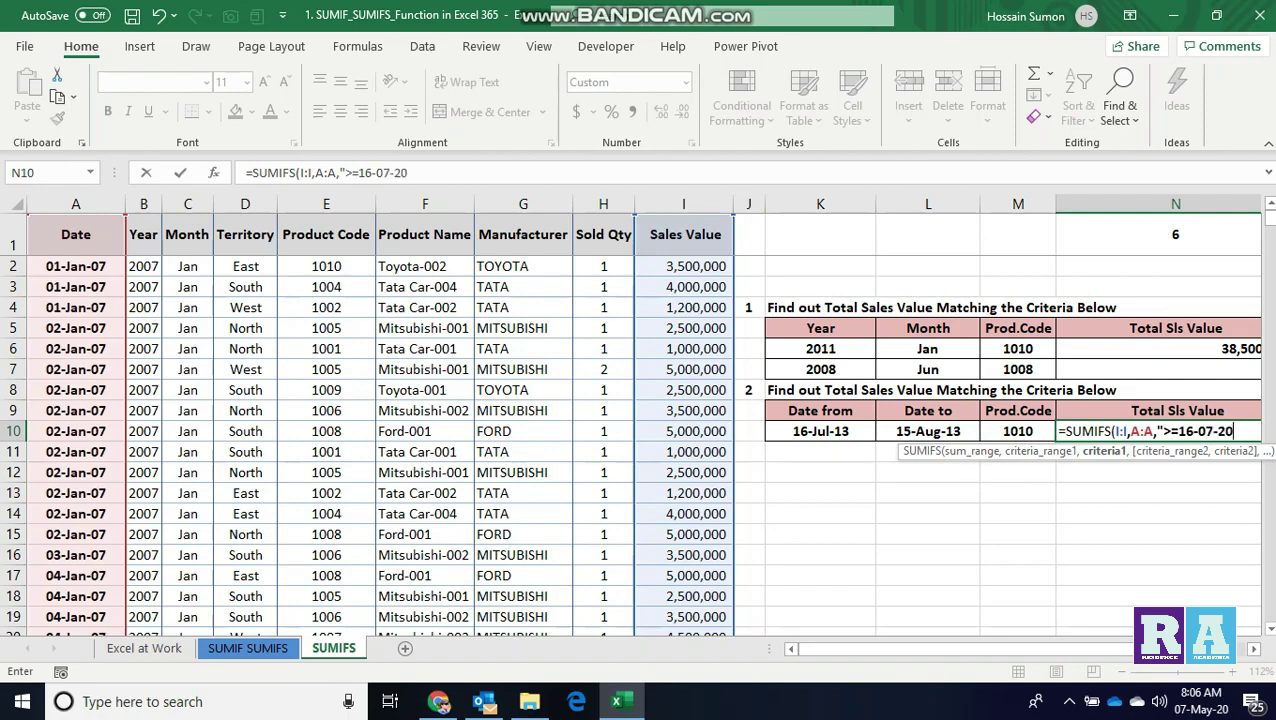
{"action": "type", "text": "13"}
{"action": "type", "text": "\","}
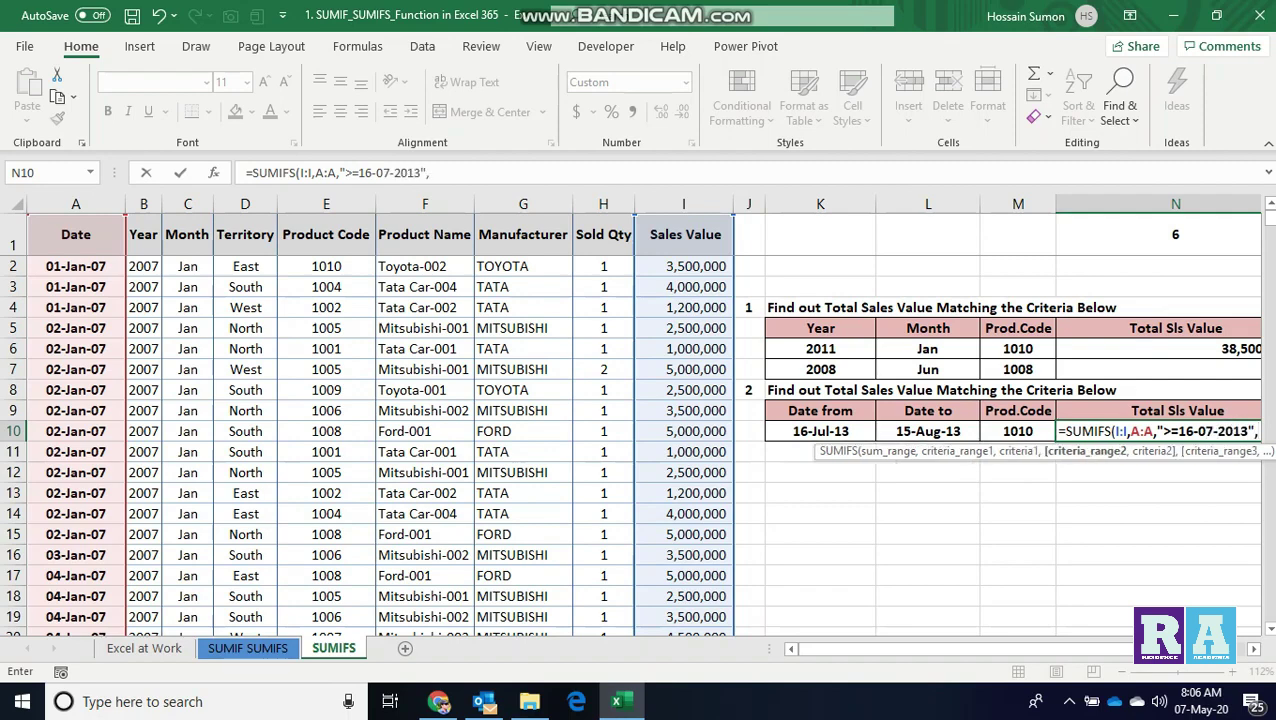
{"action": "scroll", "coordinate": [640, 420], "scroll_direction": "right", "scroll_amount": 1}
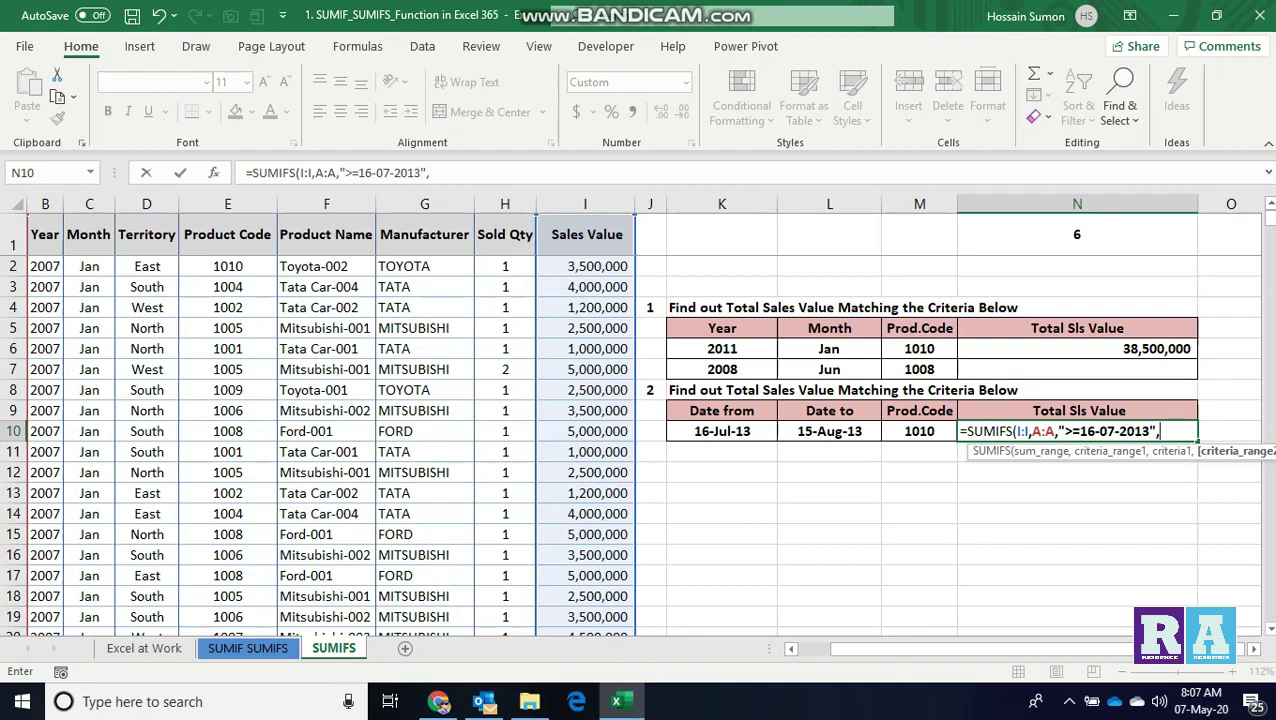
{"action": "scroll", "coordinate": [640, 420], "scroll_direction": "left", "scroll_amount": 1}
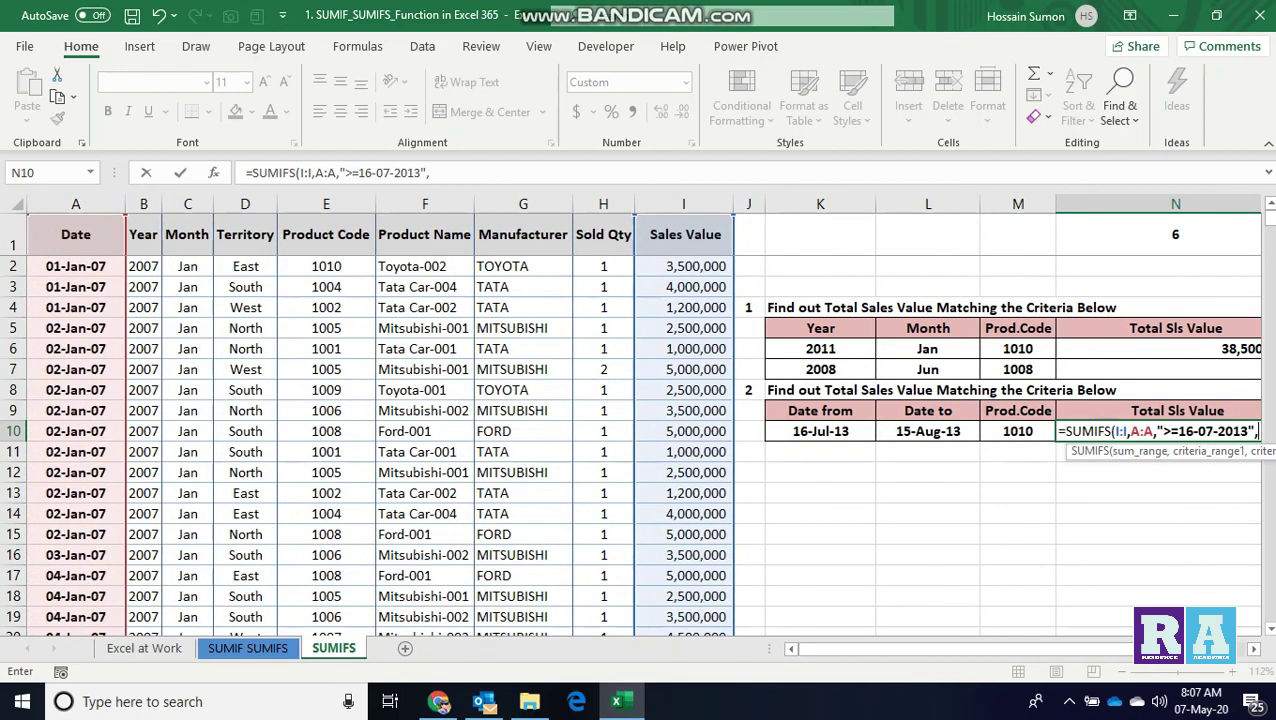
- Add A:A with "<=15-08-2013" and E:E with M10, so N10 shows 10,500,000
{"action": "left_click", "coordinate": [75, 204]}
{"action": "type", "text": ","}
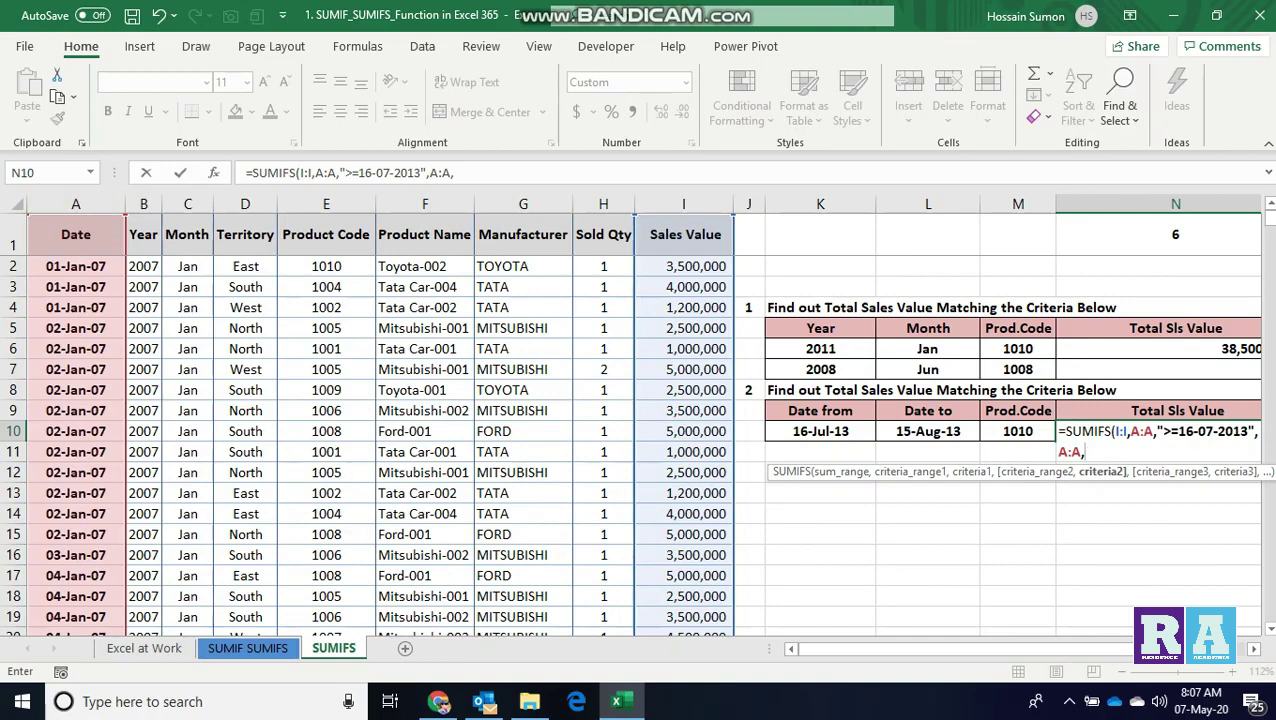
{"action": "type", "text": "<="}
{"action": "type", "text": " 15-0"}
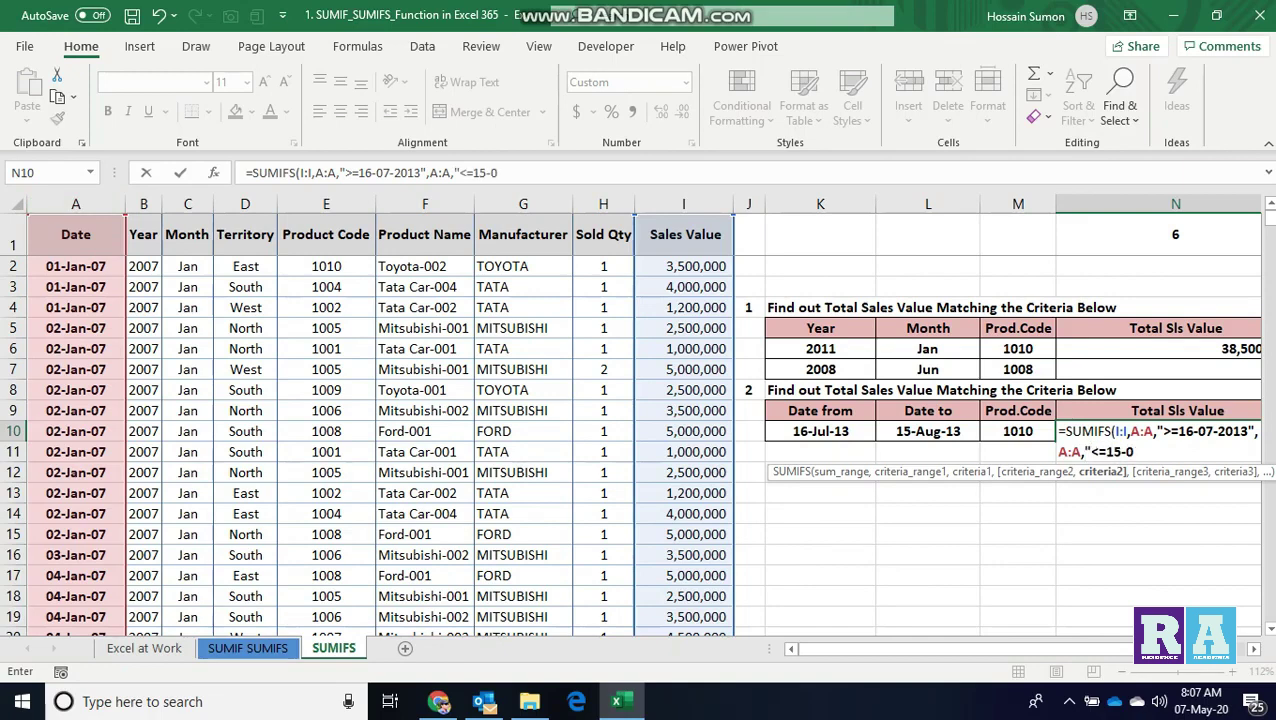
{"action": "type", "text": "8"}
{"action": "type", "text": "-201"}
{"action": "type", "text": "2"}
{"action": "key", "text": "BackSpace"}
{"action": "type", "text": "3"}
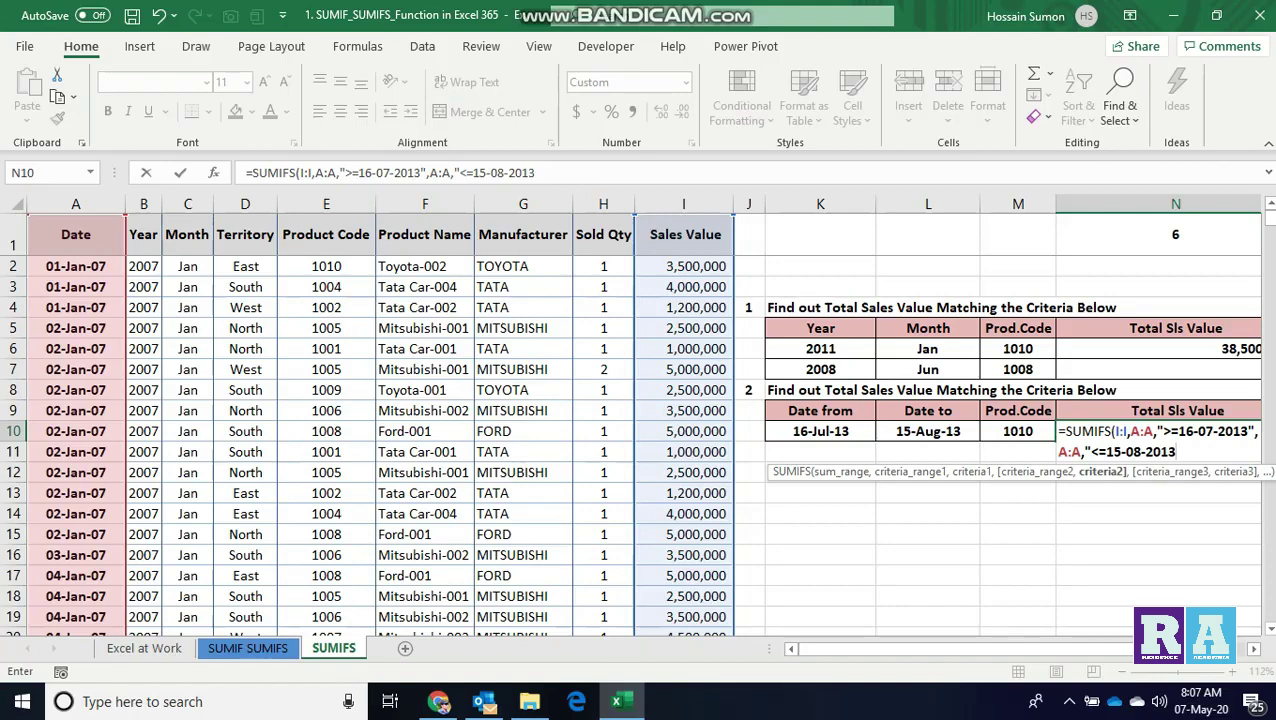
{"action": "type", "text": "\""}
{"action": "type", "text": ","}
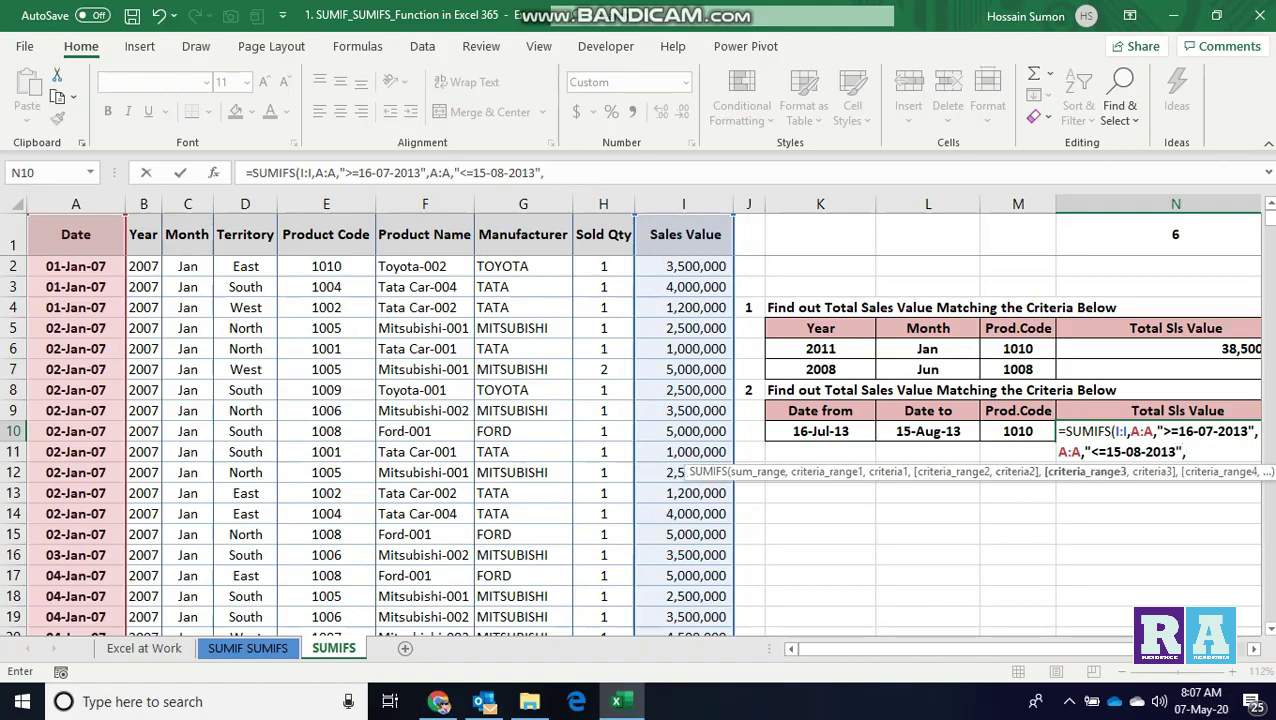
{"action": "left_click", "coordinate": [326, 204]}
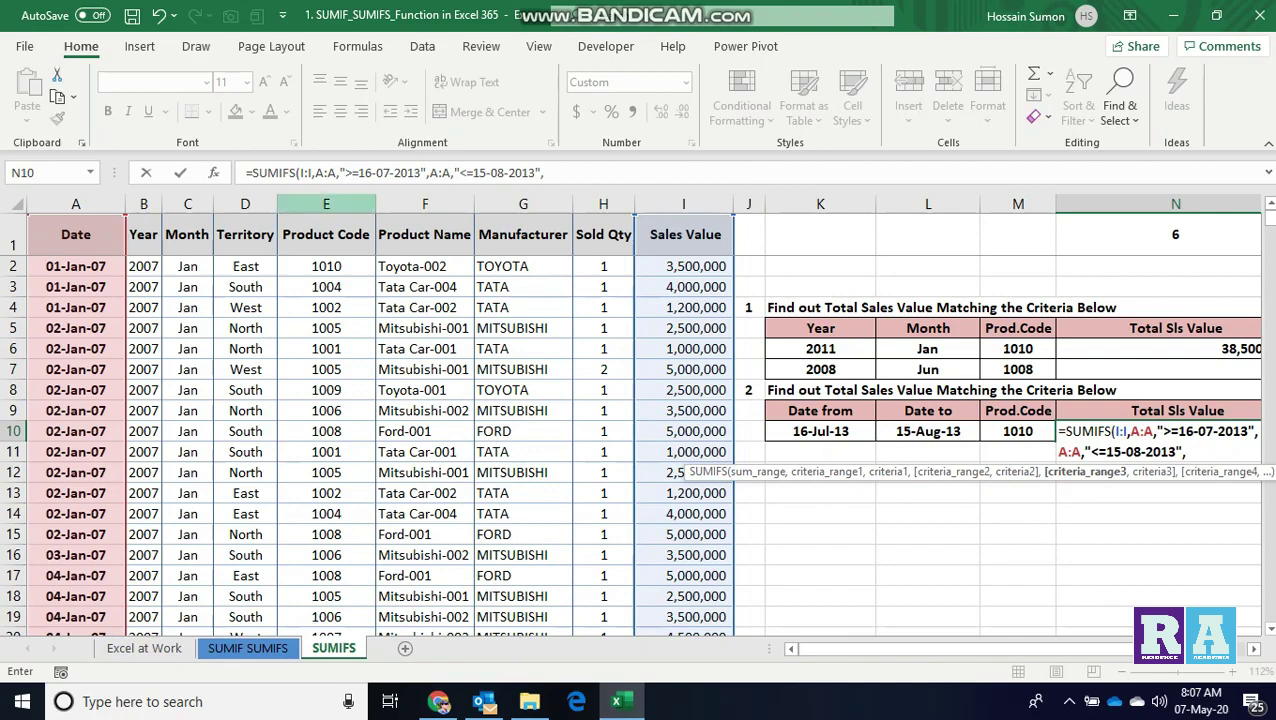
{"action": "type", "text": "E:E,"}
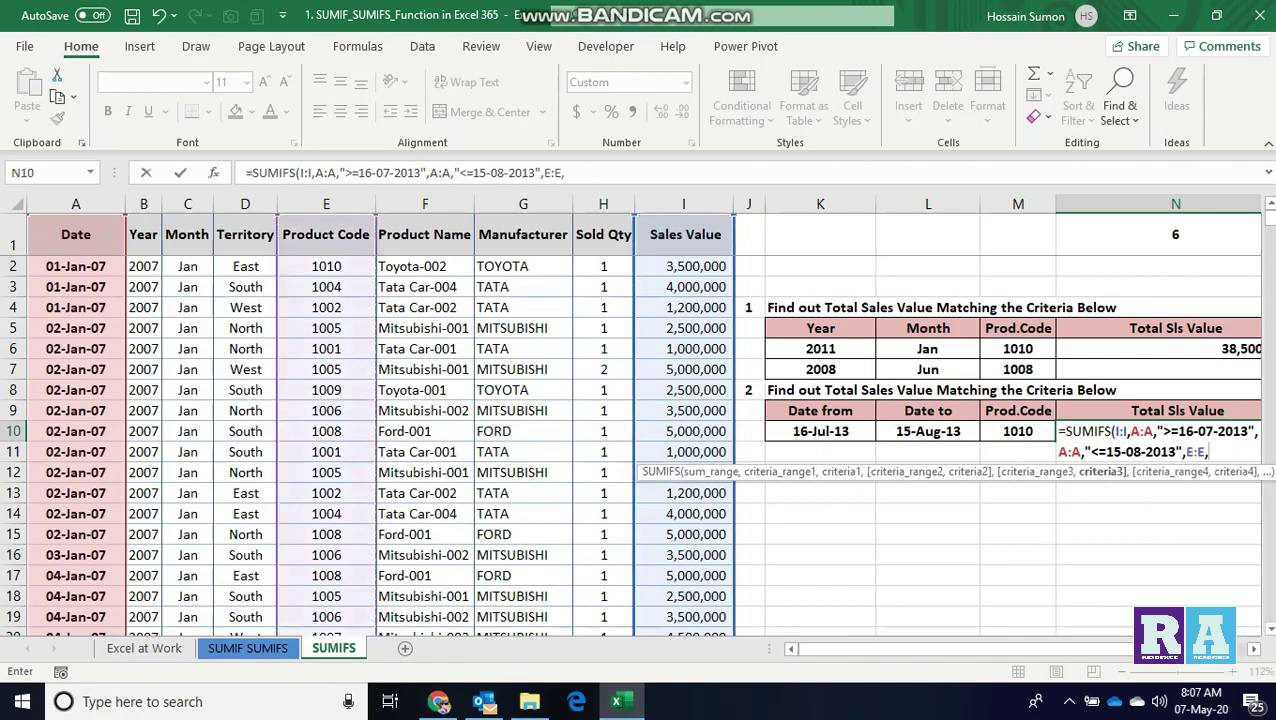
{"action": "left_click", "coordinate": [1017, 431]}
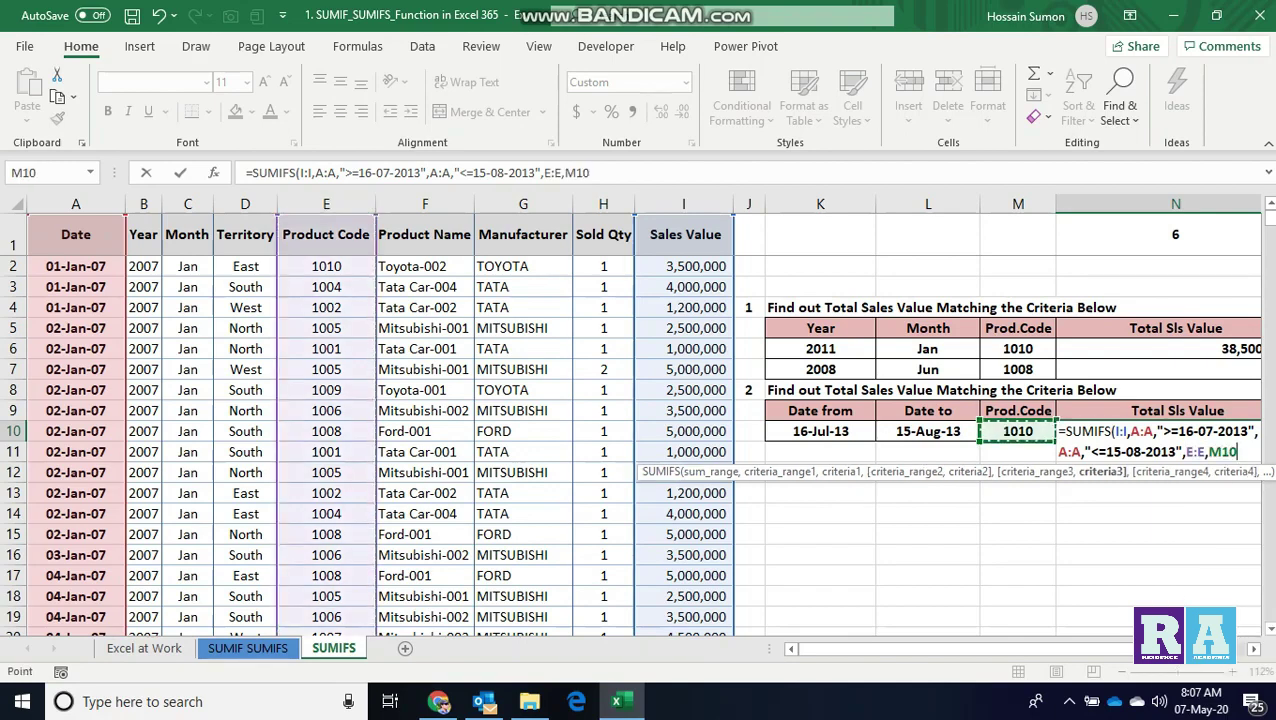
{"action": "key", "text": "Return"}
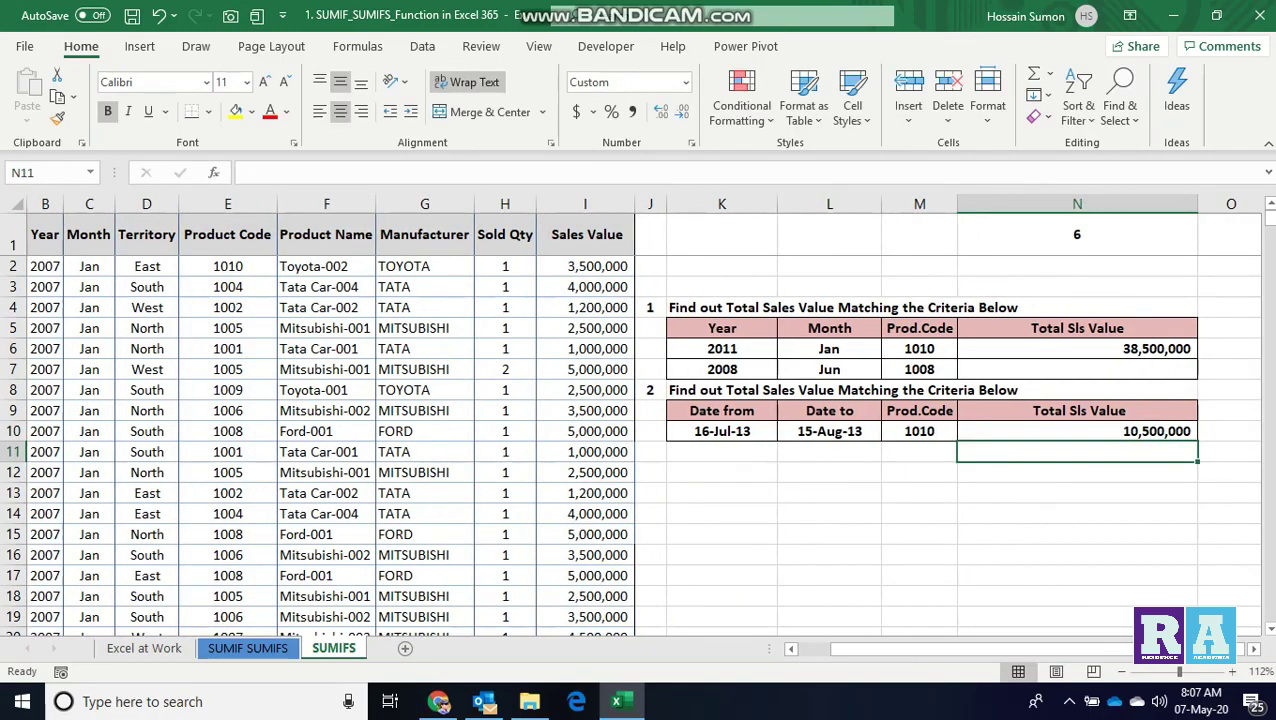
{"action": "left_click", "coordinate": [1077, 431]}
- Prefix N10's formula with an apostrophe so it shows as text
{"action": "key", "text": "F2"}
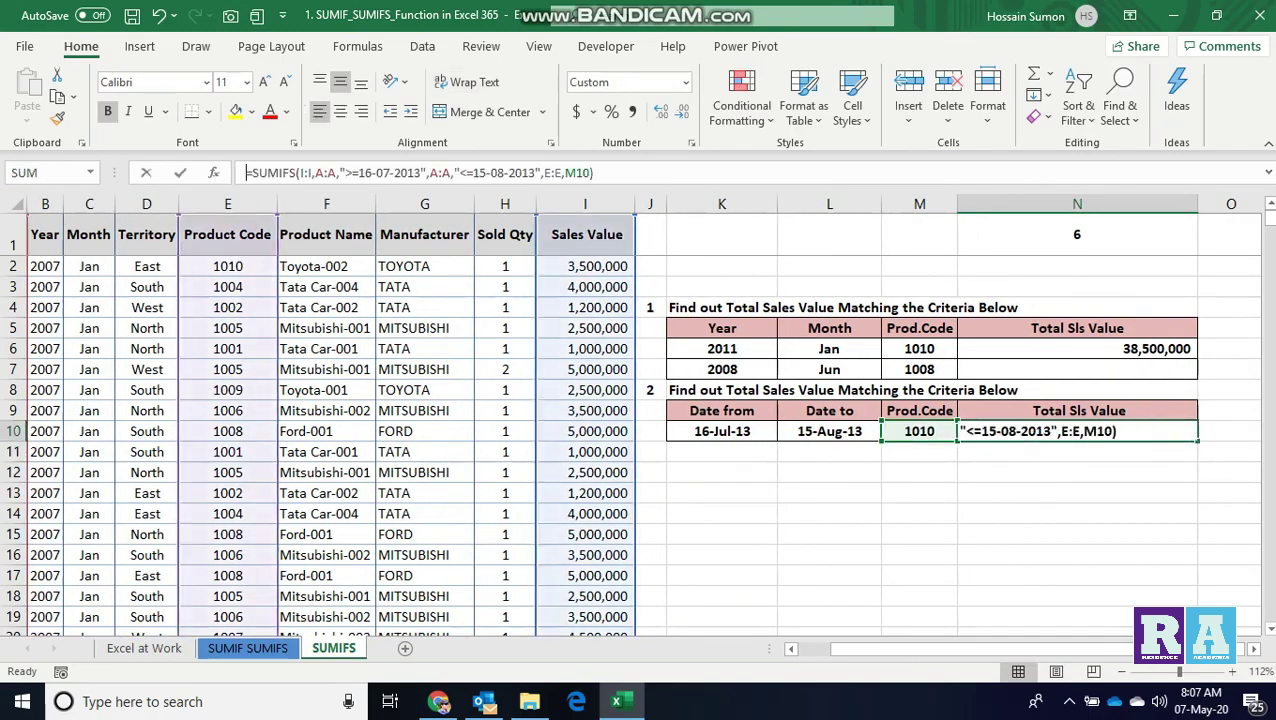
{"action": "key", "text": "Return"}
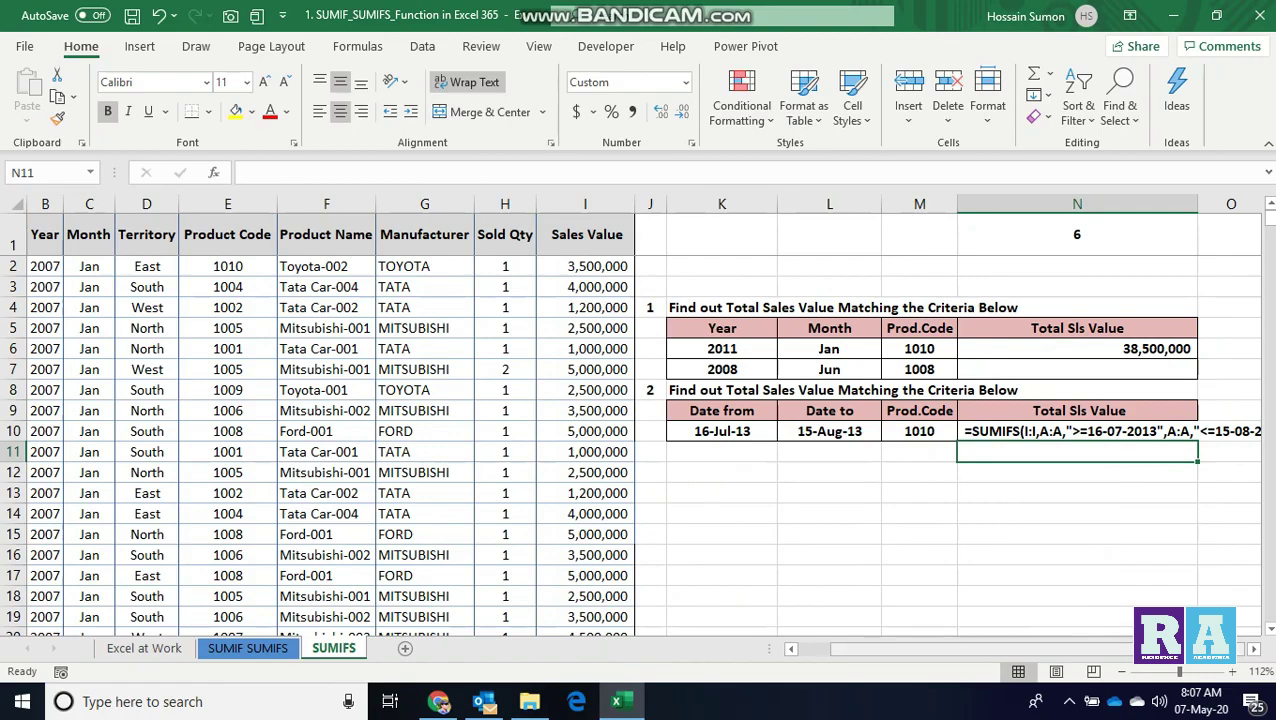
{"action": "scroll", "coordinate": [640, 415], "scroll_direction": "right", "scroll_amount": 3}
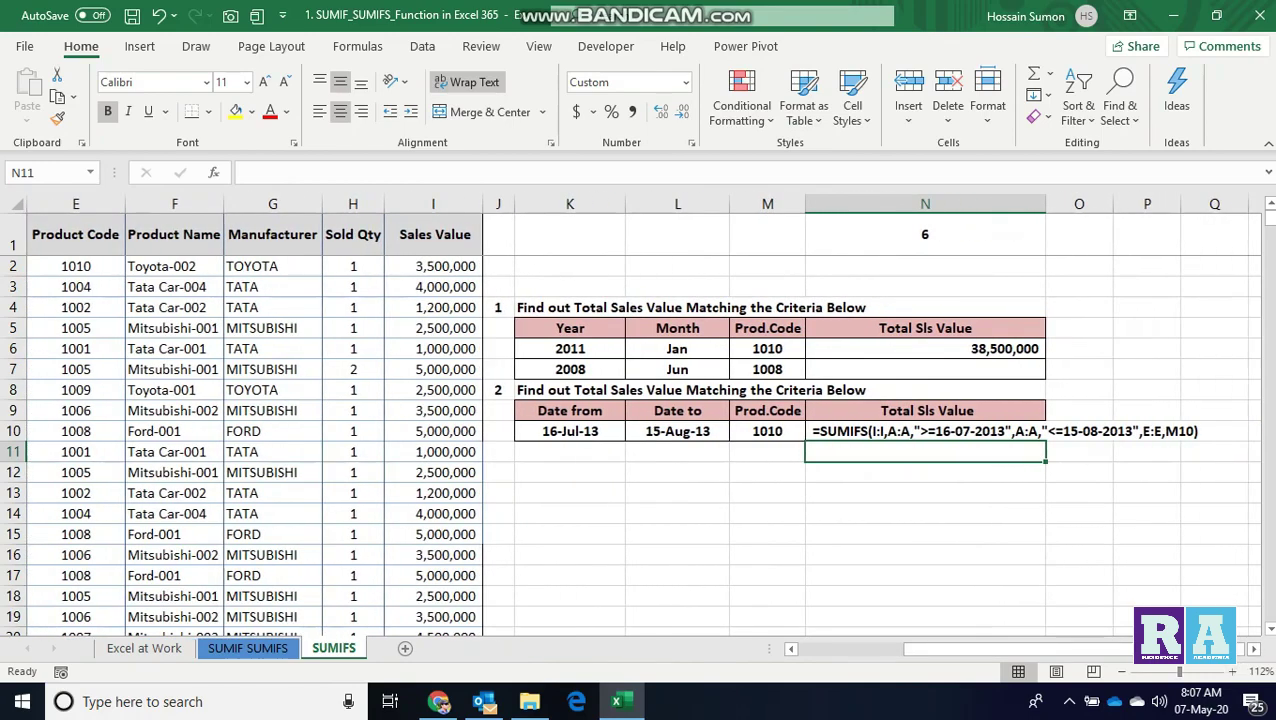
{"action": "scroll", "coordinate": [640, 415], "scroll_direction": "up", "scroll_amount": 3}
{"action": "scroll", "coordinate": [640, 415], "scroll_direction": "right", "scroll_amount": 1}
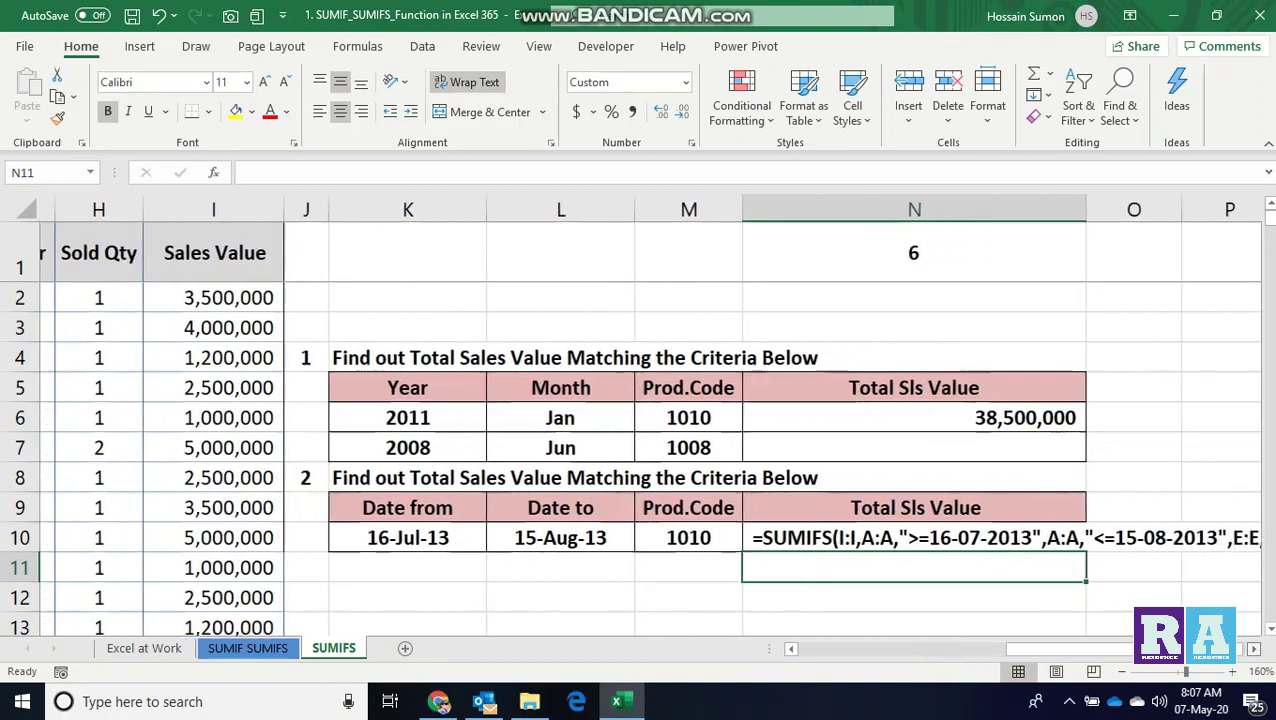
{"action": "scroll", "coordinate": [640, 415], "scroll_direction": "right", "scroll_amount": 2}
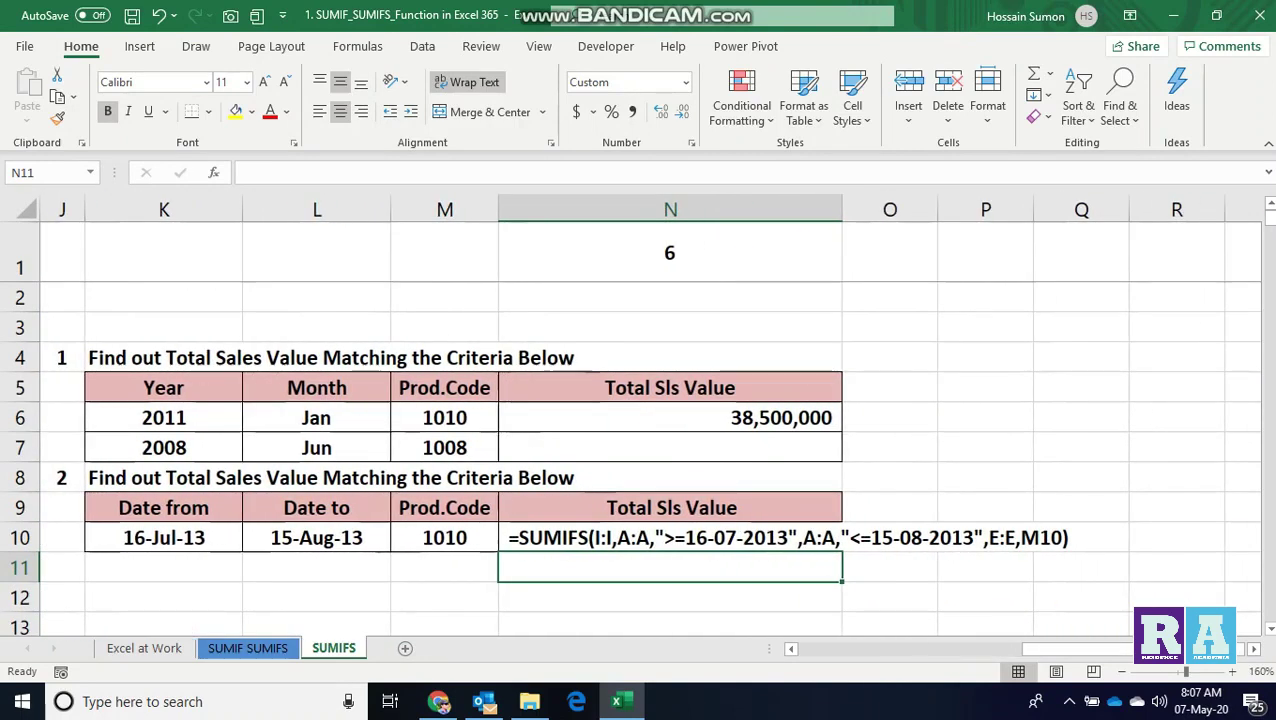
- Begin a SUMIFS entry in N11, then erase it
{"action": "type", "text": "=s"}
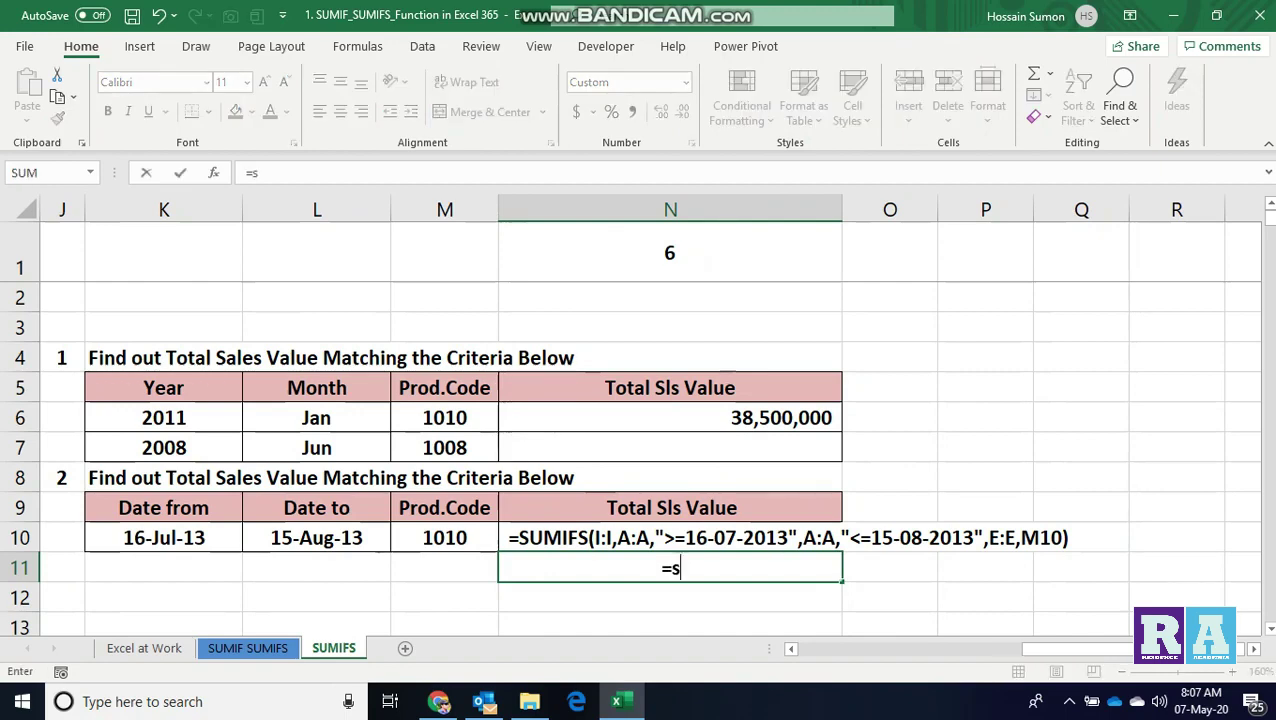
{"action": "type", "text": "um"}
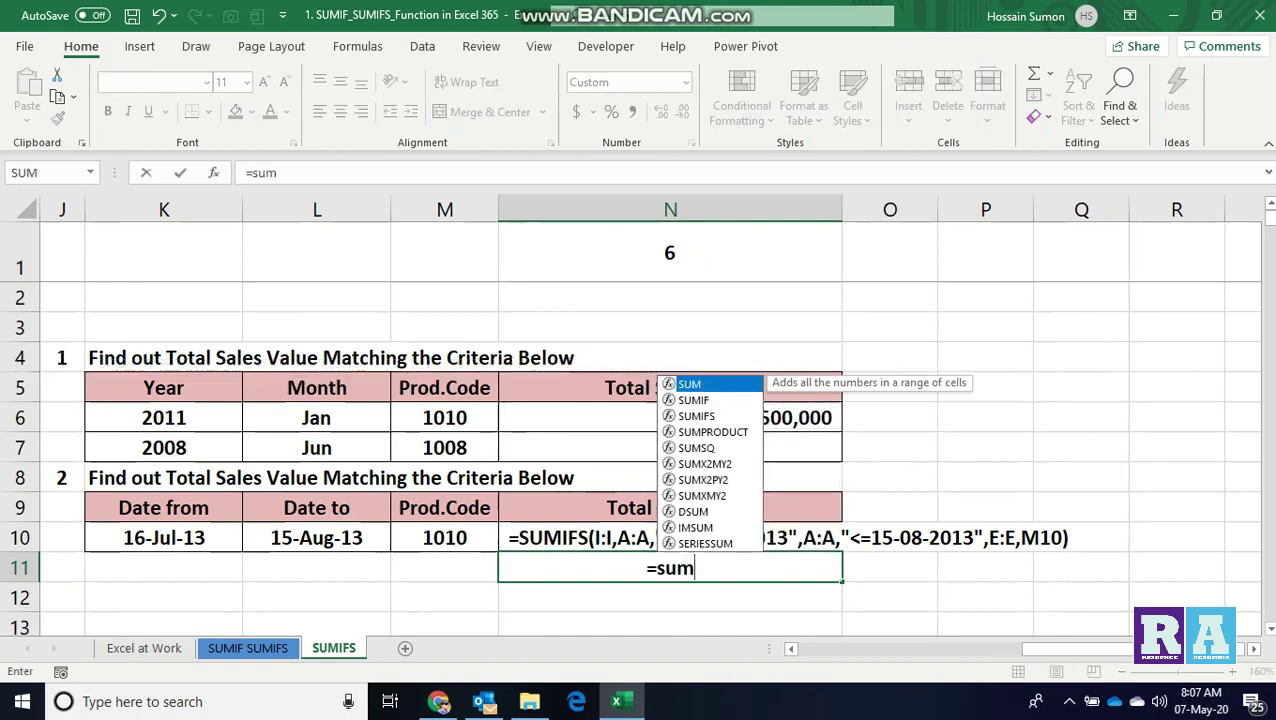
{"action": "key", "text": "Down"}
{"action": "key", "text": "Down"}
{"action": "key", "text": "Tab"}
{"action": "key", "text": "BackSpace"}
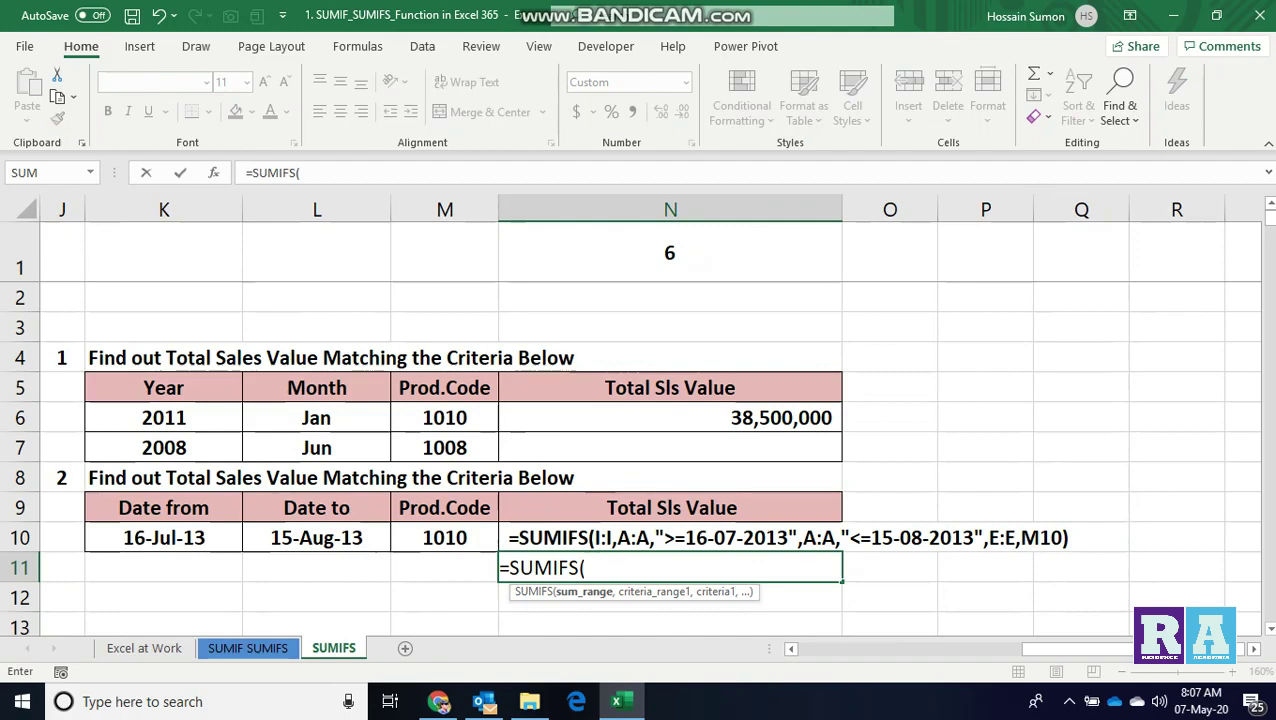
{"action": "key", "text": "BackSpace"}
{"action": "key", "text": "BackSpace"}
{"action": "key", "text": "BackSpace"}
{"action": "key", "text": "BackSpace"}
{"action": "key", "text": "BackSpace"}
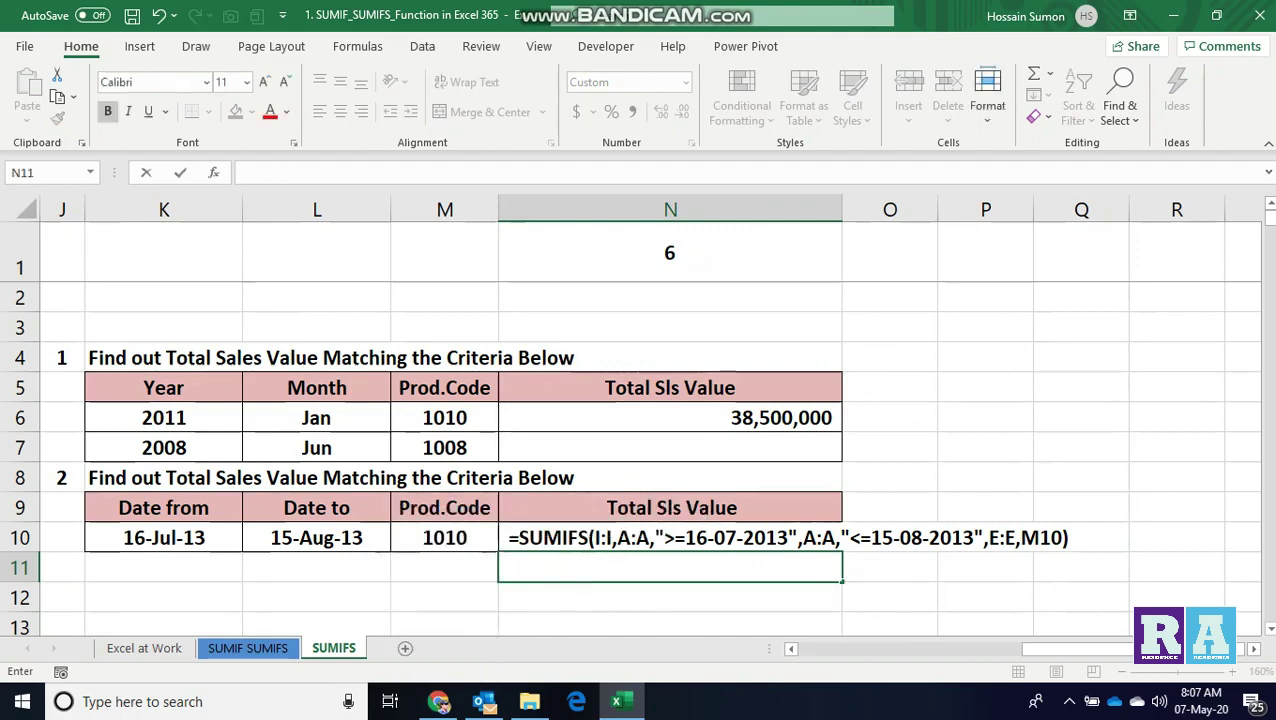
- Copy N10's SUMIFS formula text down into N11 with Ctrl+D
{"action": "left_click", "coordinate": [890, 597]}
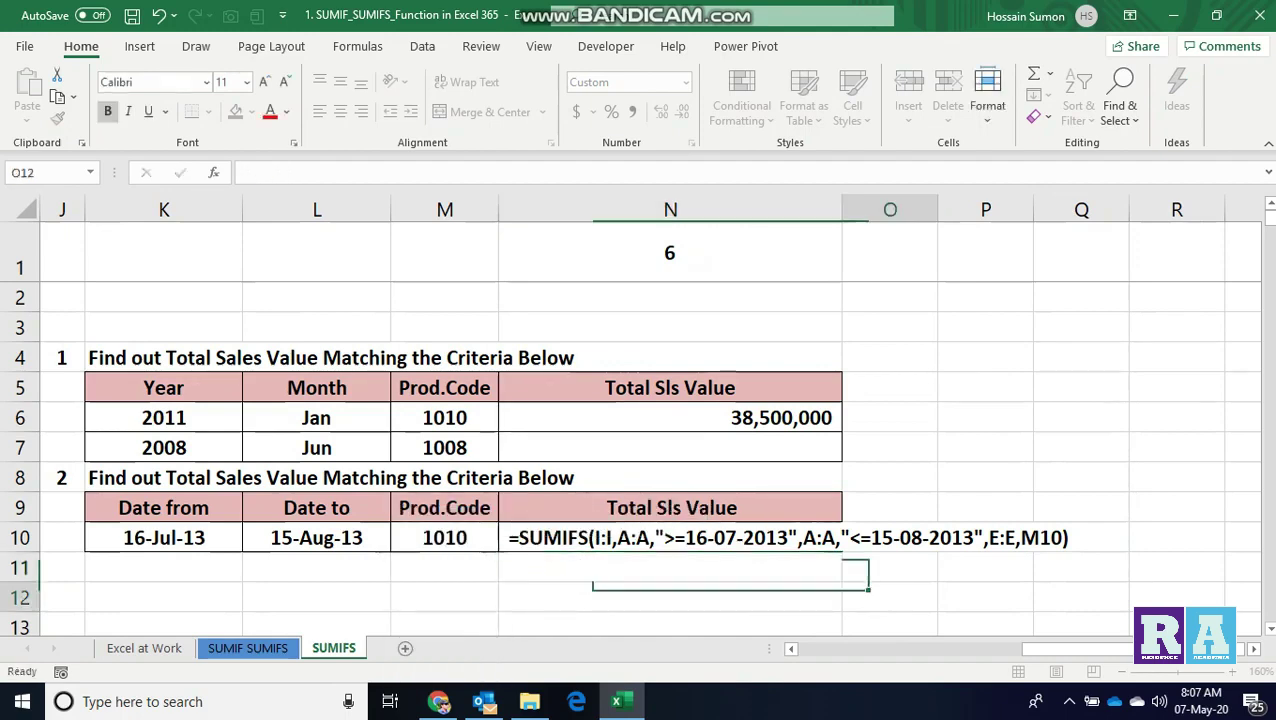
{"action": "left_click", "coordinate": [670, 567]}
{"action": "key", "text": "ctrl+d"}
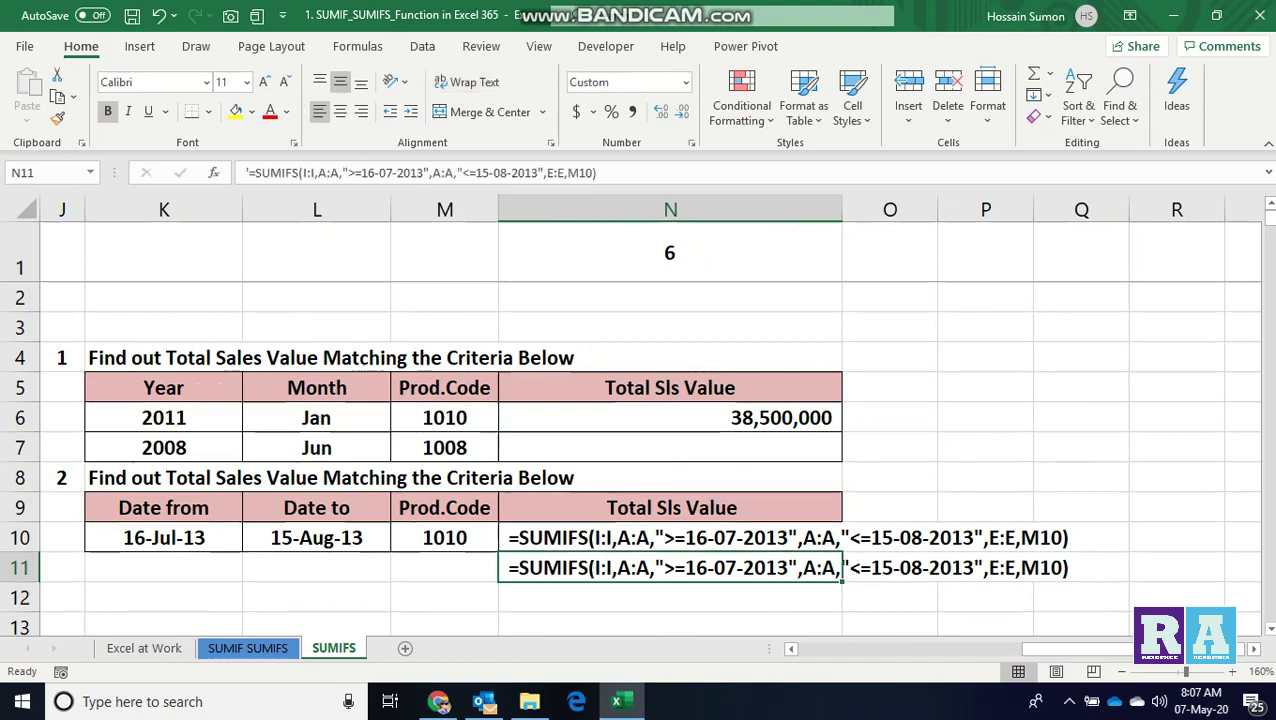
- In N11, replace the hardcoded start date with ">="&K10 and remove the leading apostrophe
{"action": "double_click", "coordinate": [703, 567]}
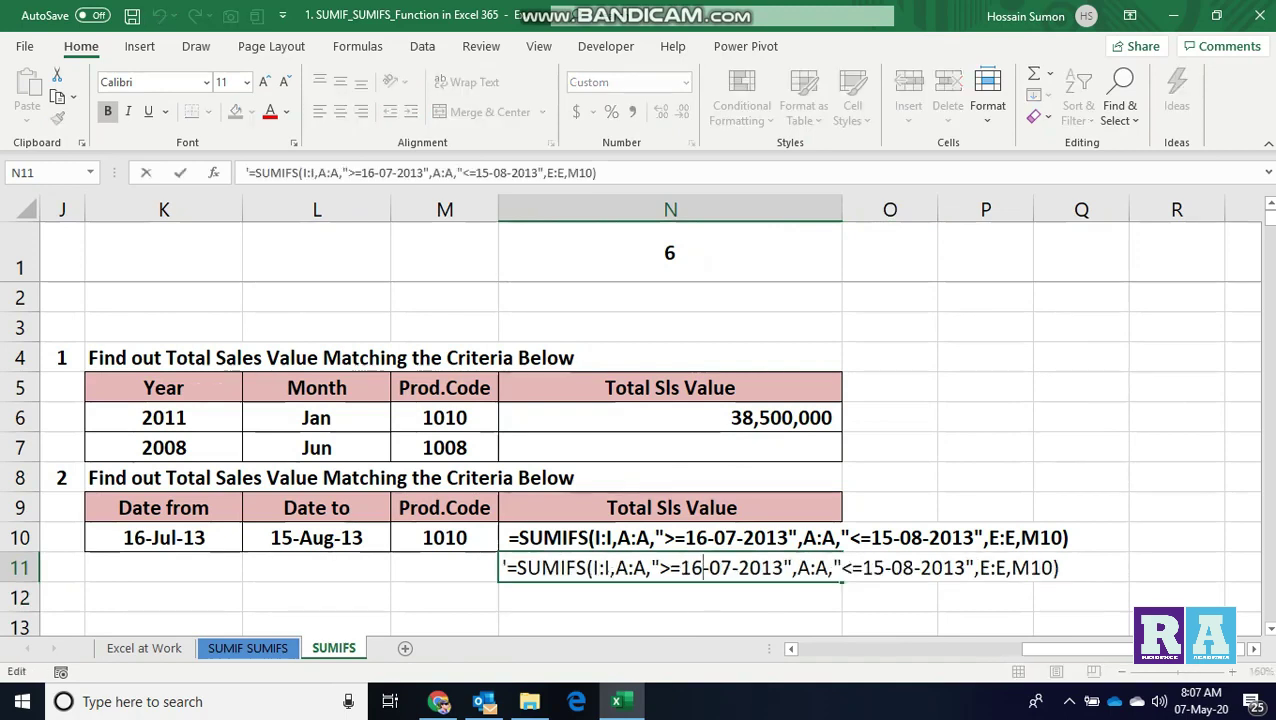
{"action": "left_click", "coordinate": [781, 567]}
{"action": "key", "text": "BackSpace"}
{"action": "key", "text": "BackSpace"}
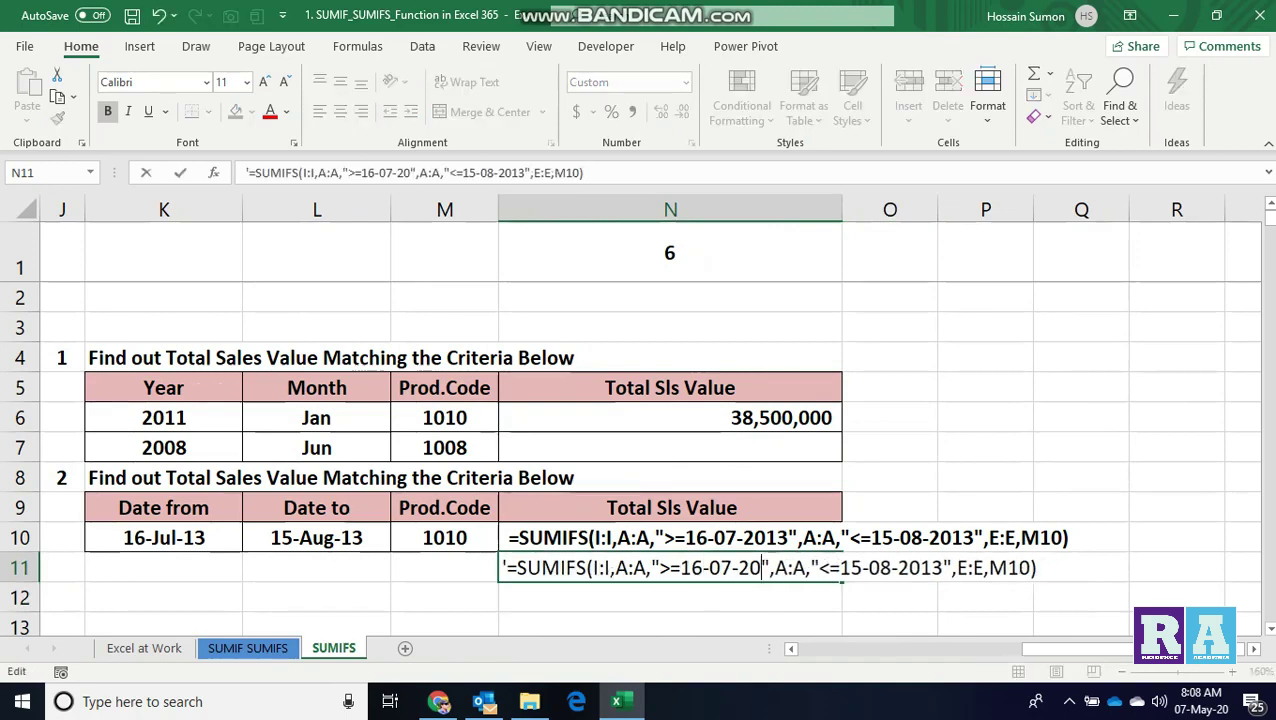
{"action": "key", "text": "BackSpace"}
{"action": "key", "text": "BackSpace"}
{"action": "key", "text": "BackSpace"}
{"action": "key", "text": "BackSpace"}
{"action": "key", "text": "BackSpace"}
{"action": "key", "text": "BackSpace"}
{"action": "key", "text": "BackSpace"}
{"action": "key", "text": "BackSpace"}
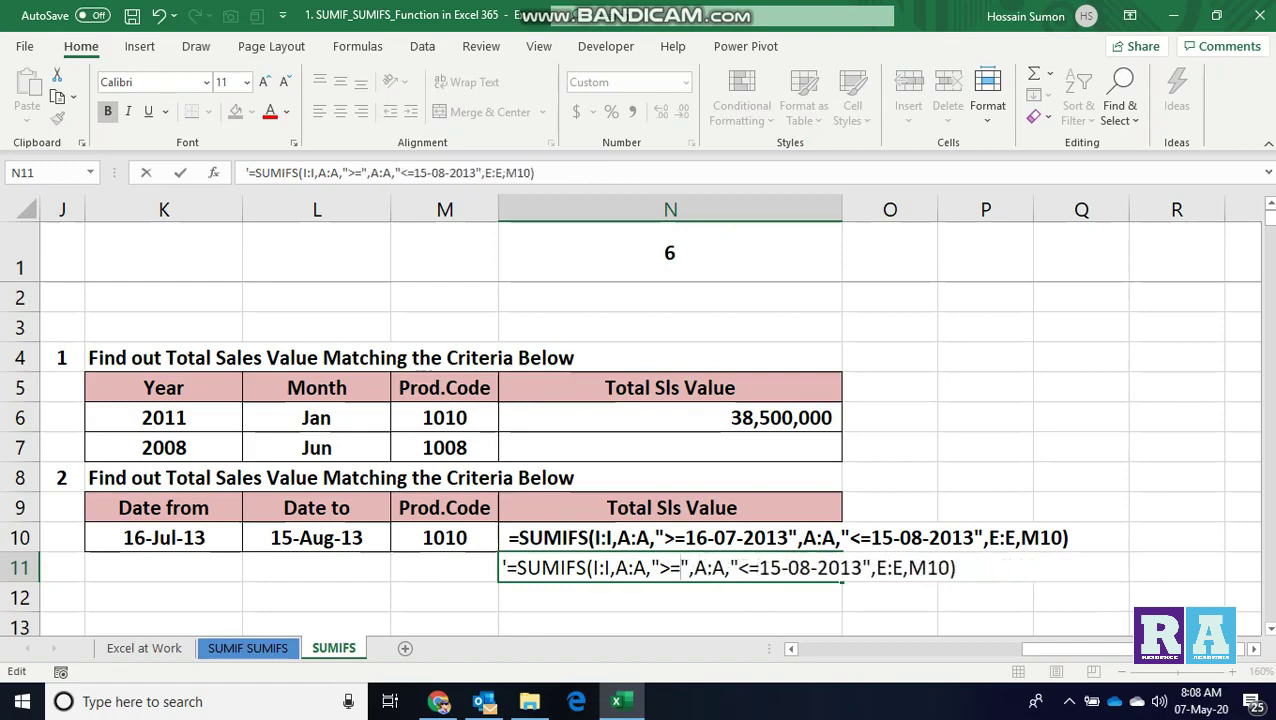
{"action": "left_click", "coordinate": [687, 567]}
{"action": "type", "text": "&"}
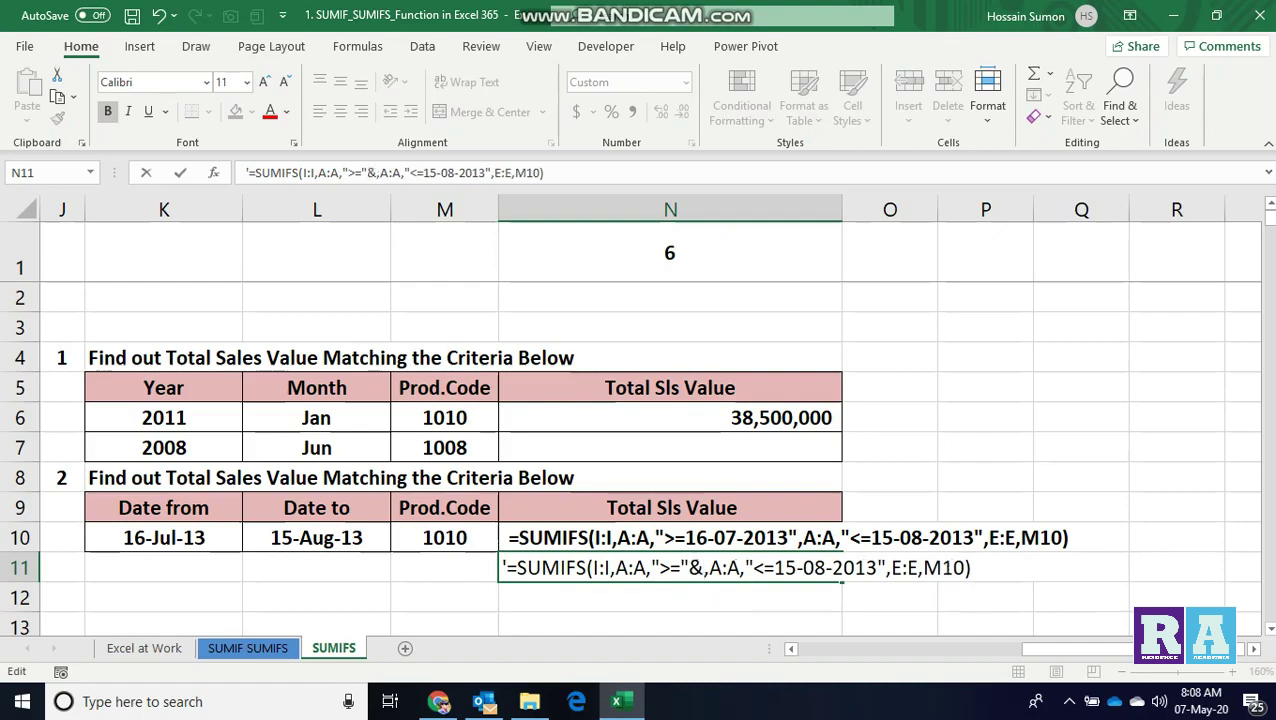
{"action": "left_click", "coordinate": [164, 537]}
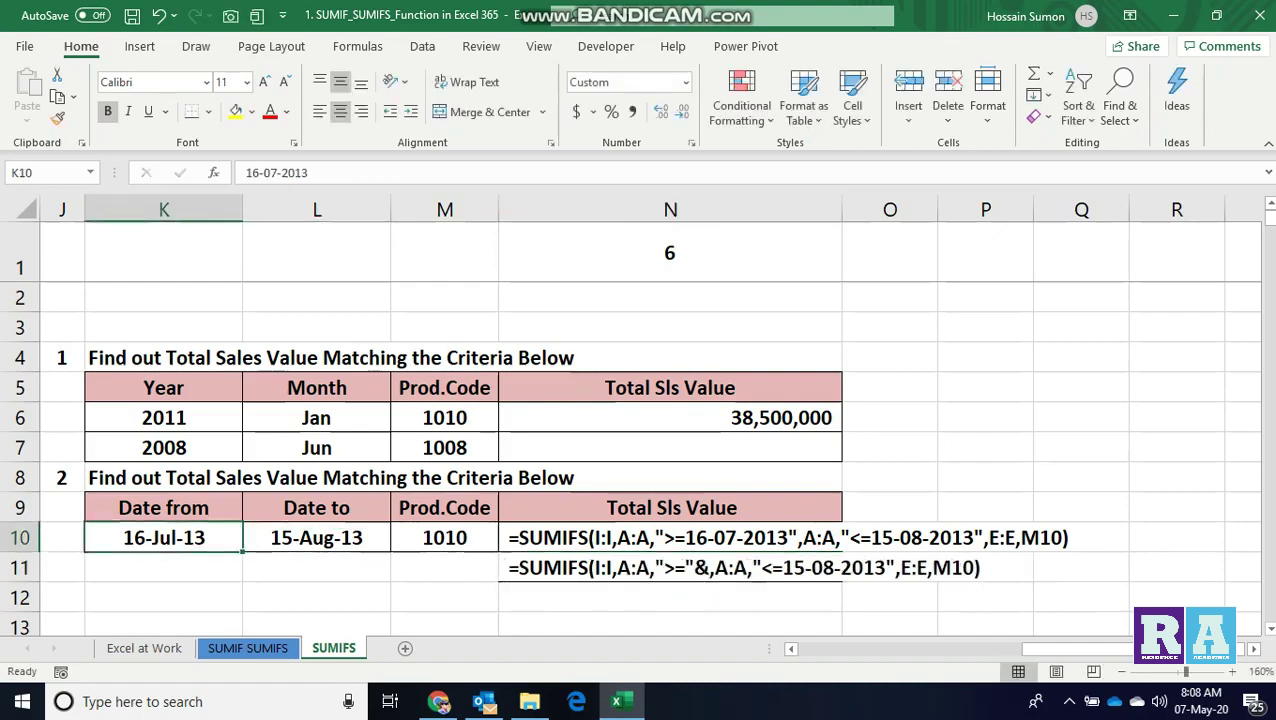
{"action": "double_click", "coordinate": [511, 567]}
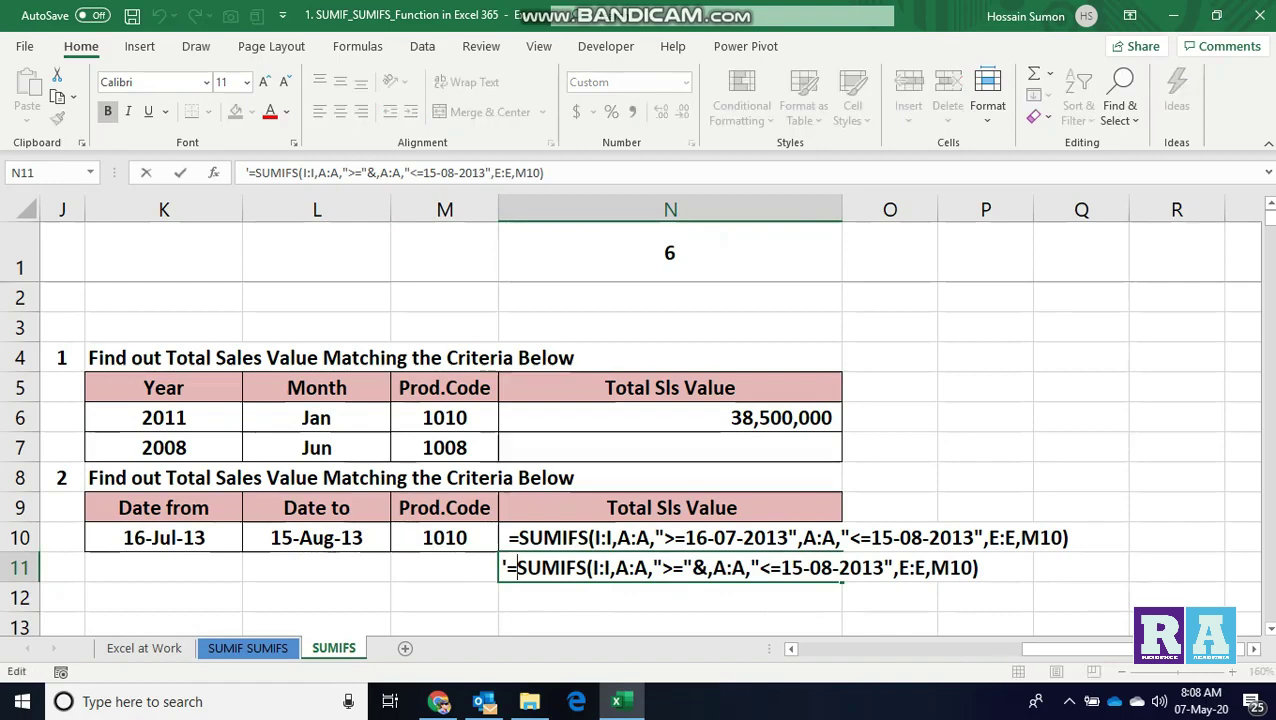
{"action": "key", "text": "BackSpace"}
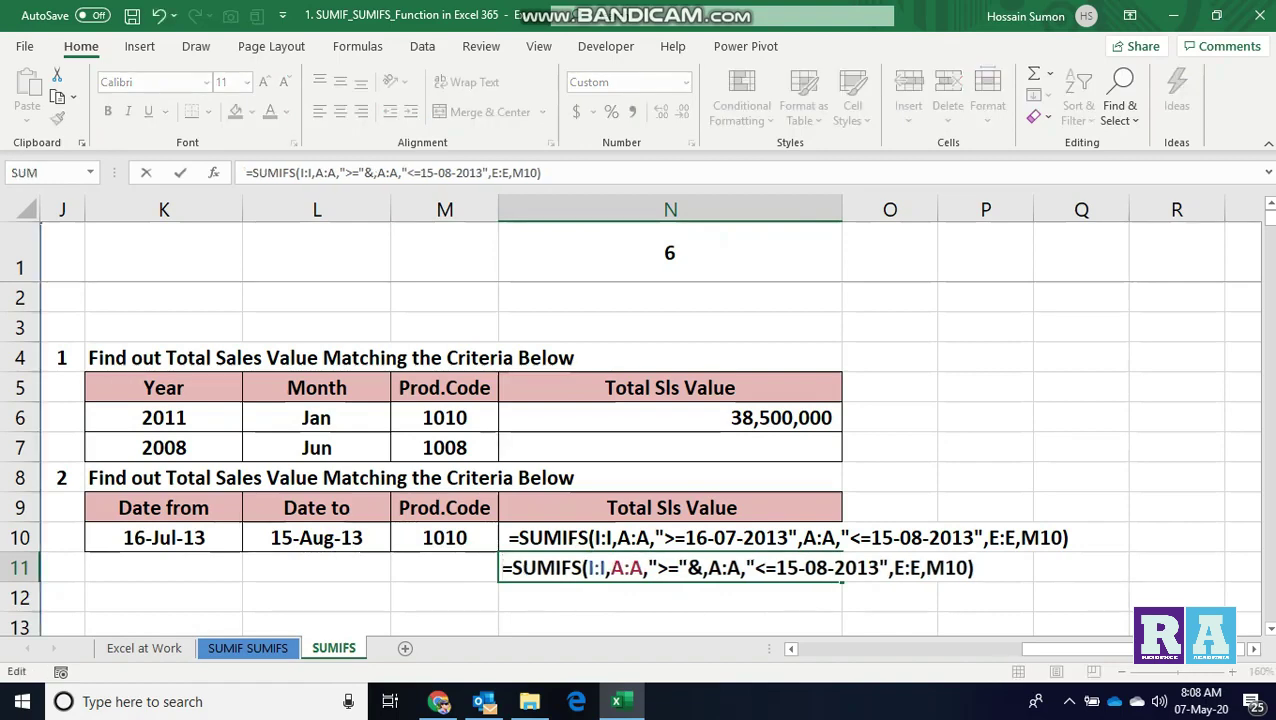
{"action": "left_click", "coordinate": [707, 567]}
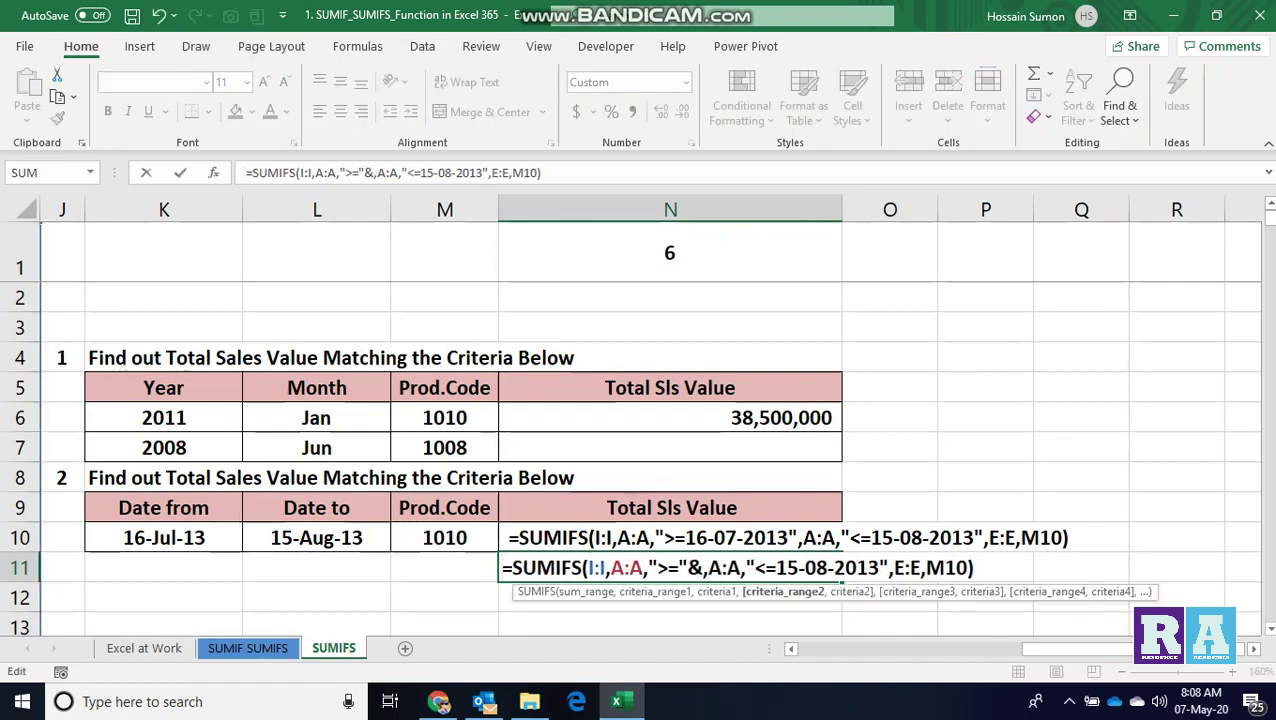
{"action": "left_click", "coordinate": [163, 537]}
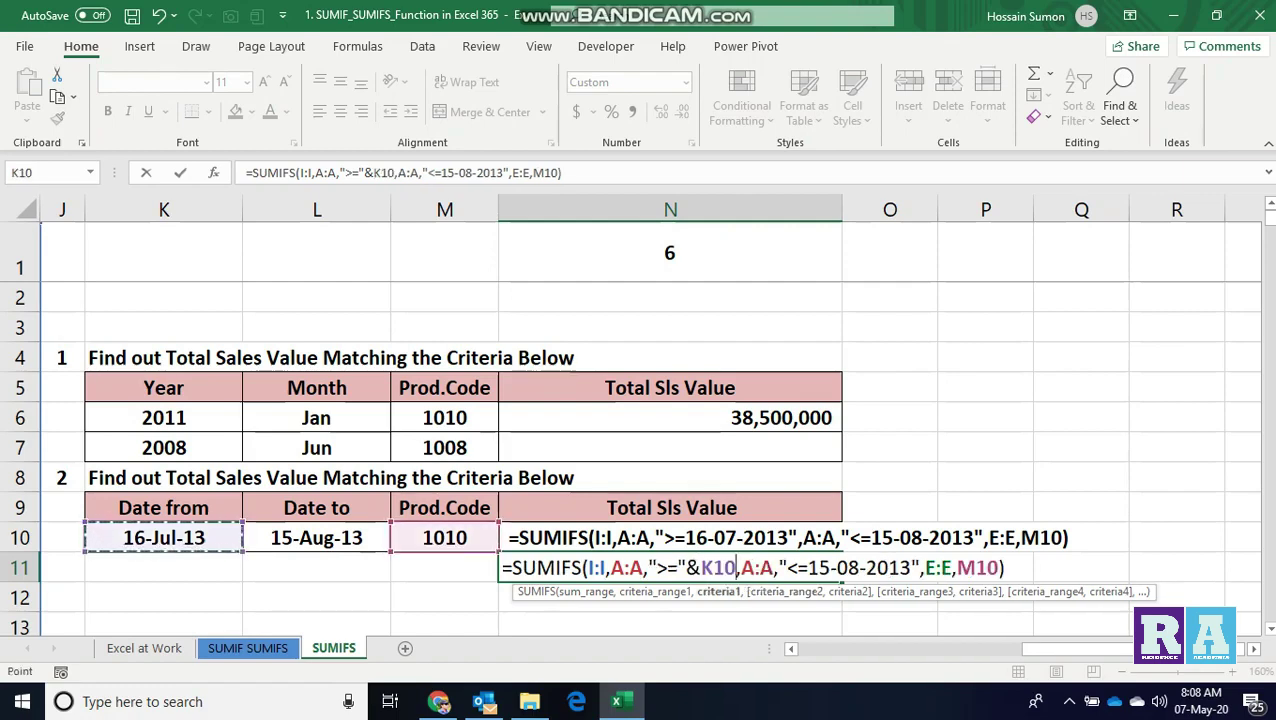
- Replace the hardcoded end date with "<="&L10 and confirm, giving 10,500,000
{"action": "left_click", "coordinate": [909, 567]}
{"action": "key", "text": "BackSpace"}
{"action": "key", "text": "BackSpace"}
{"action": "key", "text": "BackSpace"}
{"action": "key", "text": "BackSpace"}
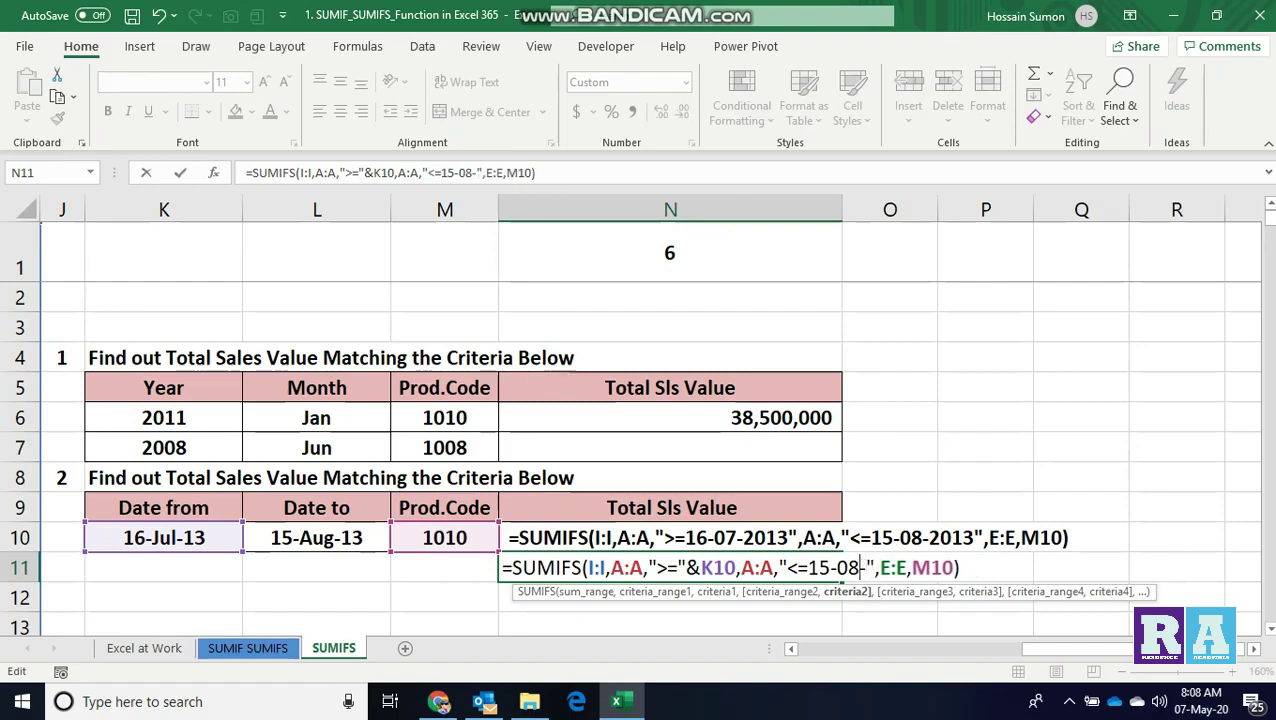
{"action": "key", "text": "BackSpace"}
{"action": "key", "text": "BackSpace"}
{"action": "key", "text": "BackSpace"}
{"action": "key", "text": "BackSpace"}
{"action": "key", "text": "BackSpace"}
{"action": "key", "text": "BackSpace"}
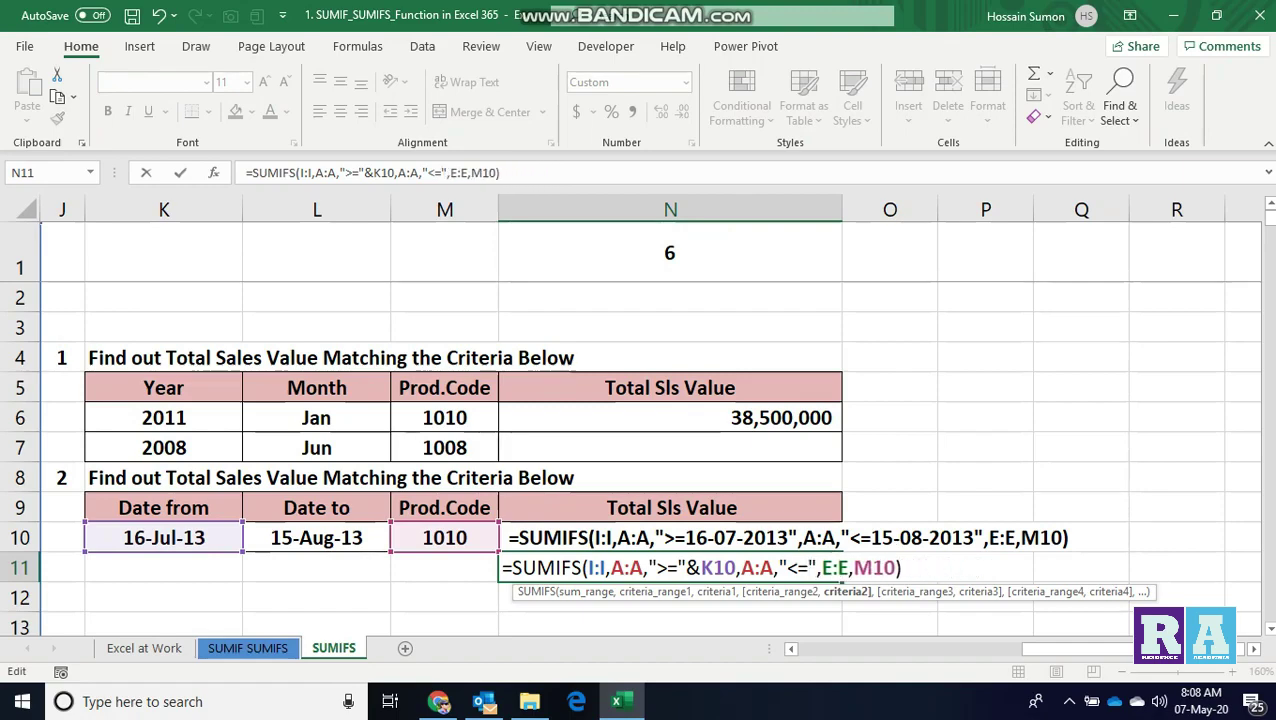
{"action": "left_click", "coordinate": [817, 567]}
{"action": "type", "text": "&"}
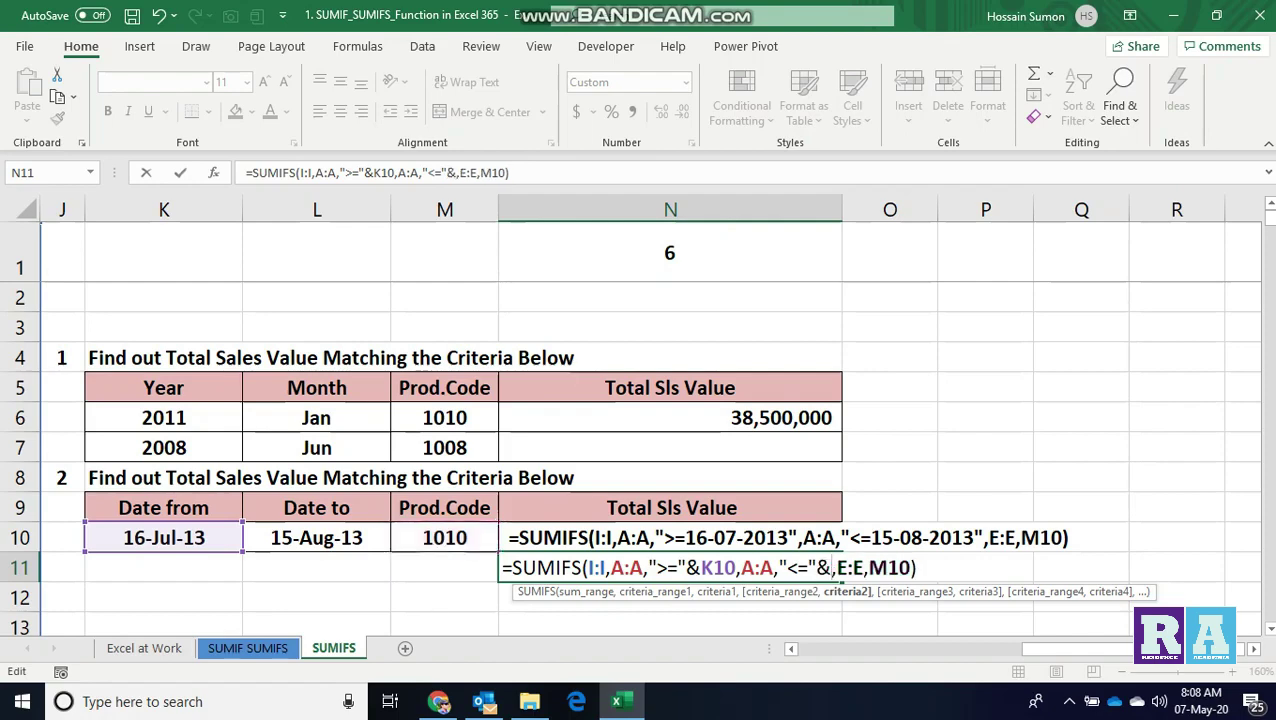
{"action": "left_click", "coordinate": [316, 537]}
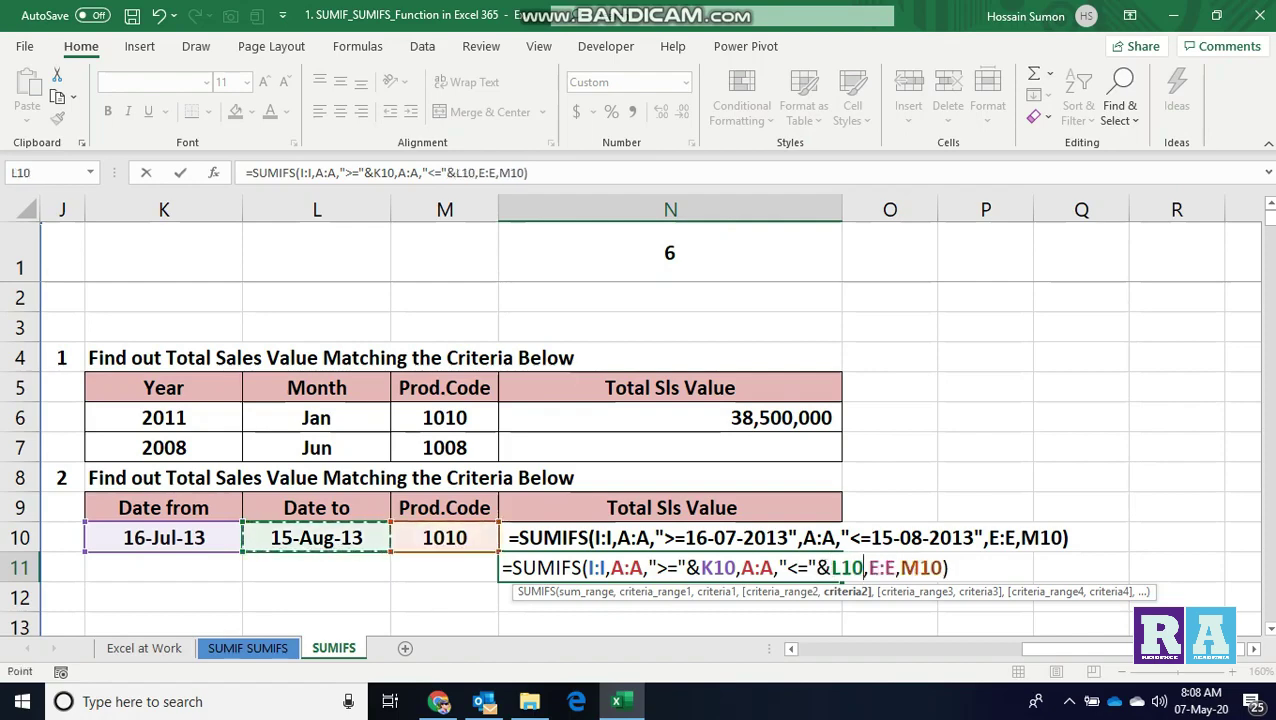
{"action": "key", "text": "Return"}
{"action": "left_click", "coordinate": [670, 567]}
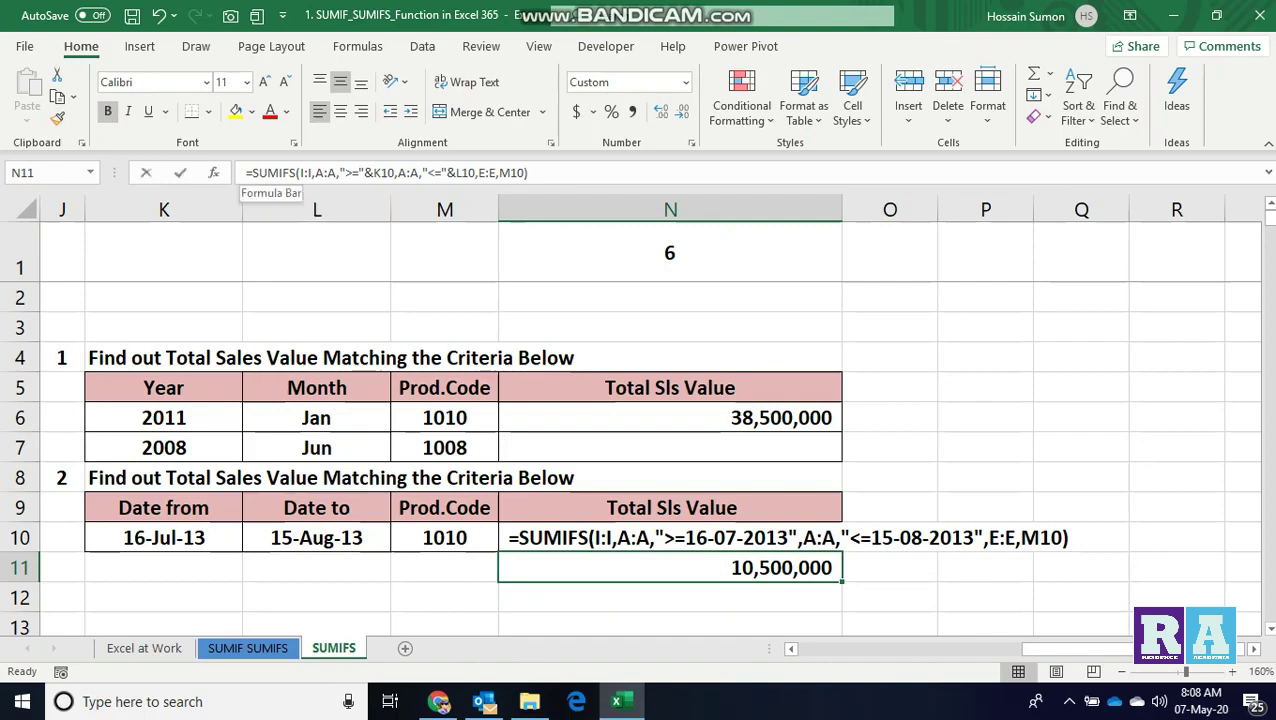
{"action": "key", "text": "F2"}
- Prefix N11's formula with an apostrophe to show it as text, then bring up Bandicam's window
{"action": "key", "text": "Home"}
{"action": "type", "text": "'"}
{"action": "key", "text": "Return"}
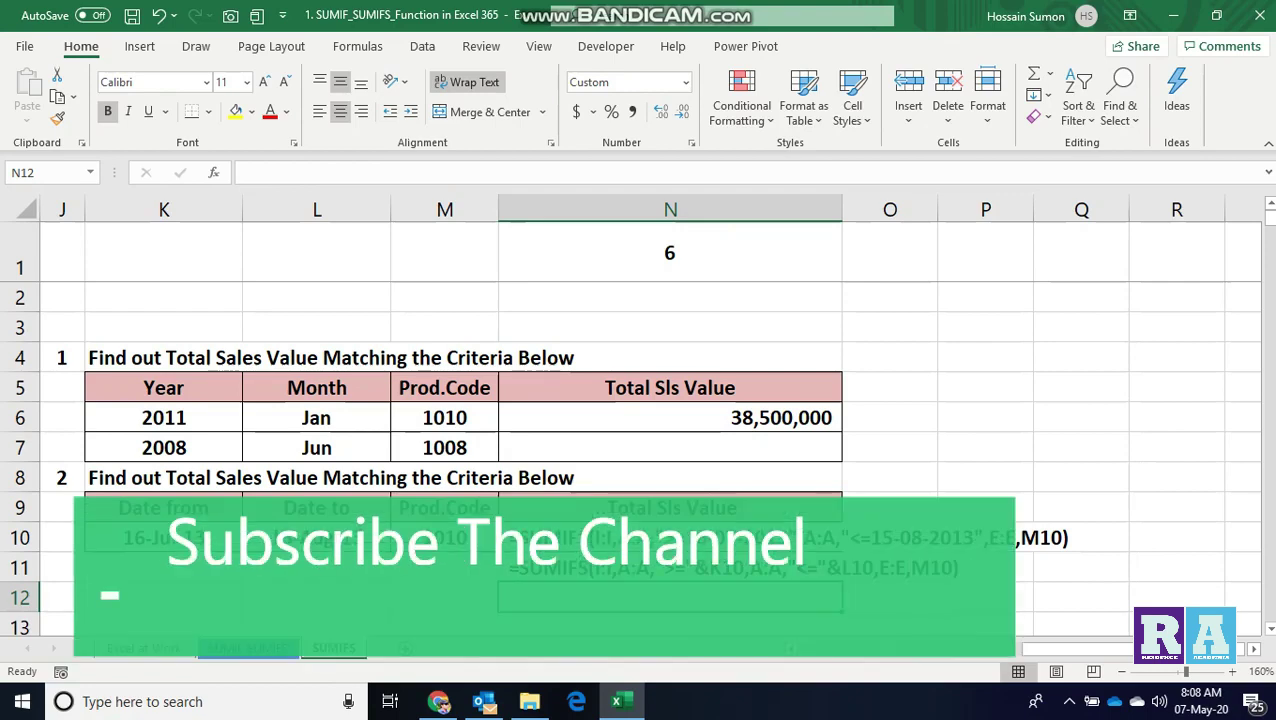
{"action": "left_click", "coordinate": [1050, 663]}
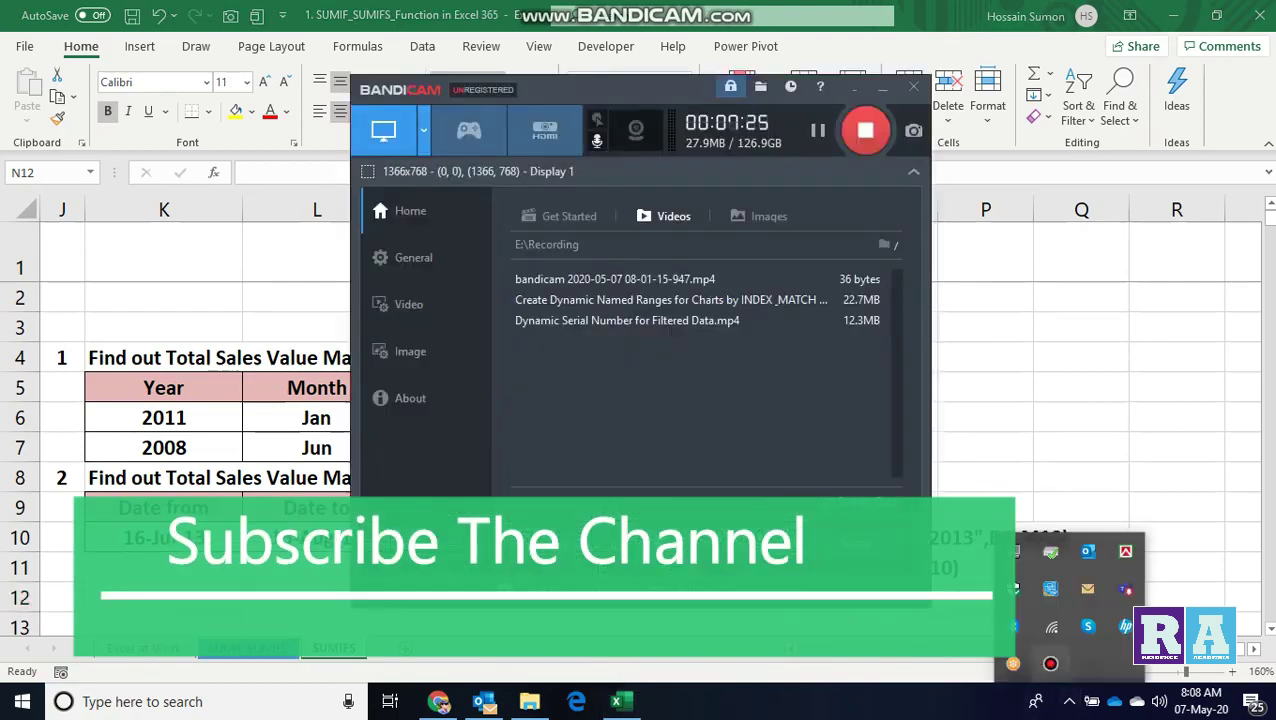